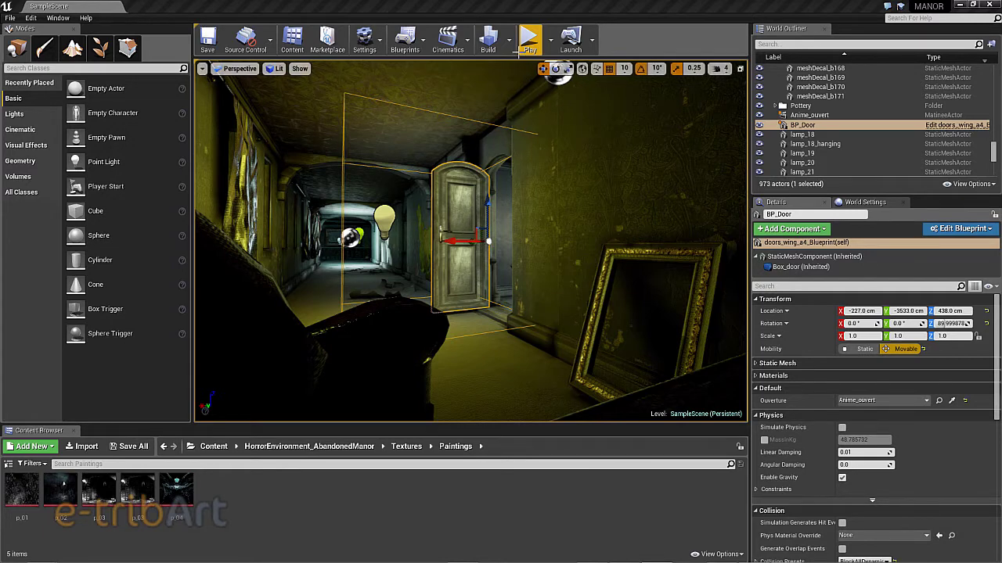
End the current play session, run one more play test of the level, and stop it.
key(Escape)
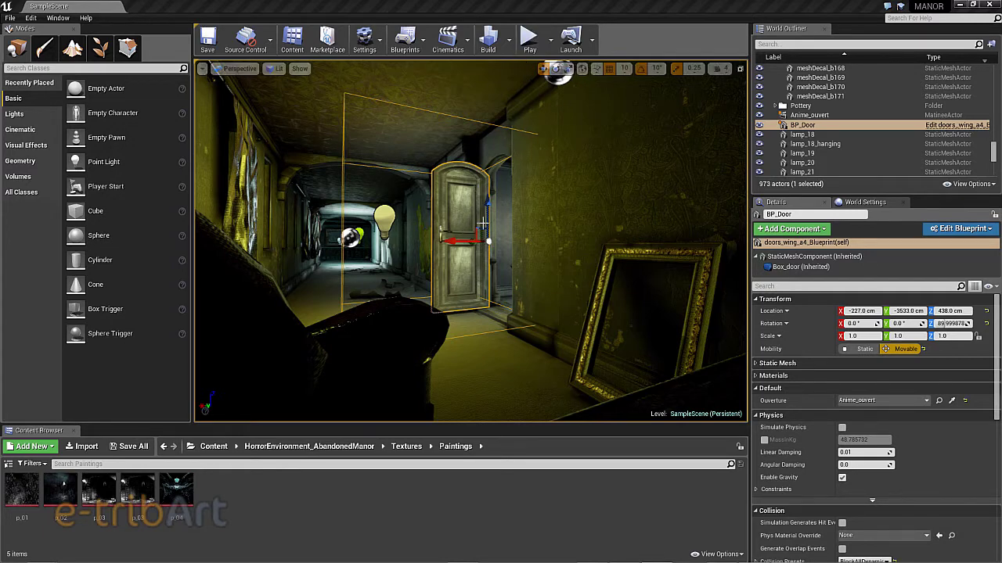
scroll(480, 225, up, 3)
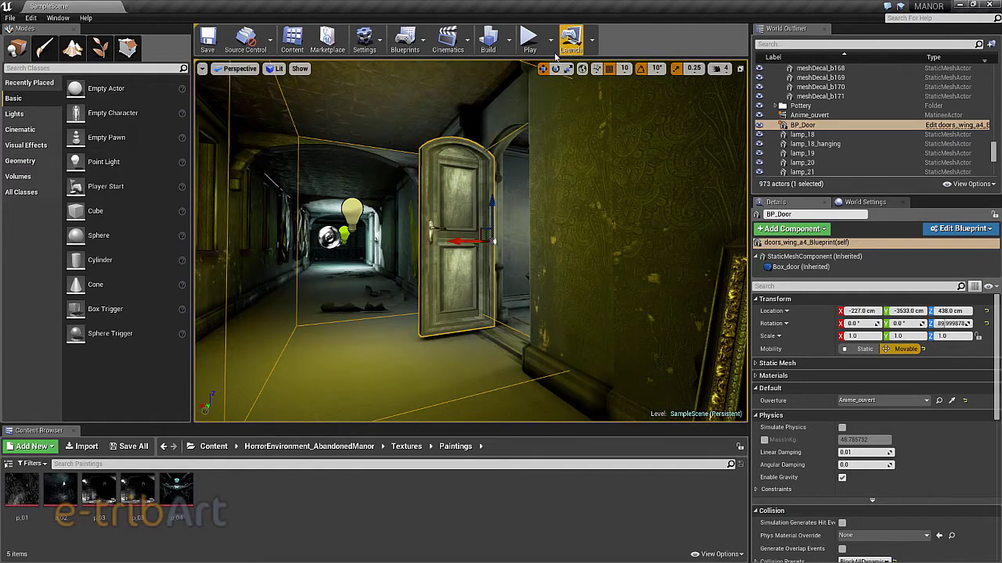
click(530, 45)
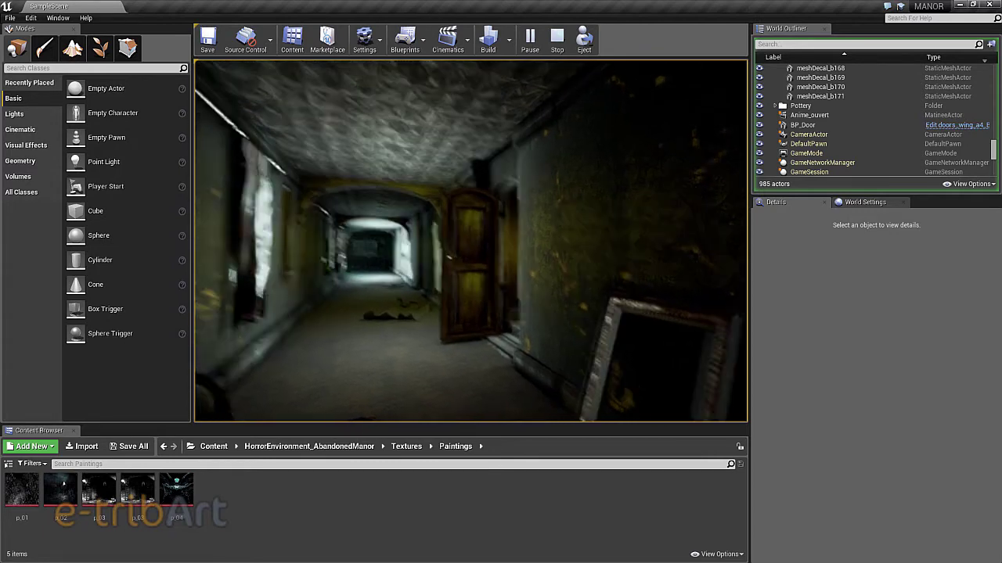
key(Escape)
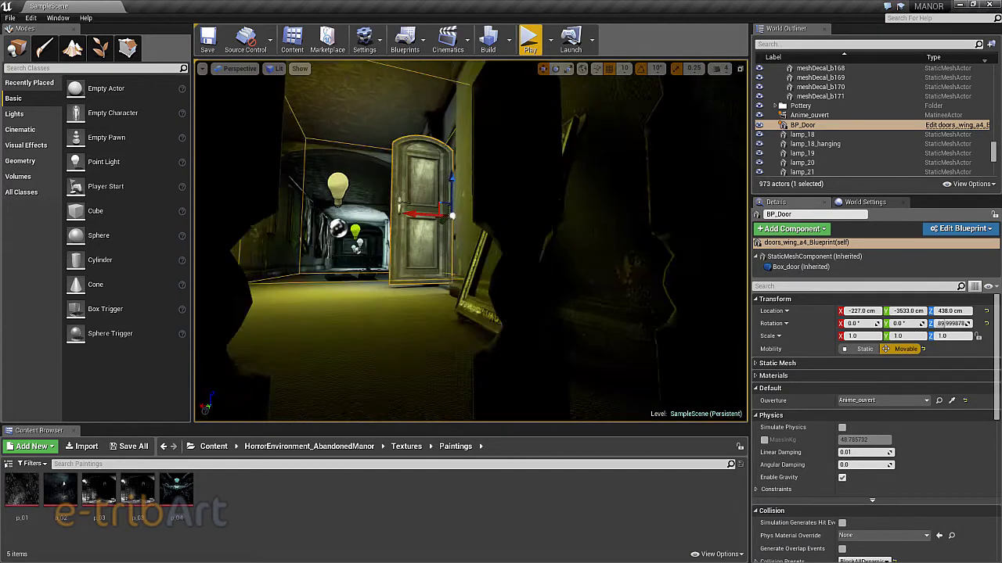
Orbit around the door and select the plain doors_home static mesh actor.
mouse_move(478, 274)
right_down()
mouse_move(438, 258)
mouse_move(458, 279)
mouse_move(442, 266)
right_up()
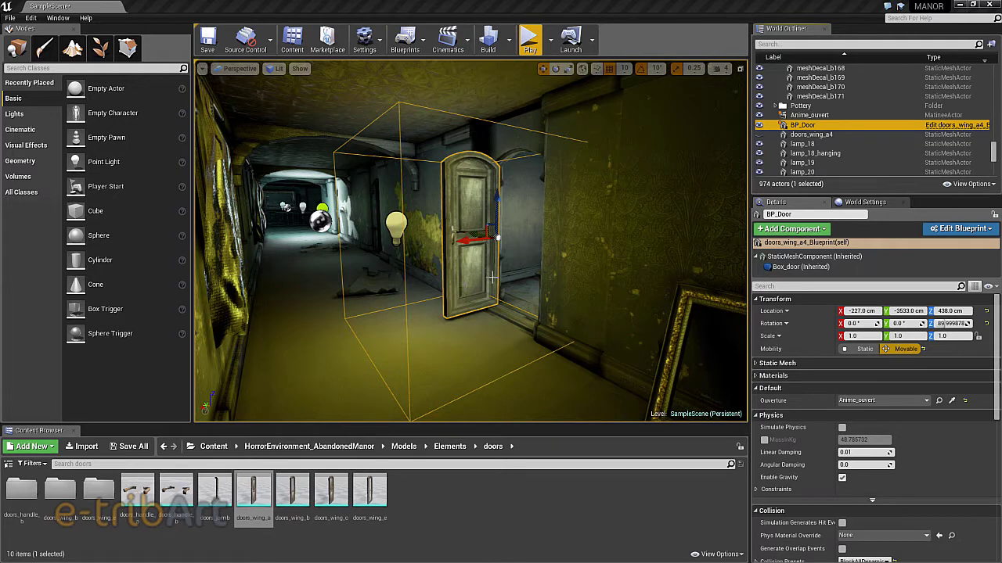
alt+drag(471, 312, 497, 301)
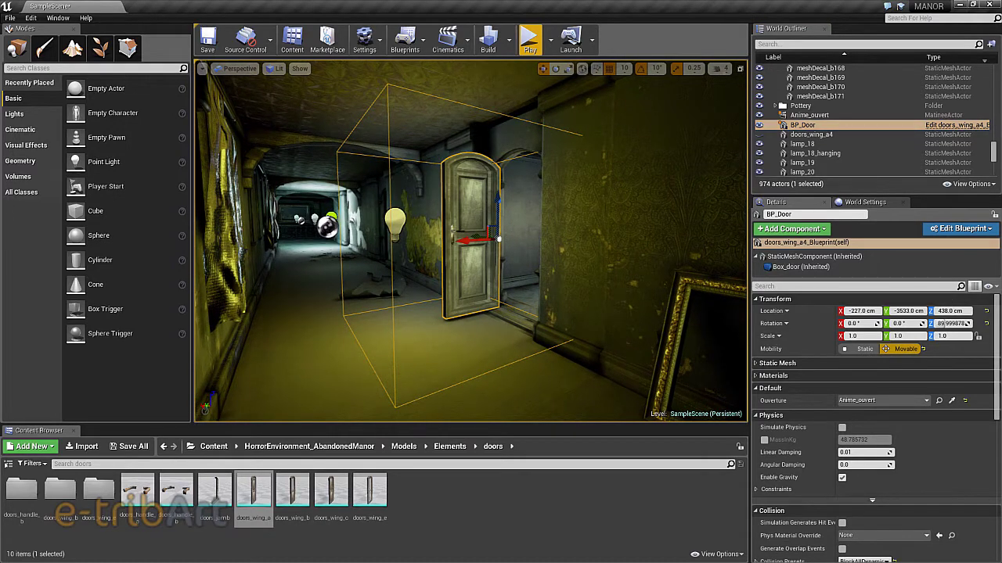
click(498, 237)
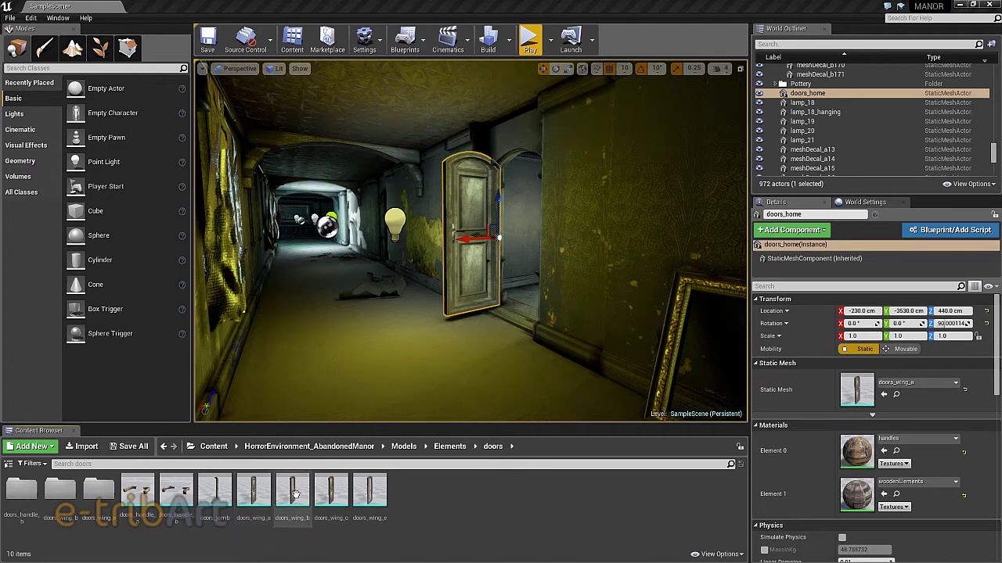
Rename the doors_home actor to door_home in the World Outliner.
mouse_move(255, 491)
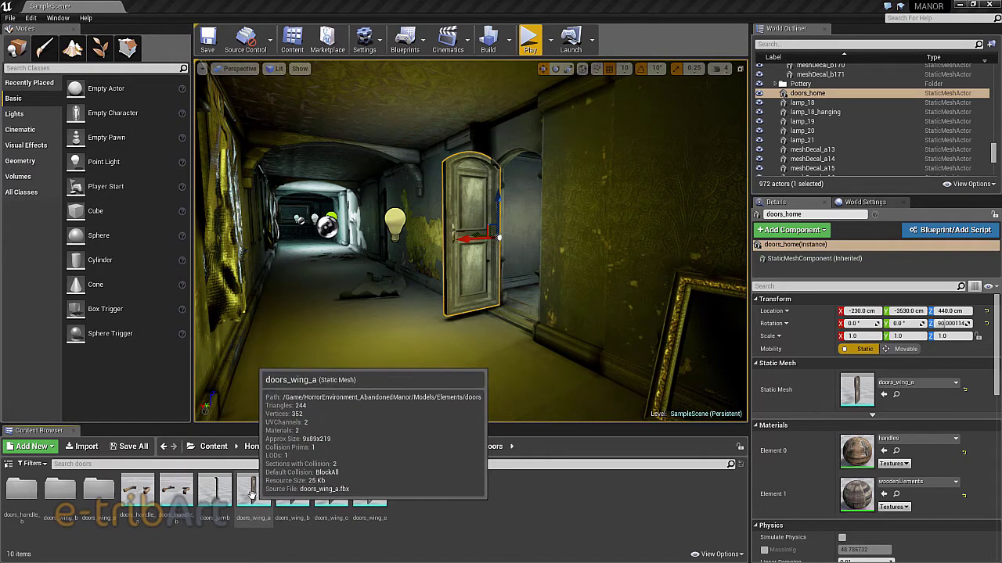
click(808, 96)
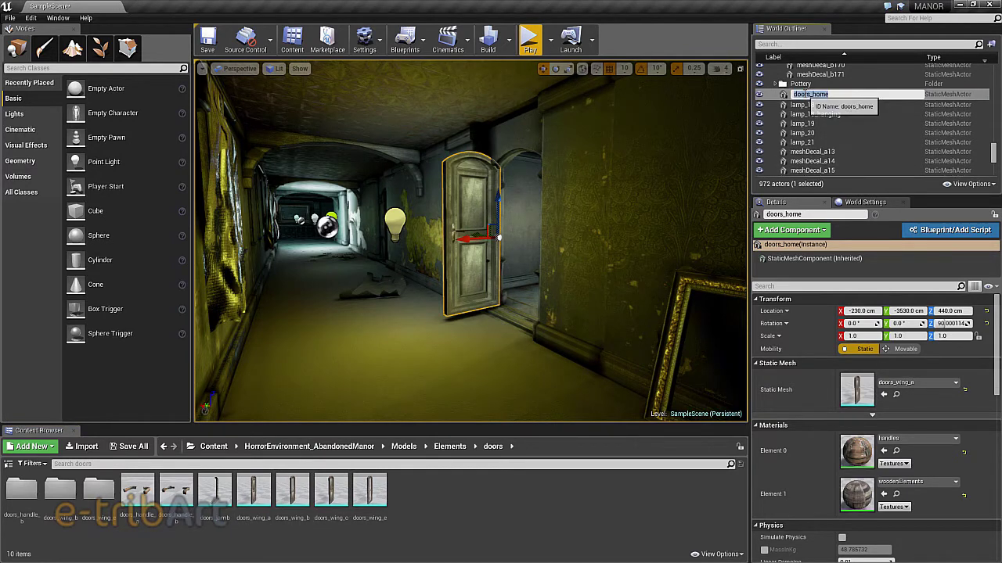
click(808, 95)
key(BackSpace)
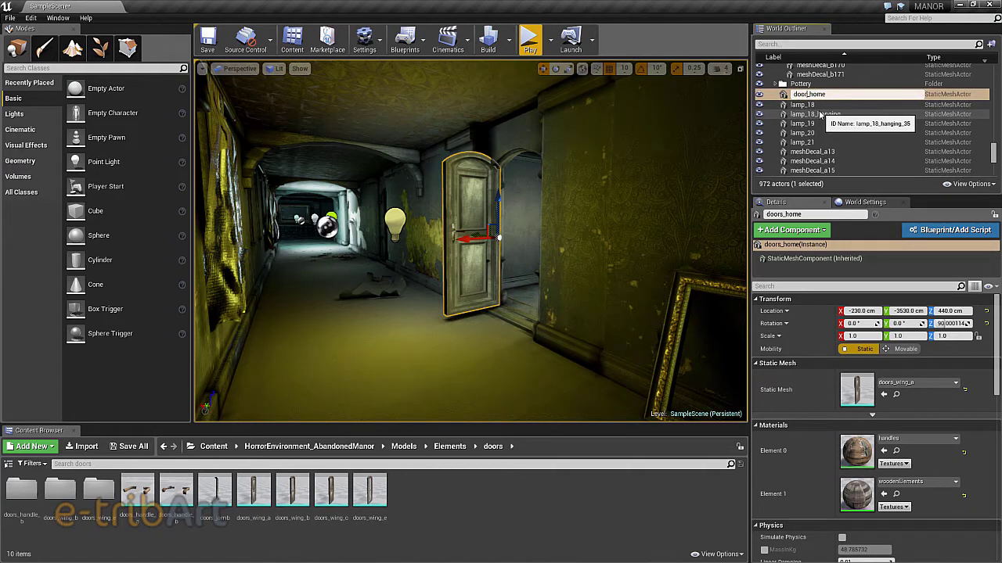
key(Return)
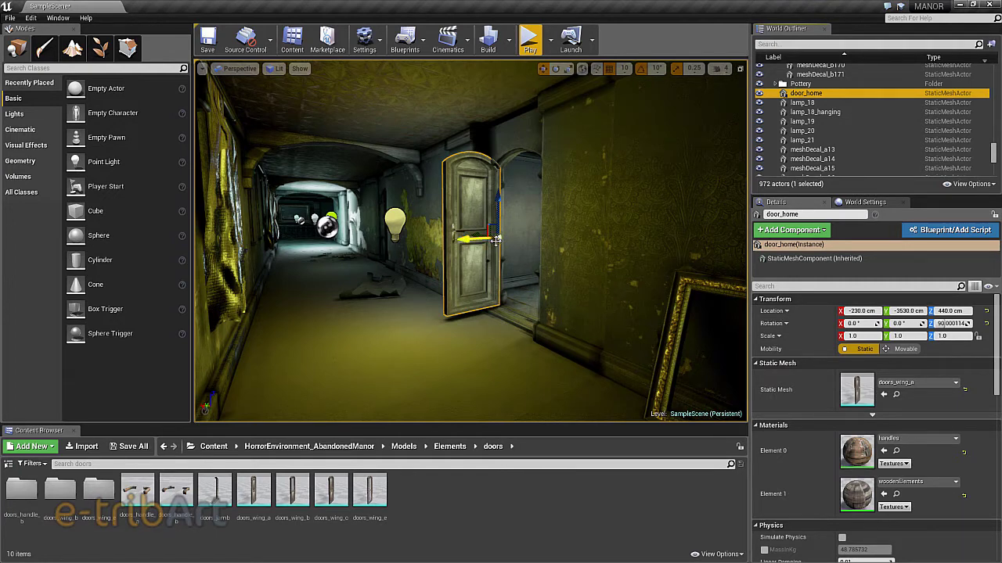
Frame door_home and drag it along X from -230 to -220 cm.
key(e)
key(r)
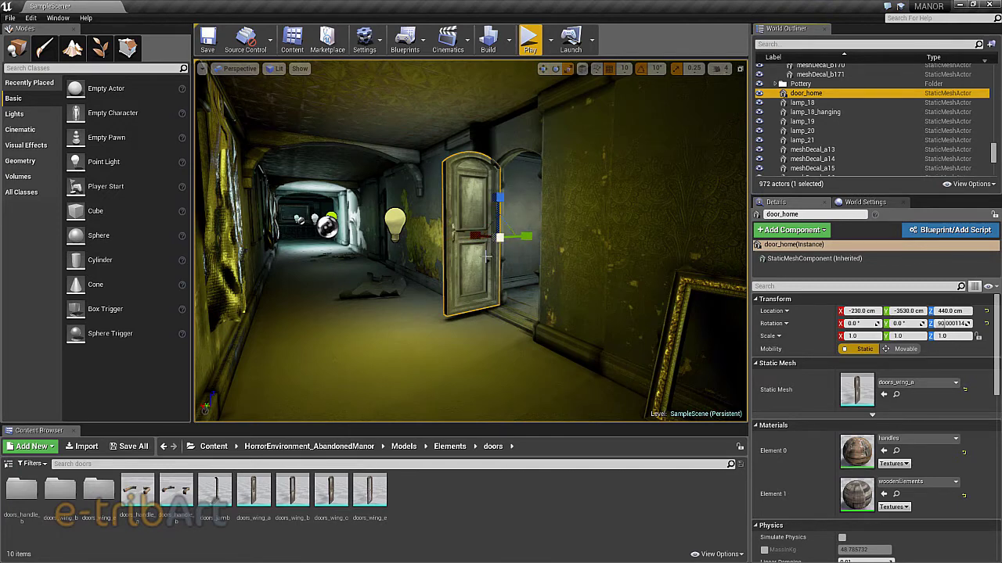
key(e)
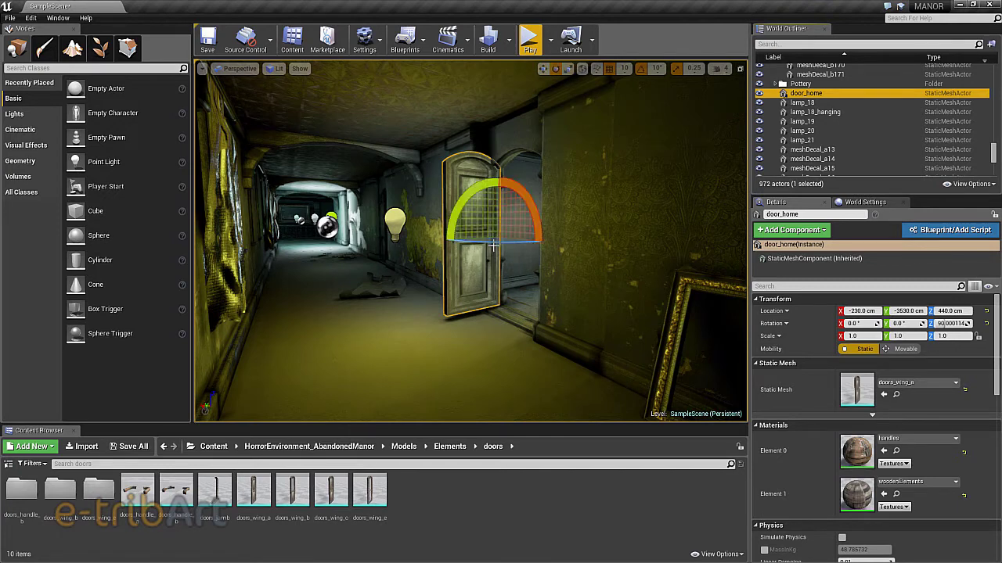
key(w)
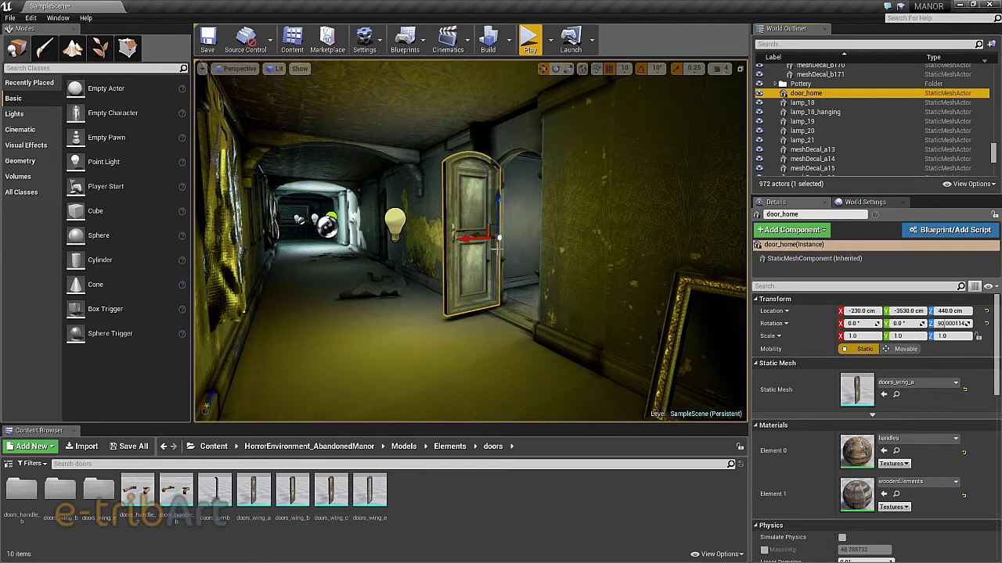
key(f)
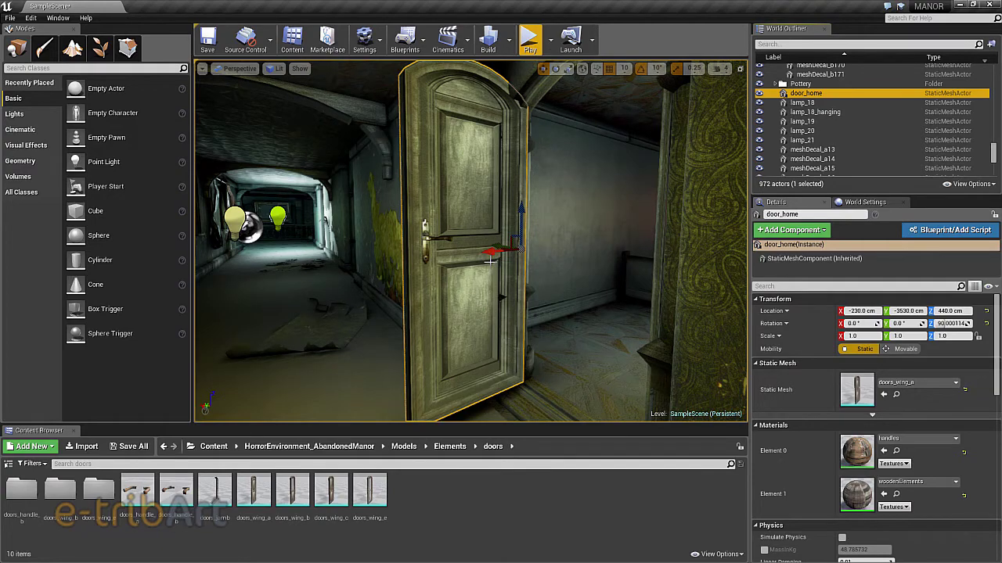
mouse_move(489, 261)
alt+mouse_down()
mouse_move(487, 252)
mouse_move(494, 268)
mouse_move(484, 286)
alt+mouse_up()
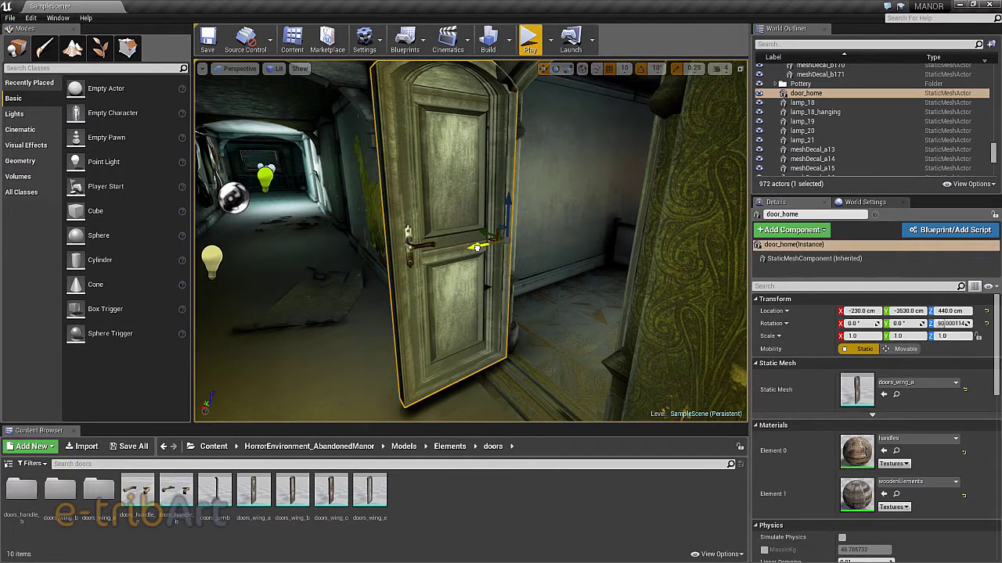
drag(475, 247, 470, 251)
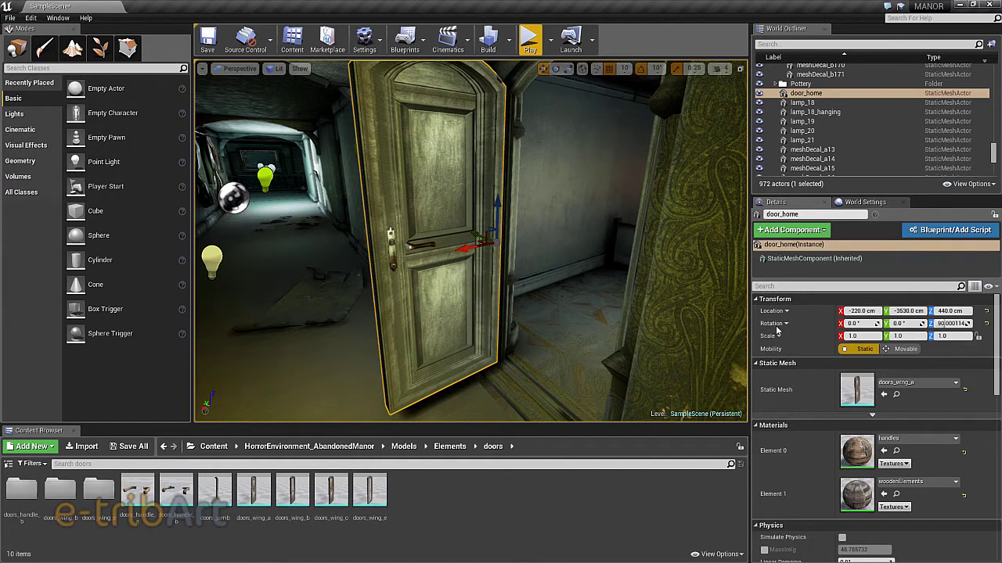
Set door_home's Z rotation to 90.0 degrees and check the turned door from several angles.
click(949, 323)
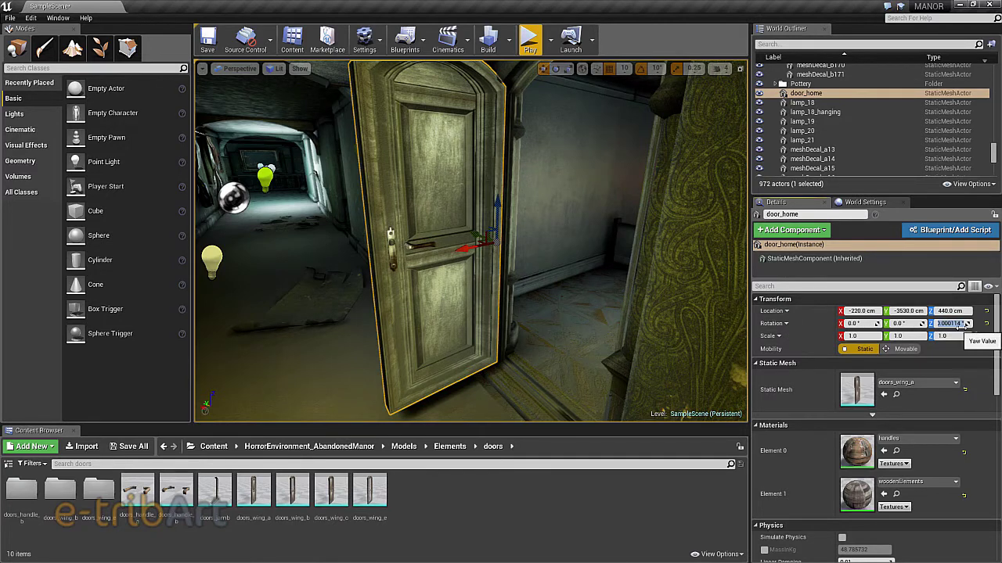
text(90.0)
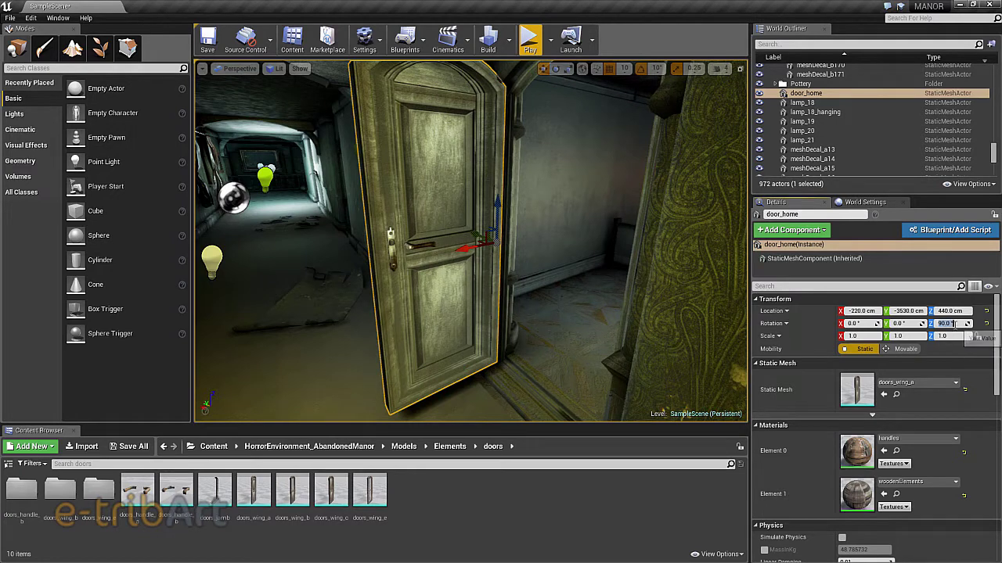
key(Return)
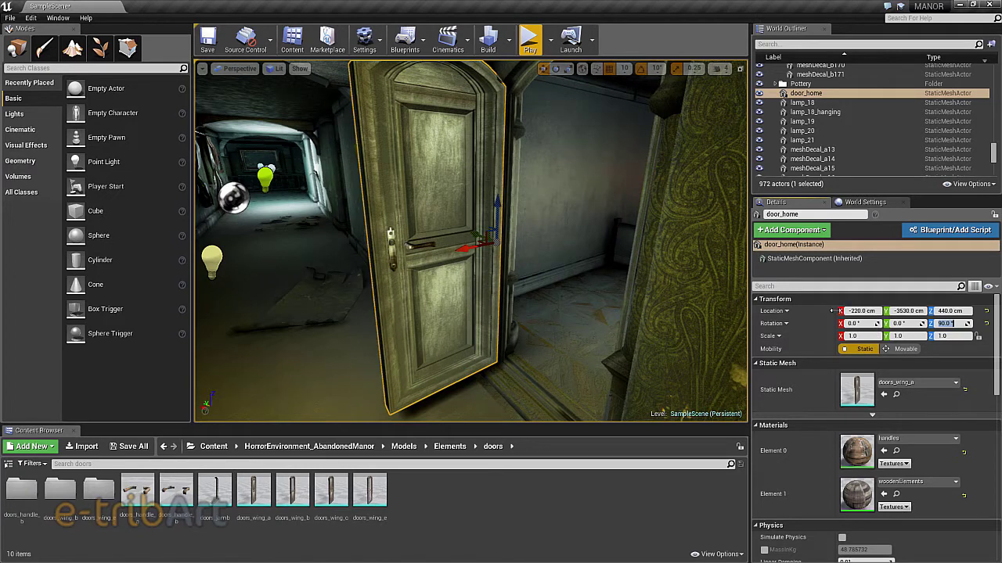
click(934, 95)
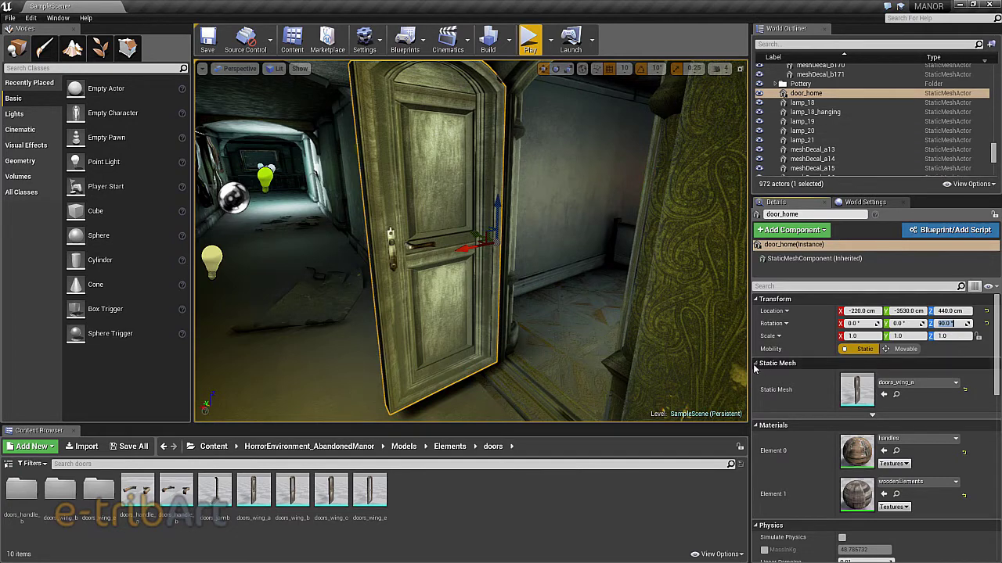
mouse_move(773, 356)
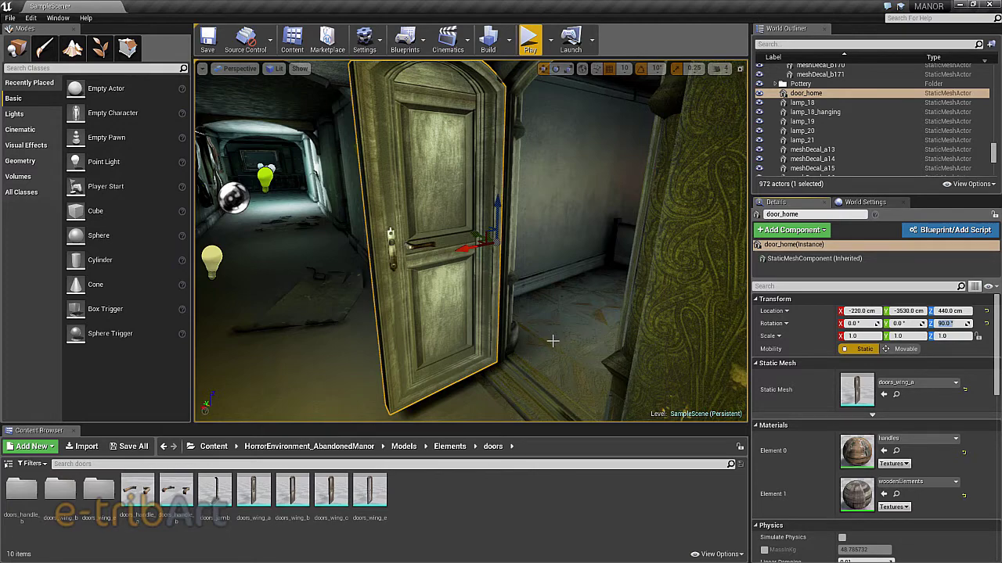
alt+drag(552, 341, 492, 341)
scroll(545, 332, up, 3)
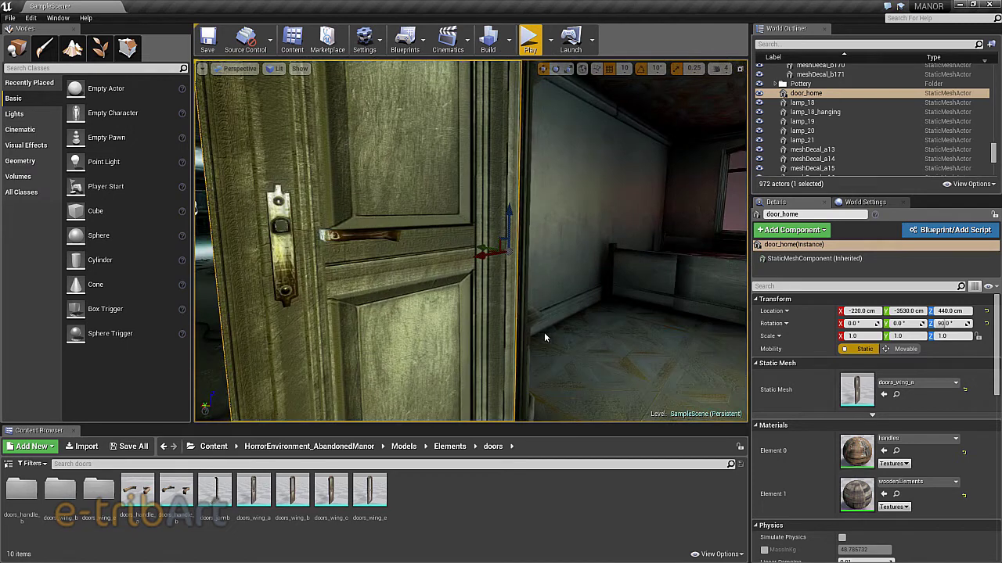
key(f)
alt+drag(545, 335, 509, 336)
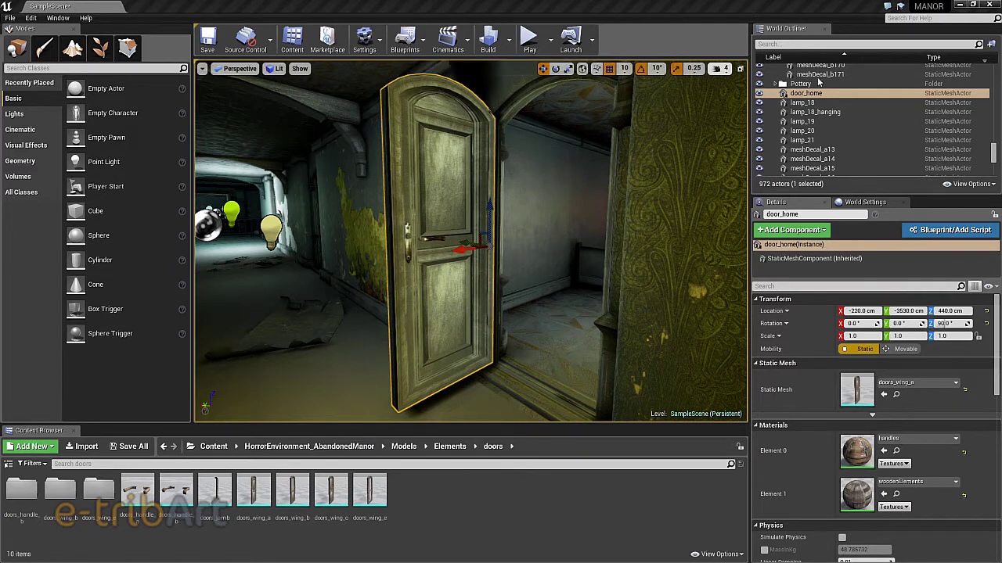
Choose Convert Selected Actor to Blueprint Class from the Blueprints menu for door_home.
click(424, 45)
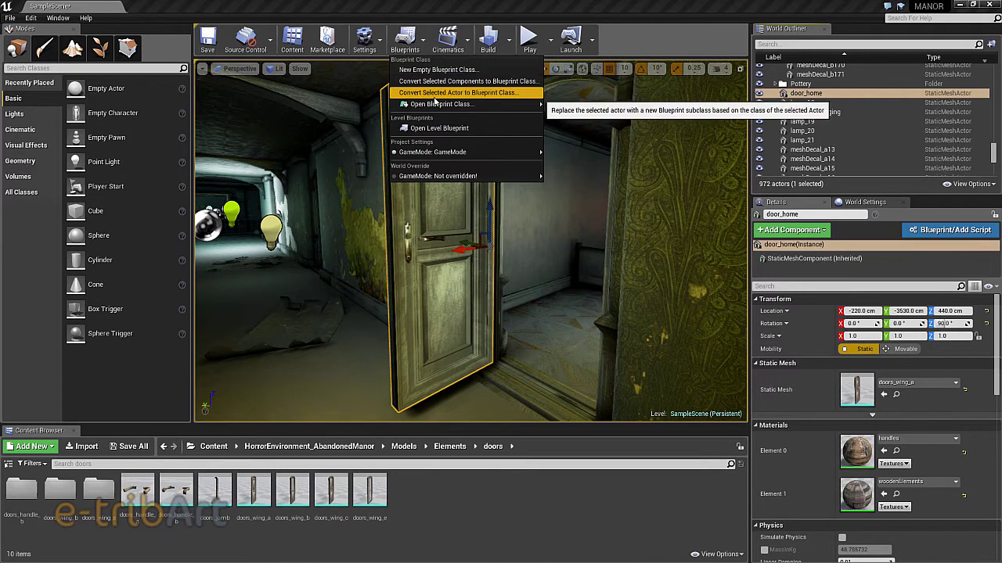
click(477, 93)
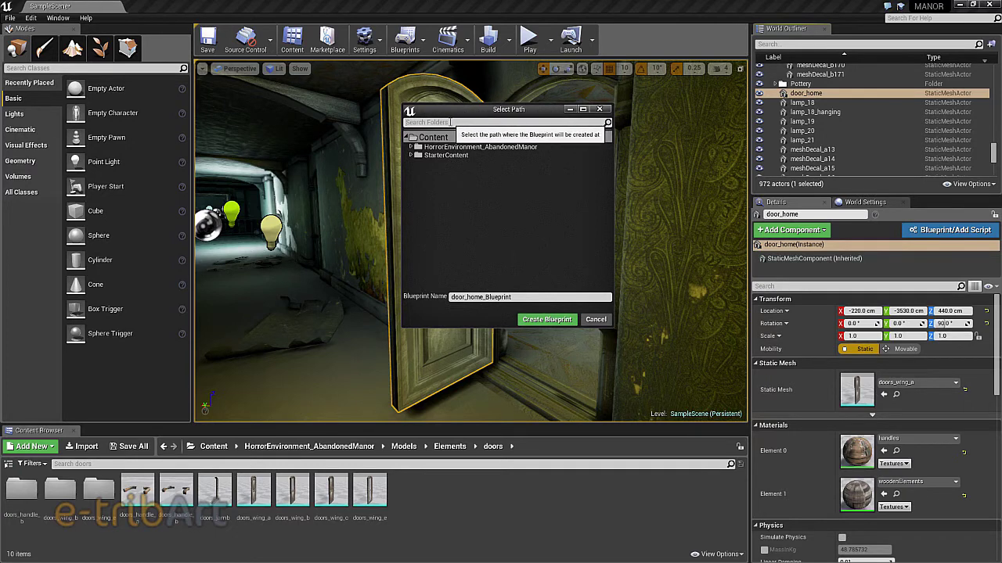
Create the Blueprint as BP_door_home in the AbandonedManor Blueprints folder.
click(411, 148)
click(440, 156)
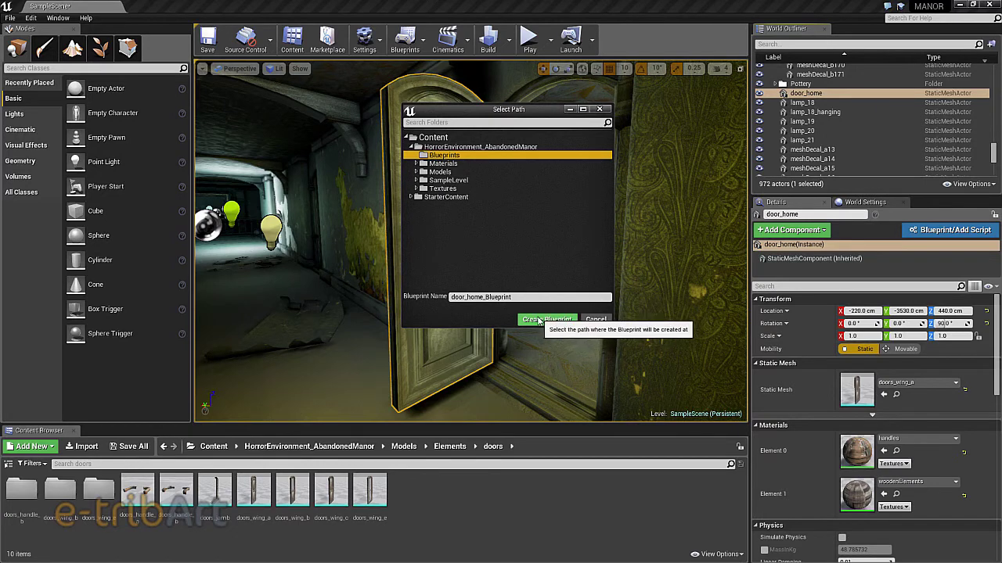
click(514, 297)
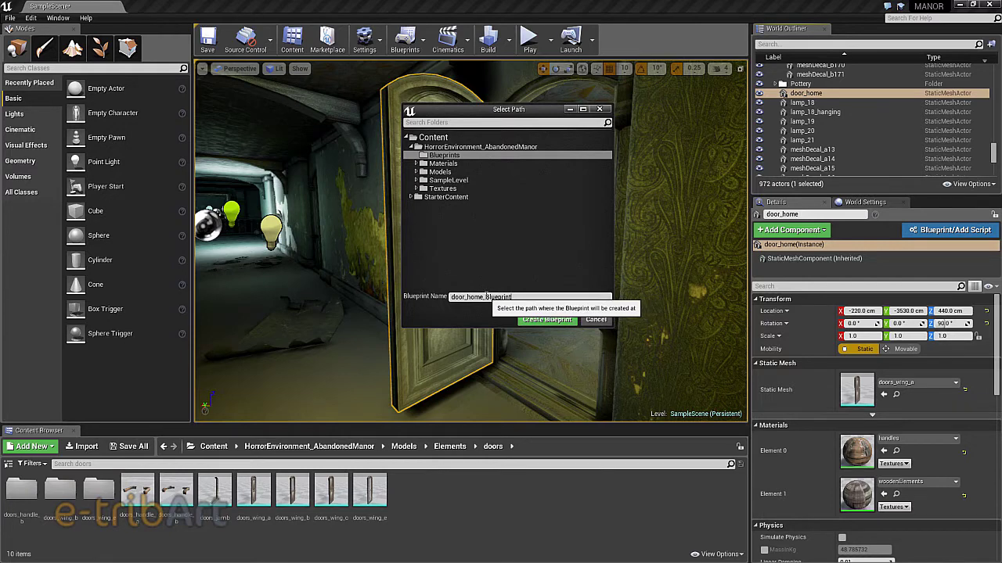
drag(486, 296, 540, 297)
key(BackSpace)
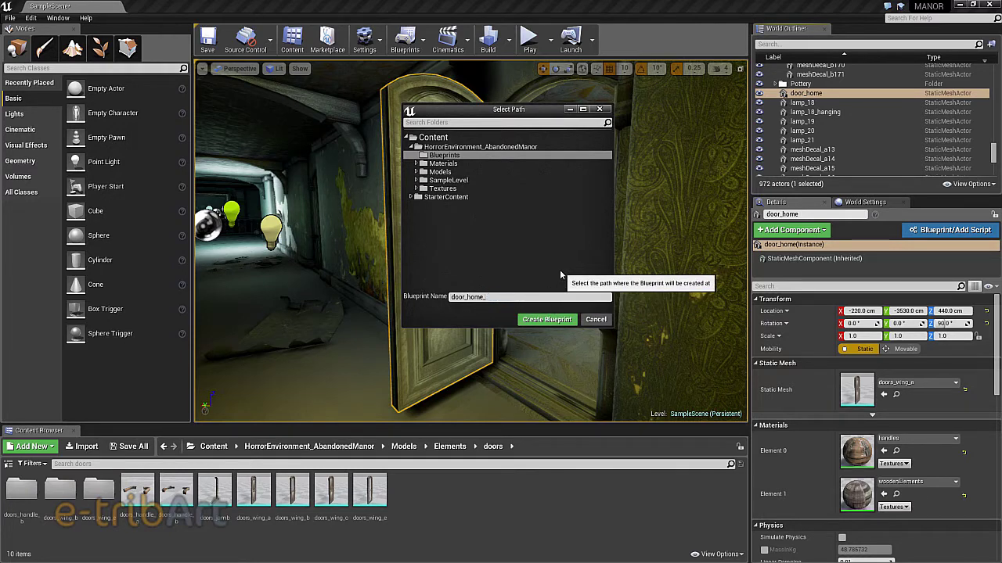
key(BackSpace)
text(B)
text(P_)
click(533, 320)
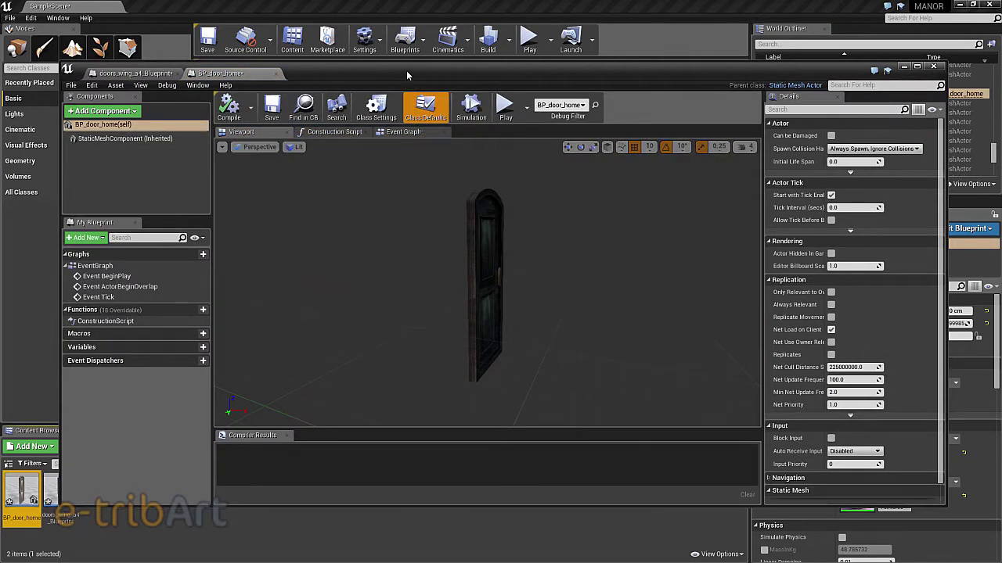
drag(405, 74, 402, 62)
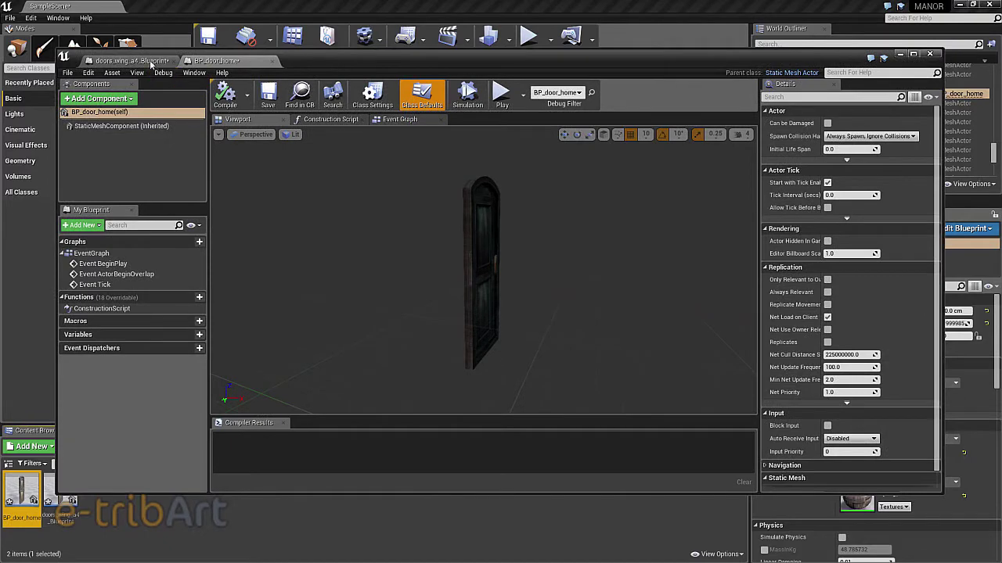
click(137, 63)
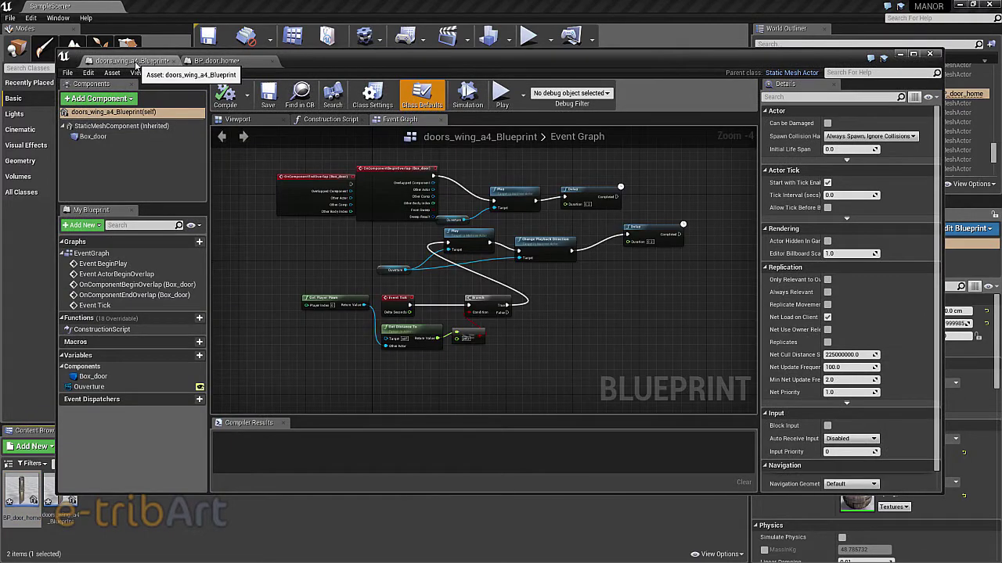
click(214, 62)
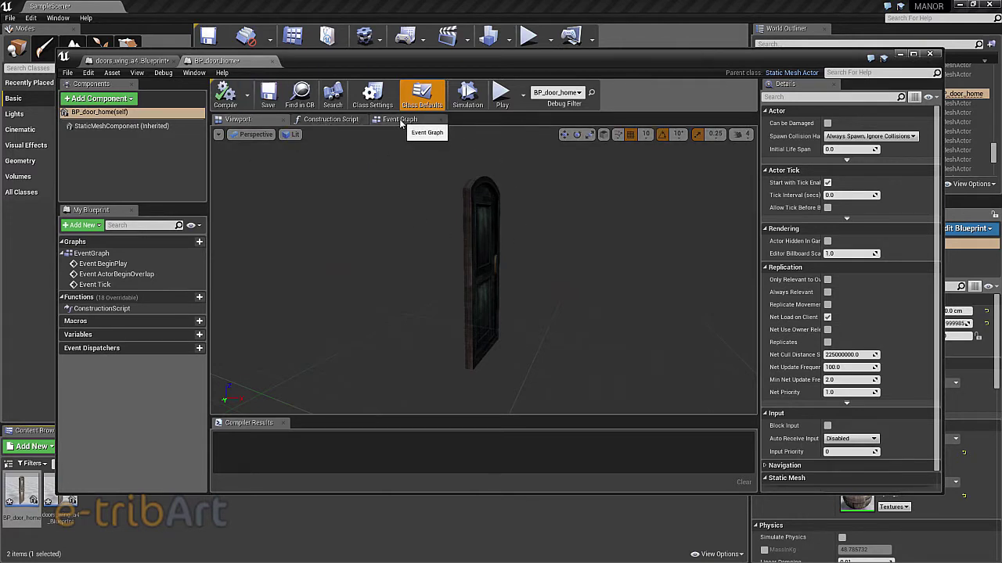
click(321, 119)
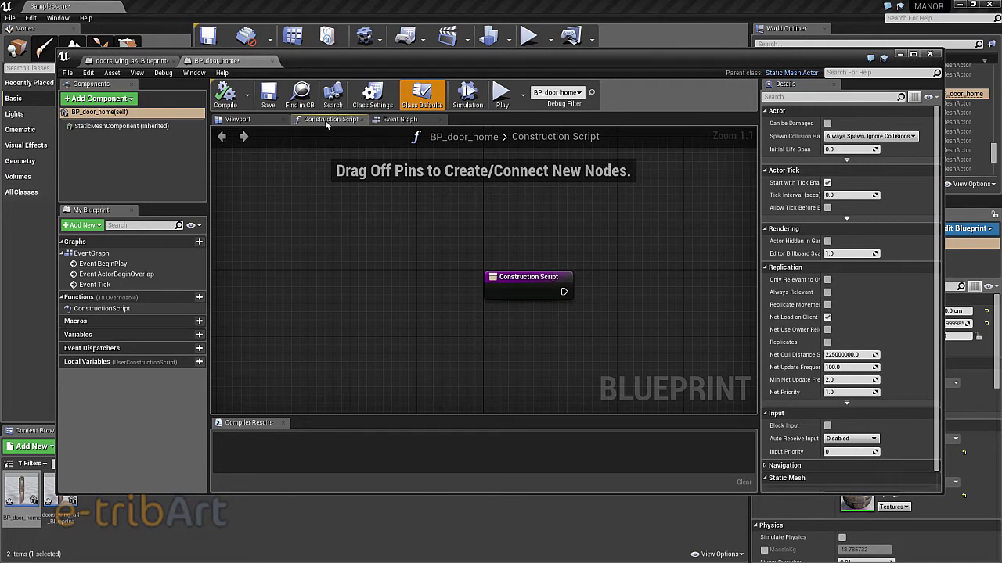
click(257, 119)
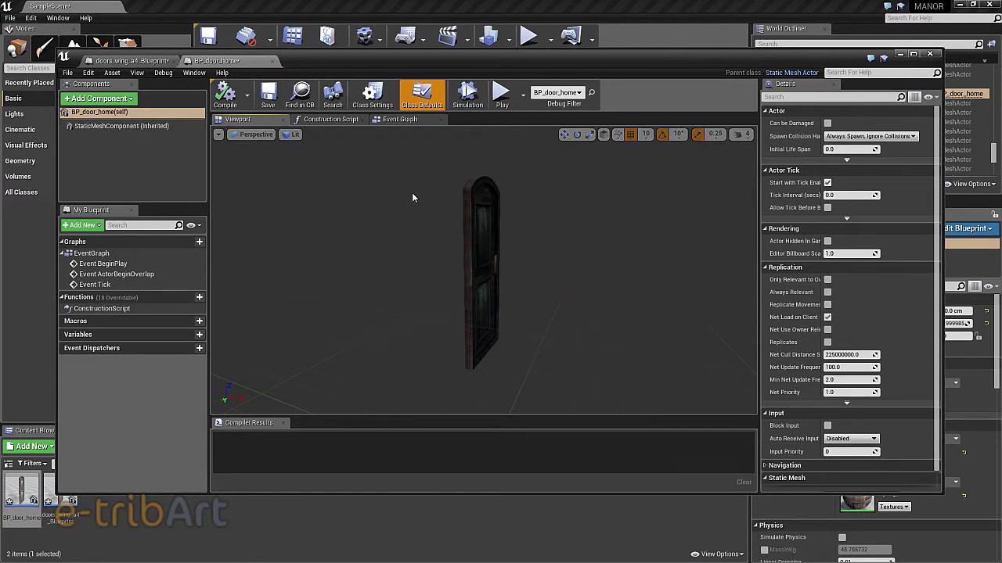
click(394, 122)
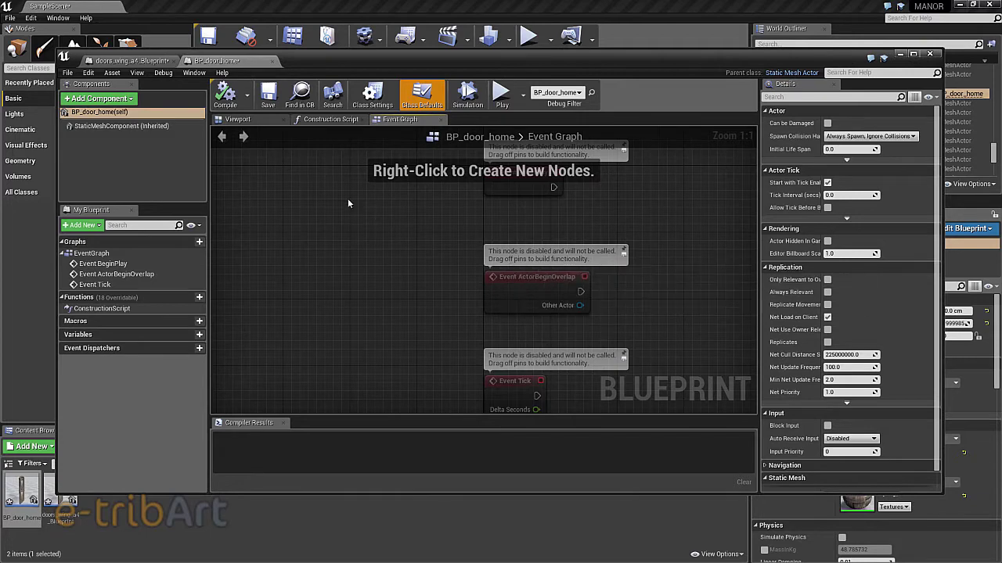
click(323, 122)
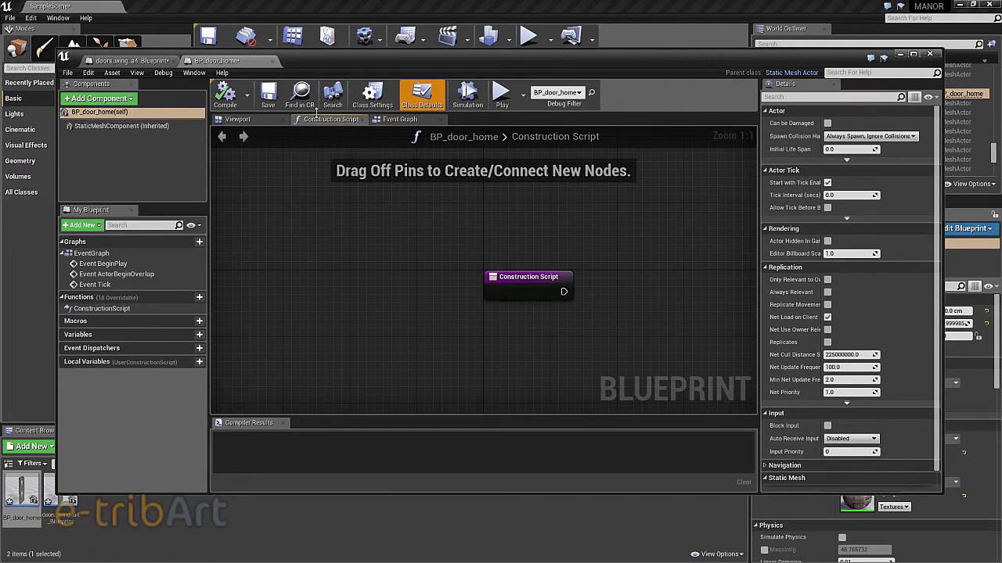
click(266, 120)
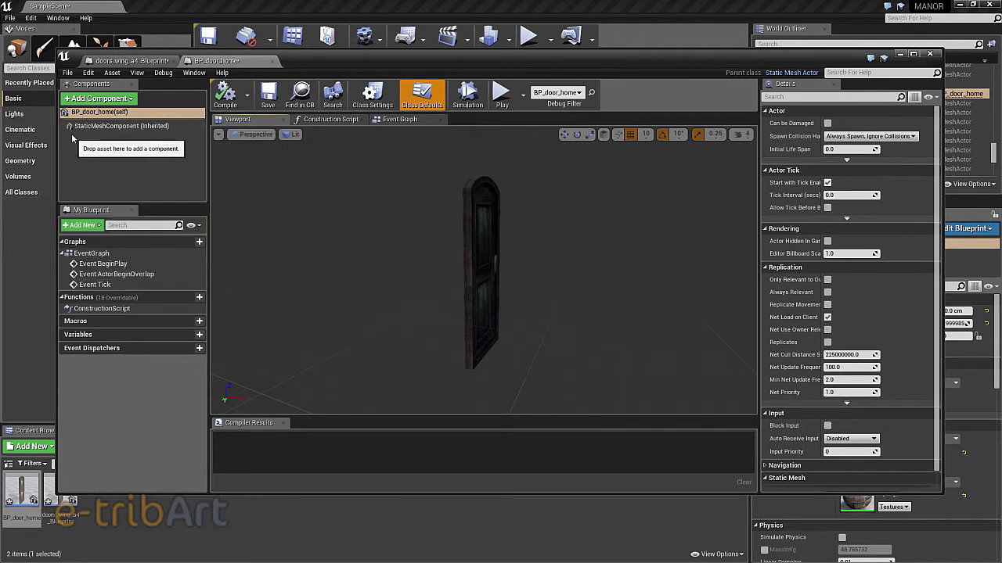
click(100, 113)
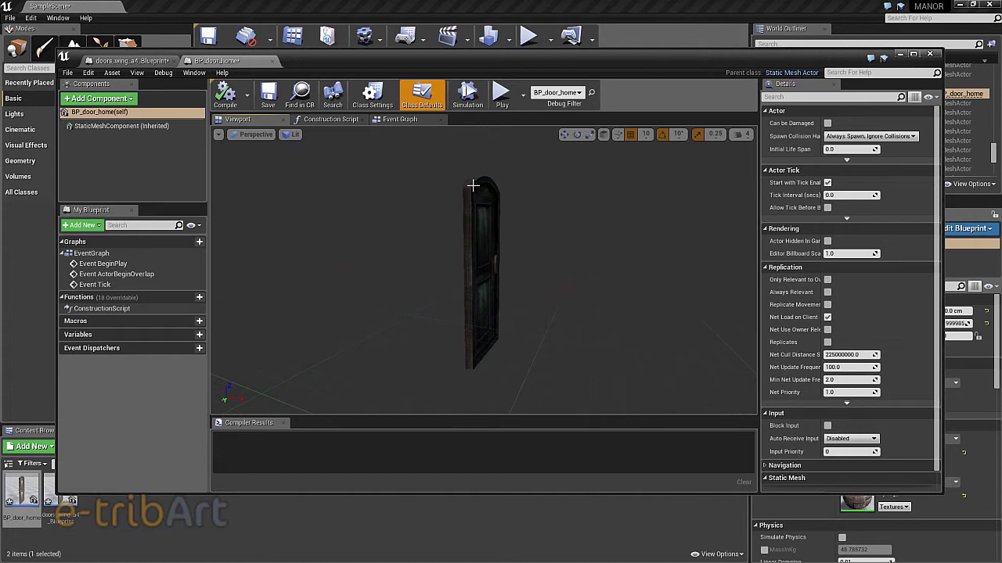
click(92, 114)
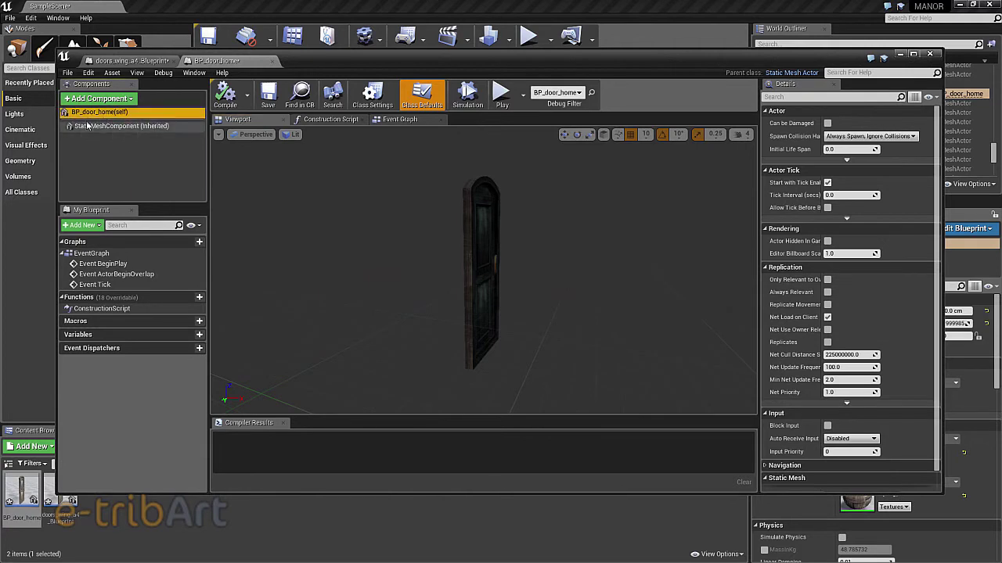
Add a Box Collision component to BP_door_home from the Collision section of Add Component.
click(95, 100)
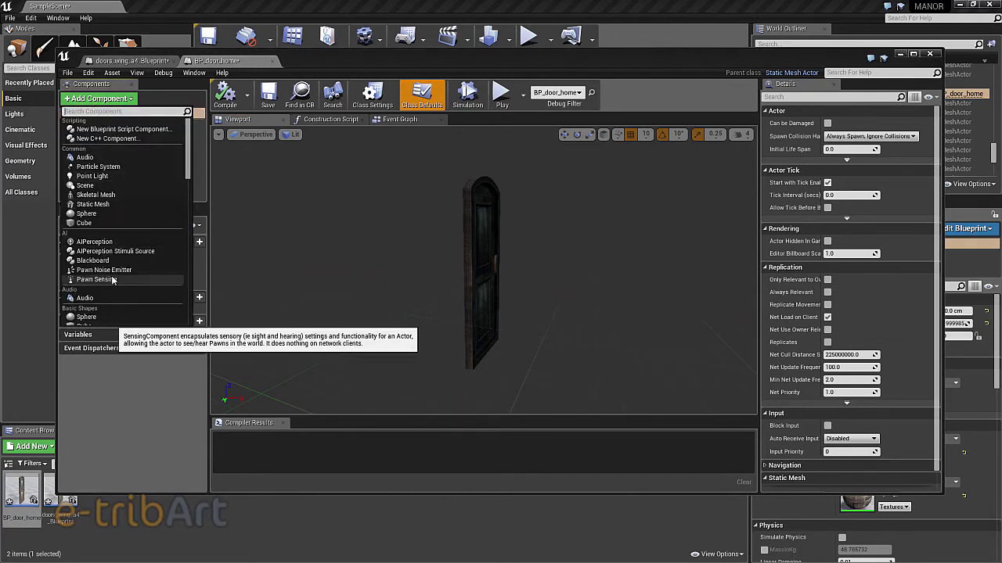
scroll(111, 281, down, 1)
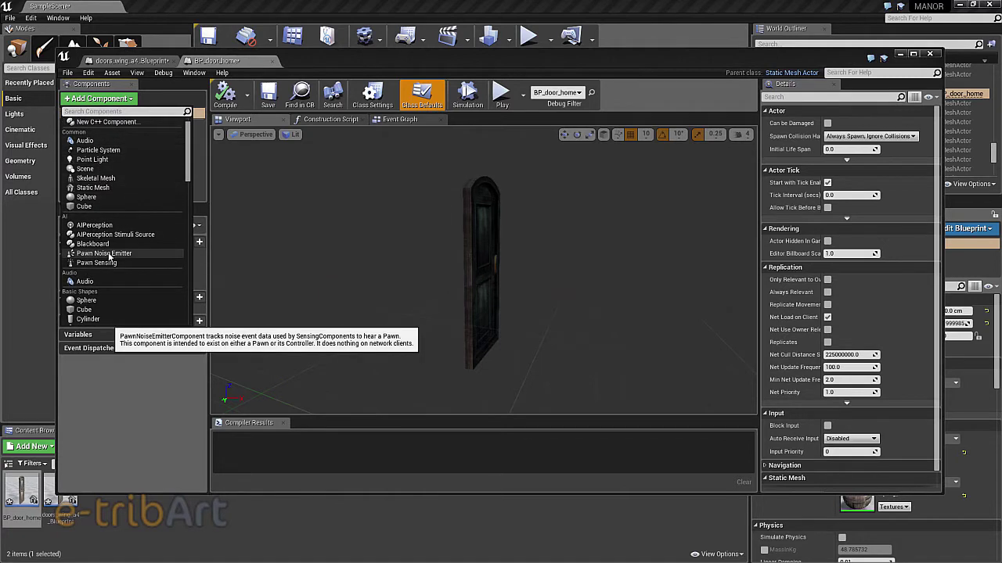
scroll(108, 250, down, 1)
scroll(108, 251, down, 1)
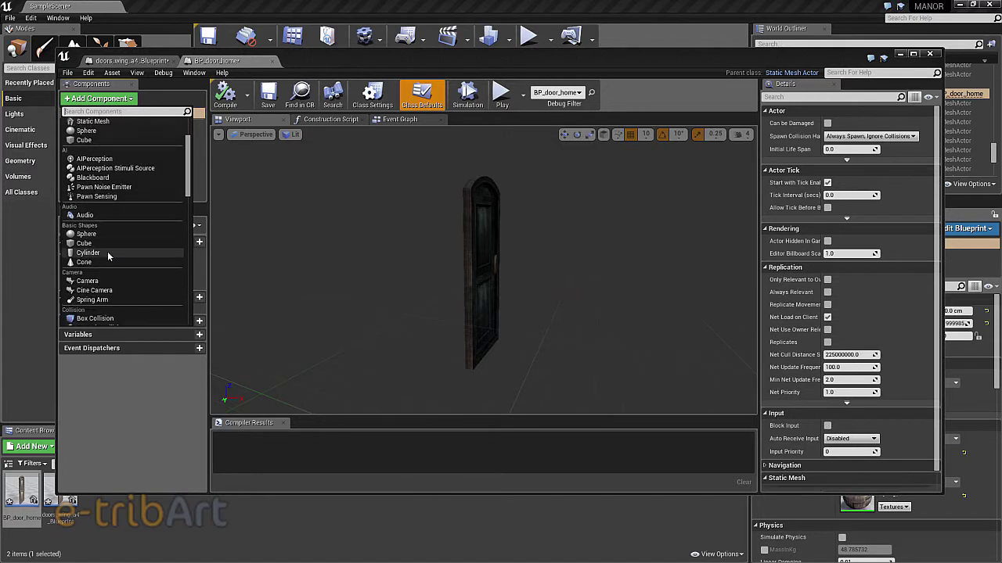
scroll(107, 251, down, 1)
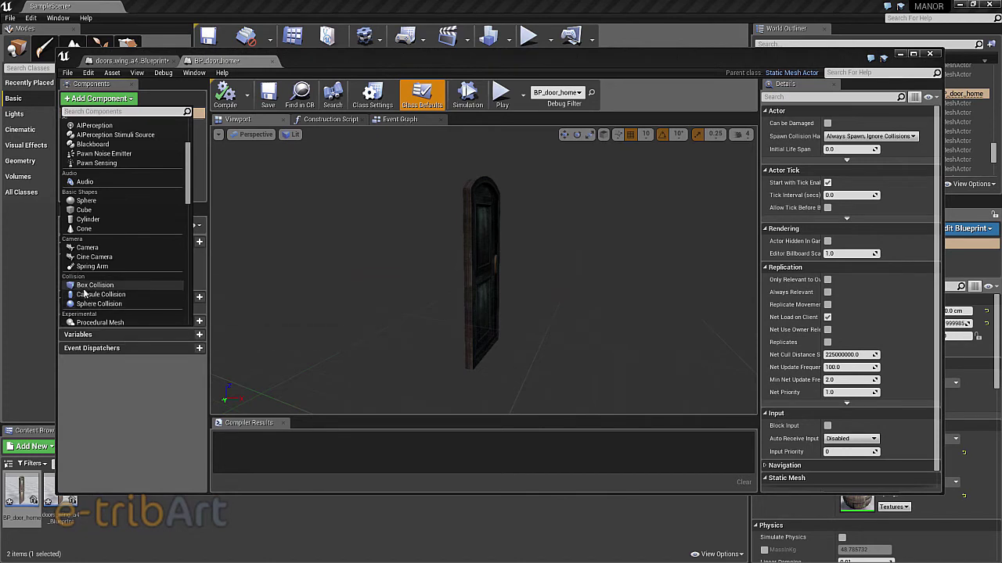
click(87, 288)
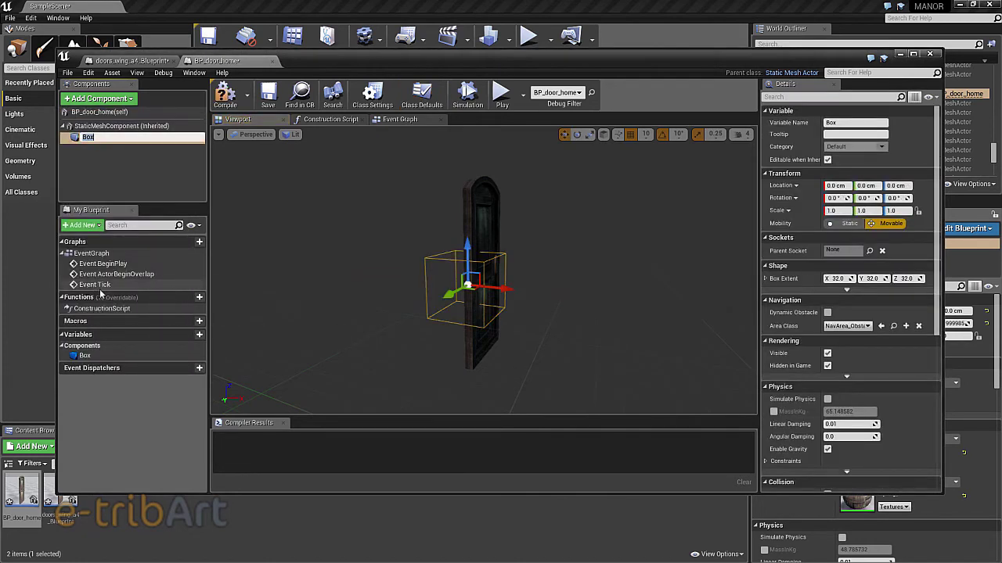
Keep the name Box and shift the box along Y onto the door, to -40 cm.
click(447, 284)
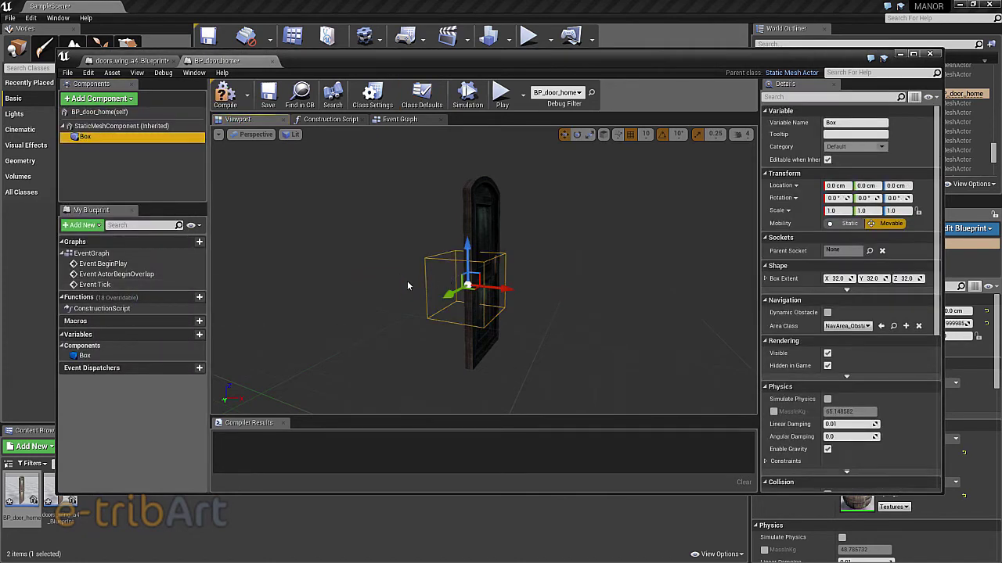
drag(477, 287, 479, 288)
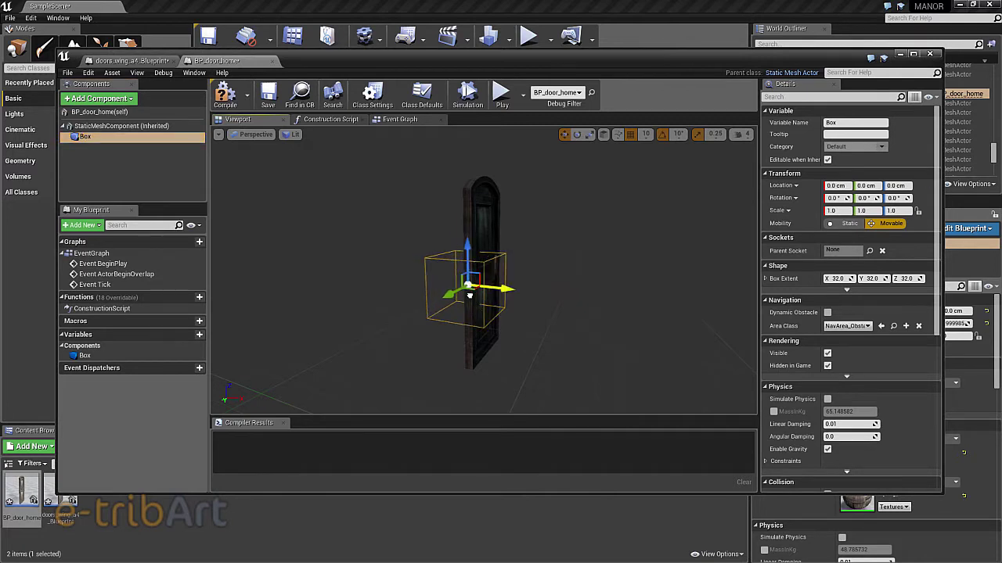
drag(568, 289, 580, 286)
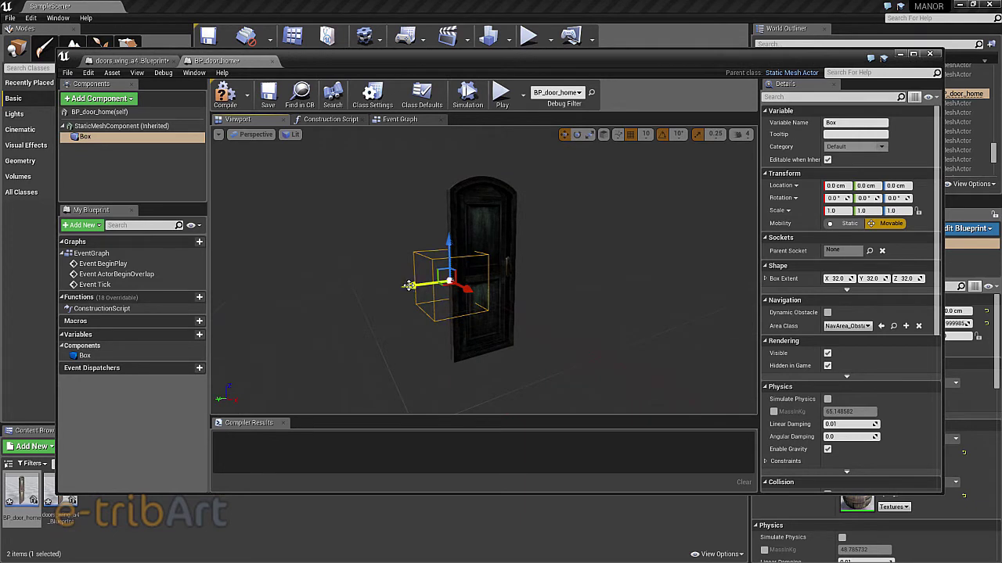
drag(406, 286, 444, 282)
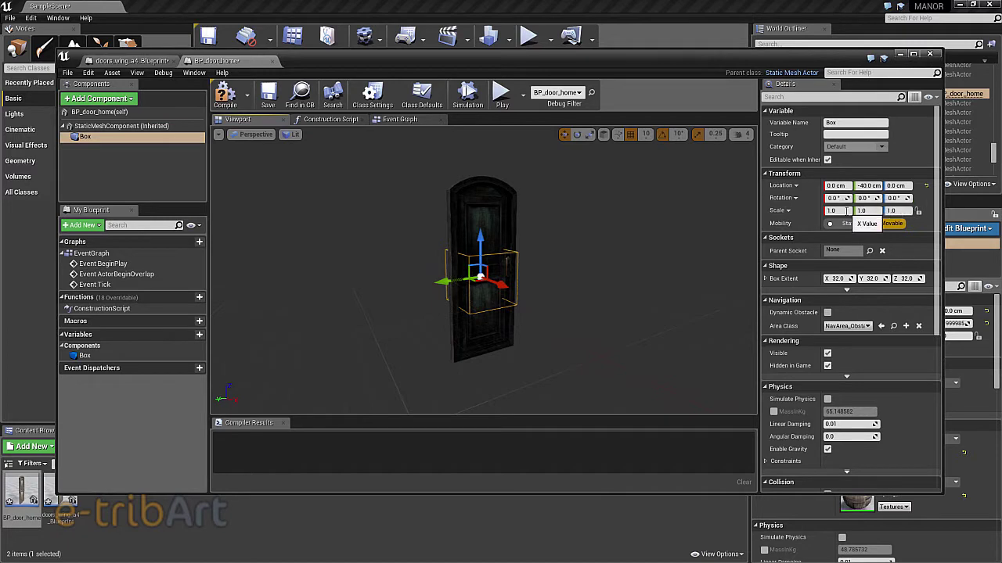
Scale the Box to 3.0 × 3.0 × 3.5 so it covers the full door height.
click(846, 210)
text(3)
click(865, 211)
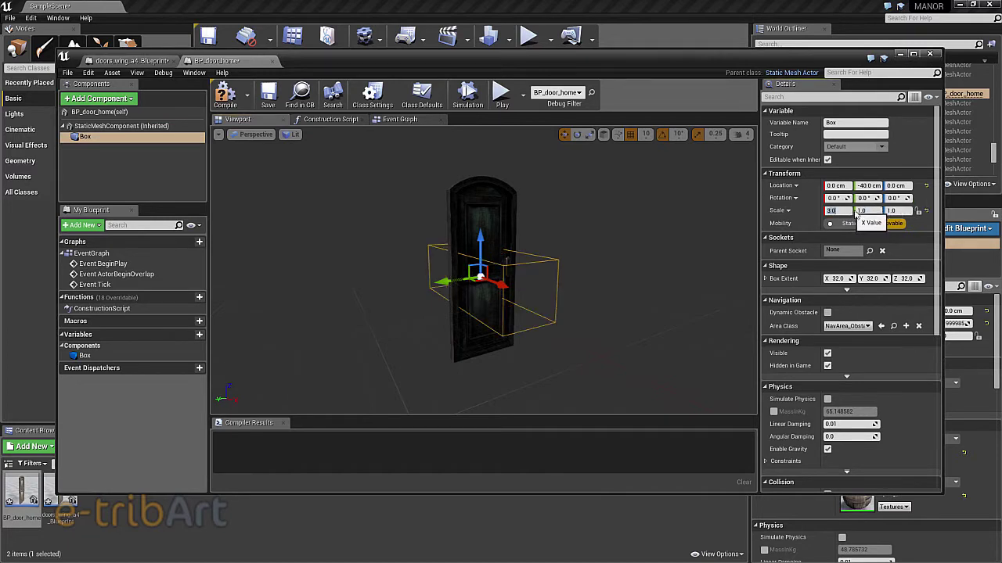
text(3)
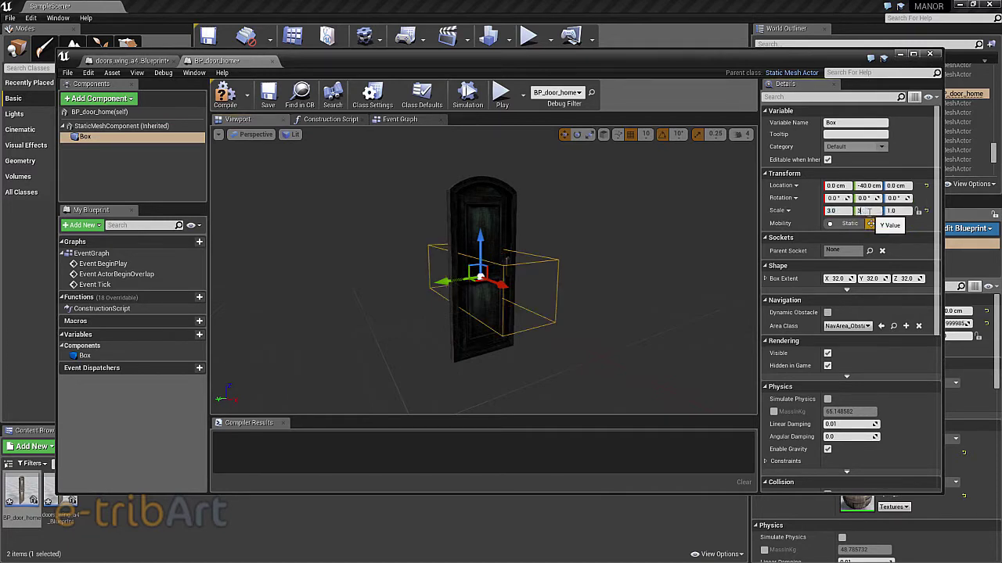
key(Return)
click(892, 211)
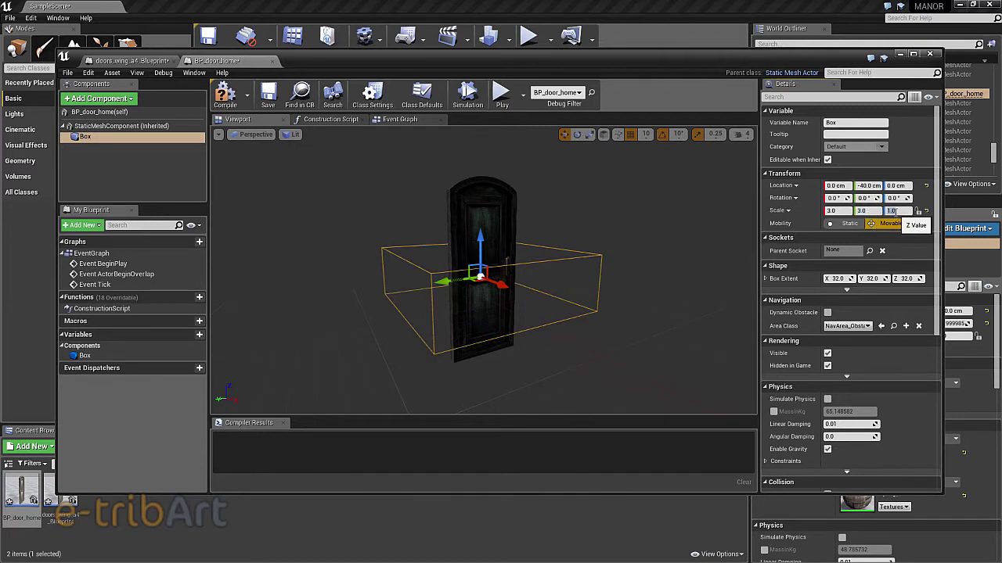
text(3)
key(Return)
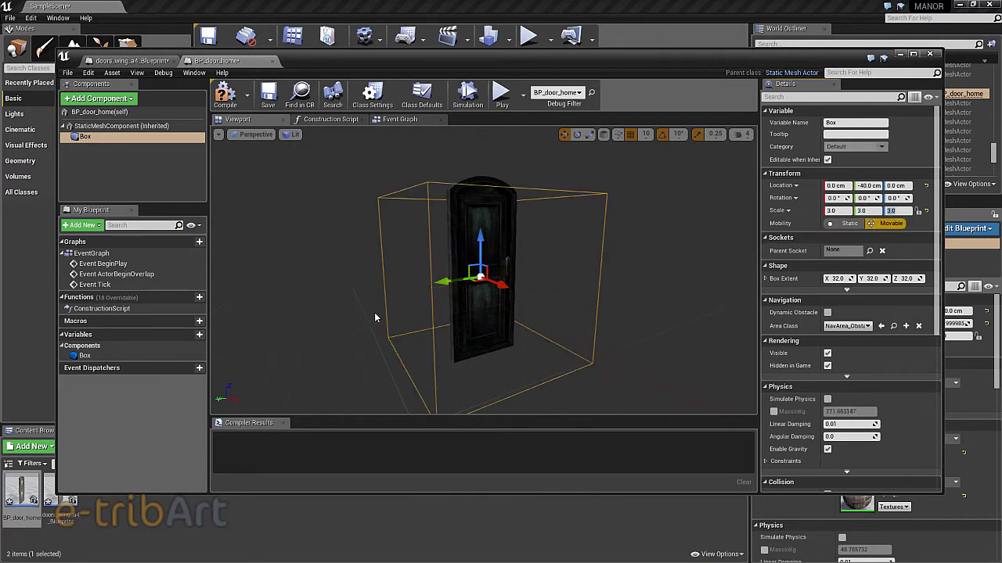
mouse_move(386, 313)
alt+mouse_down()
mouse_move(344, 313)
mouse_move(407, 313)
alt+mouse_up()
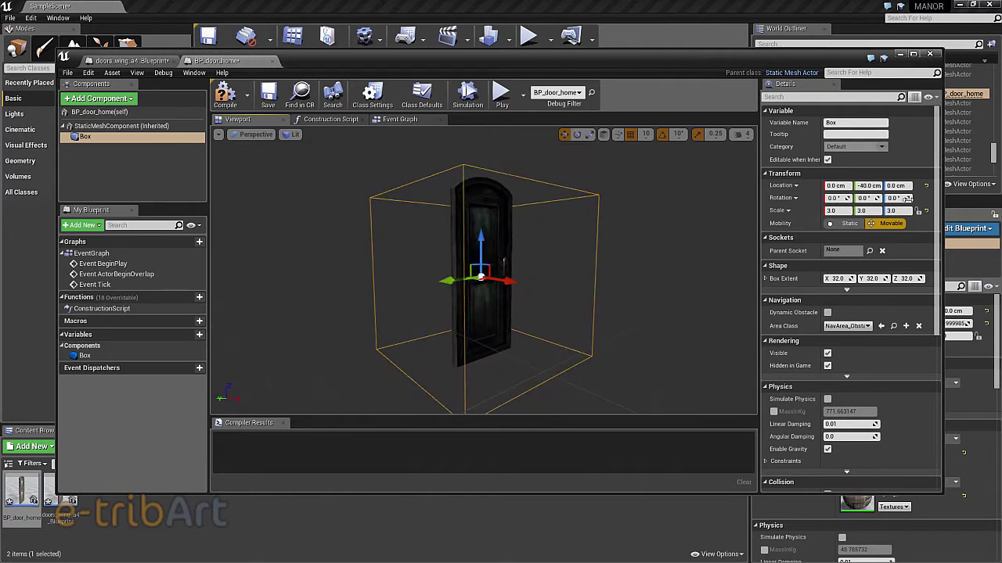
click(893, 210)
text(3.5)
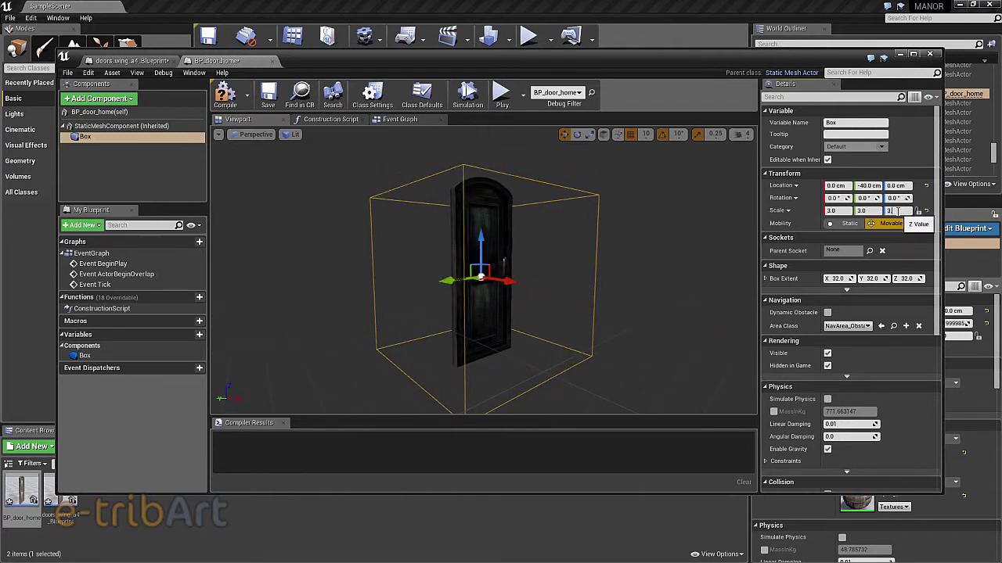
key(Return)
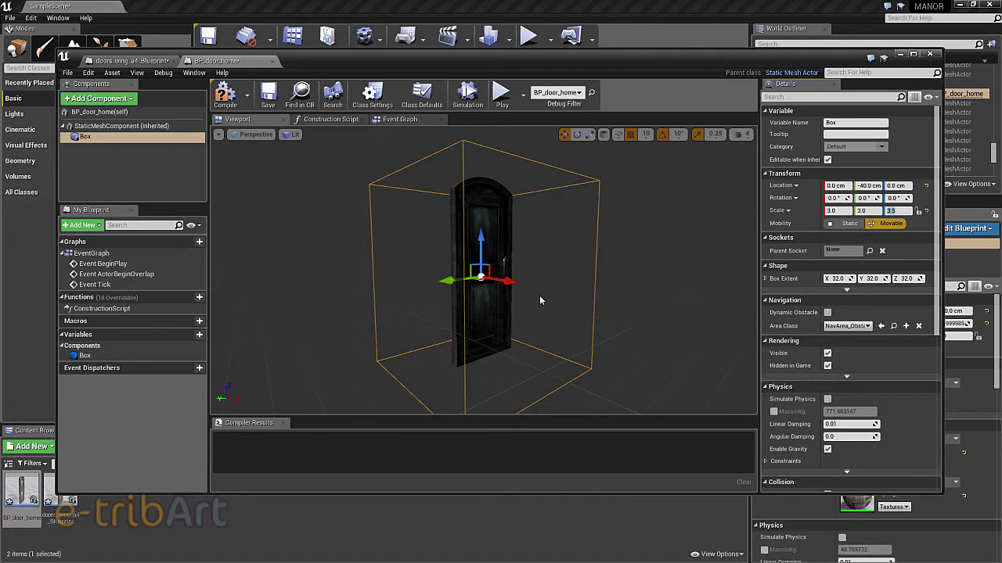
Orbit around the door to confirm the box trigger surrounds it.
mouse_move(530, 298)
alt+mouse_down()
mouse_move(439, 304)
mouse_move(529, 298)
alt+mouse_up()
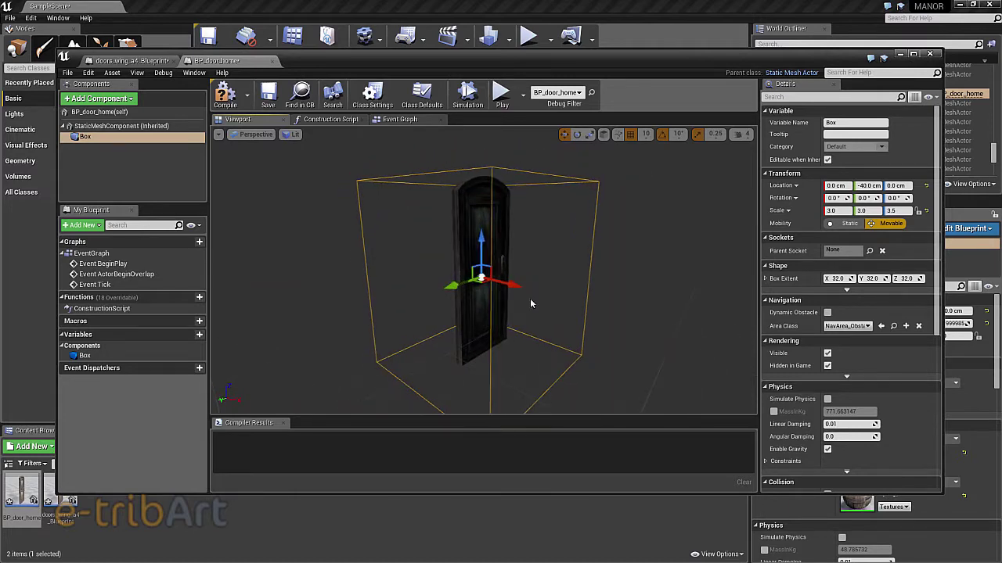
scroll(529, 302, down, 2)
alt+drag(526, 300, 548, 300)
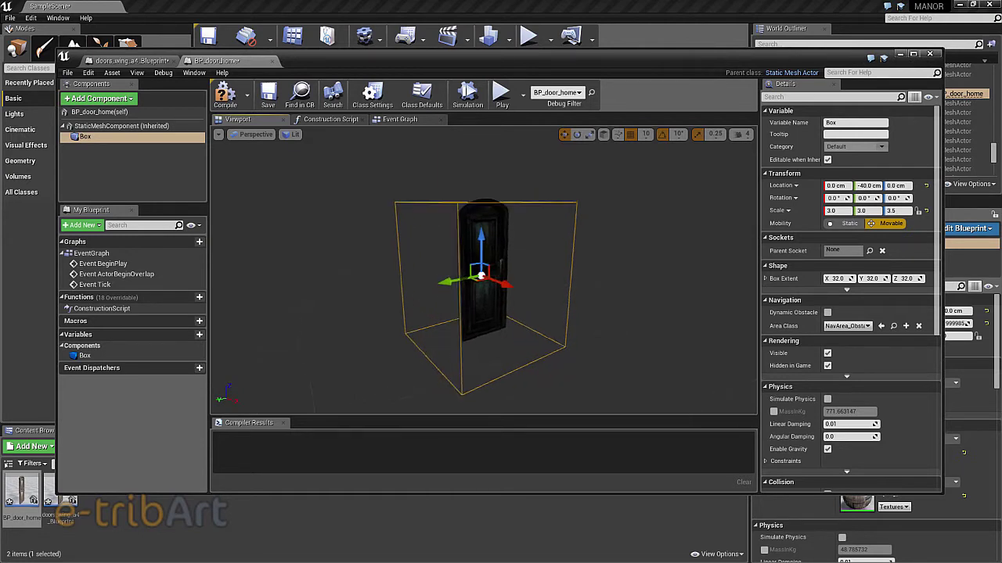
drag(497, 316, 511, 252)
scroll(511, 252, up, 2)
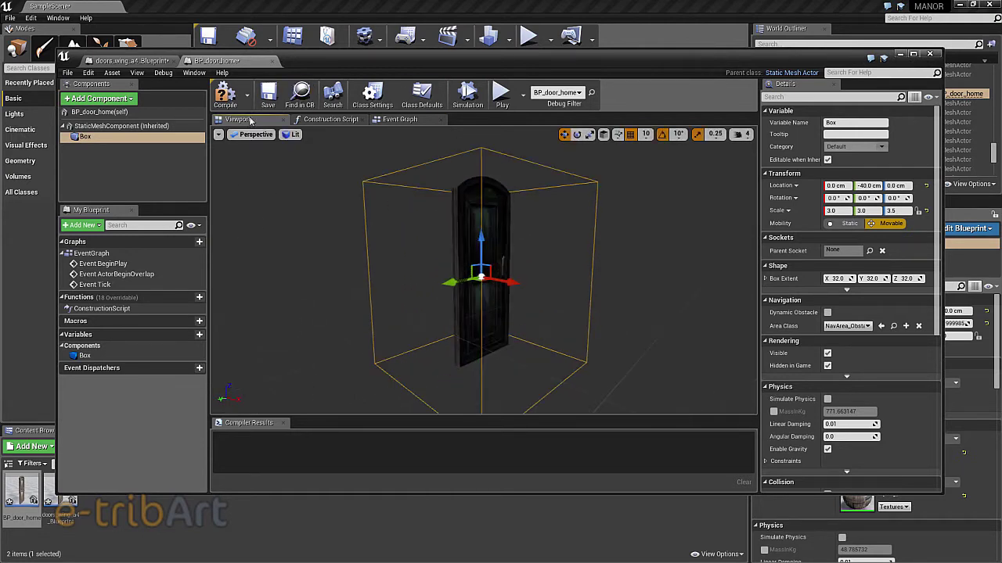
Compile and save BP_door_home, then move its editor window lower.
click(225, 94)
click(270, 95)
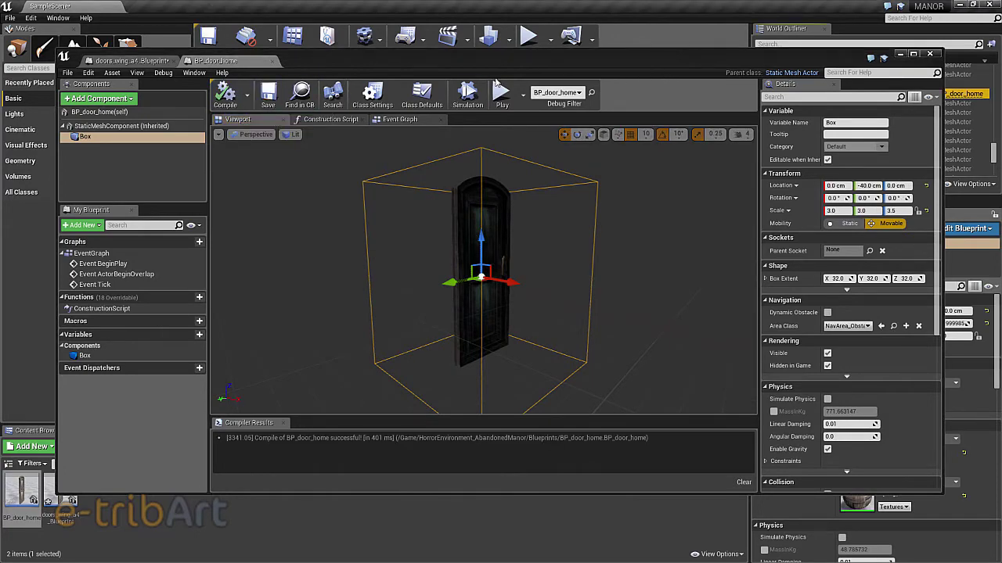
mouse_move(515, 61)
mouse_down()
mouse_move(524, 66)
mouse_move(503, 54)
mouse_up()
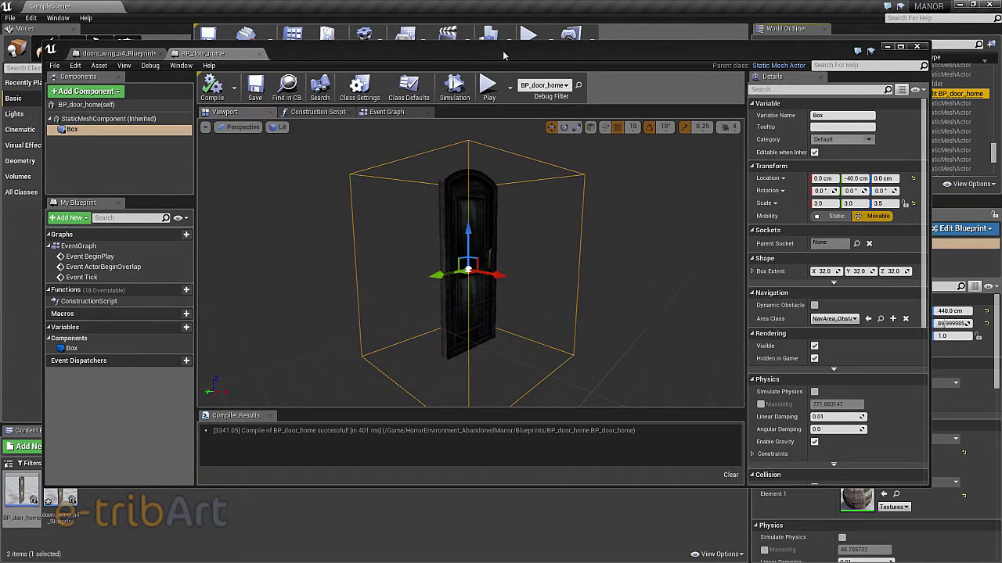
drag(503, 55, 503, 54)
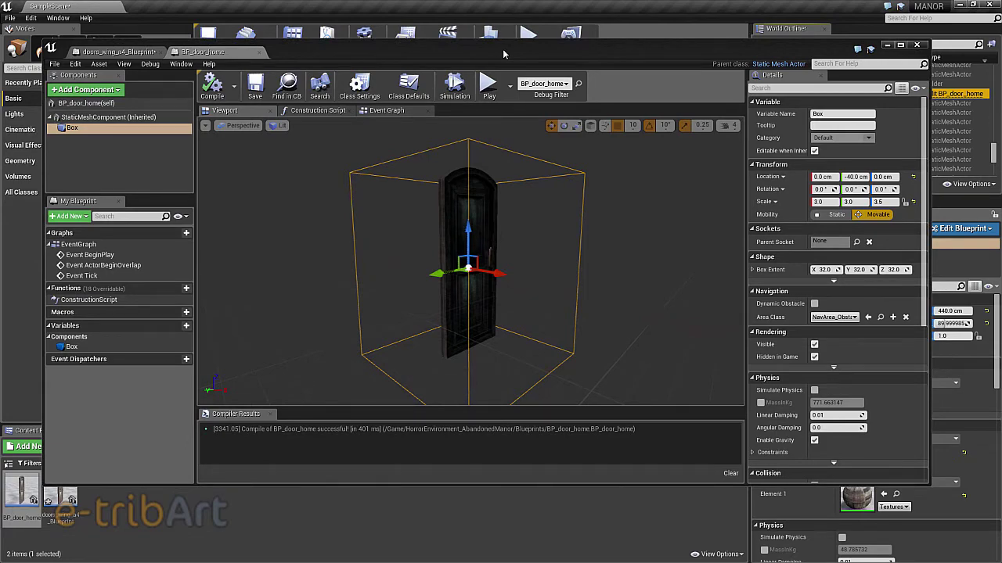
drag(503, 54, 520, 124)
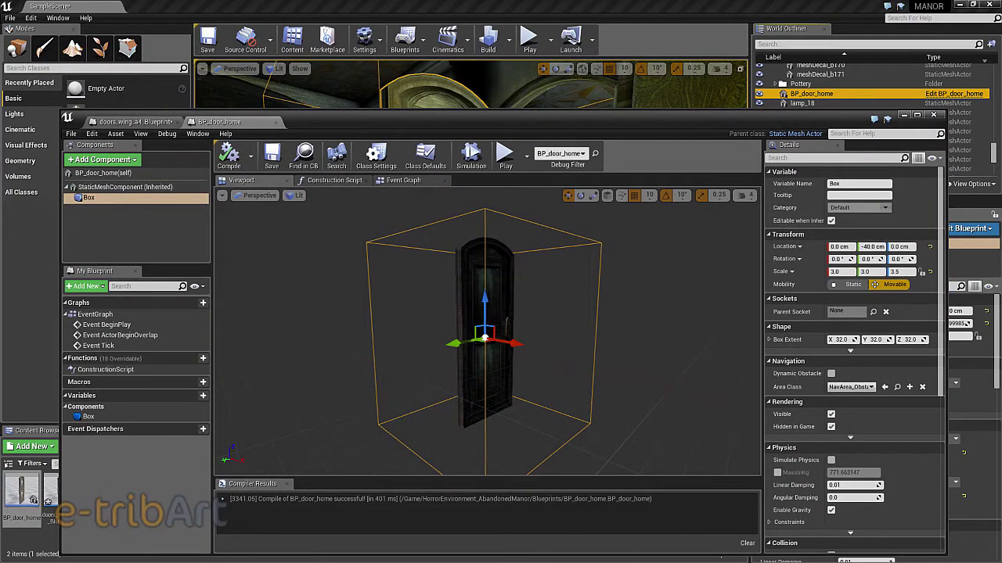
Close the Blueprint editor, select BP_door_home in the World Outliner, and show the Cinematics options.
click(933, 116)
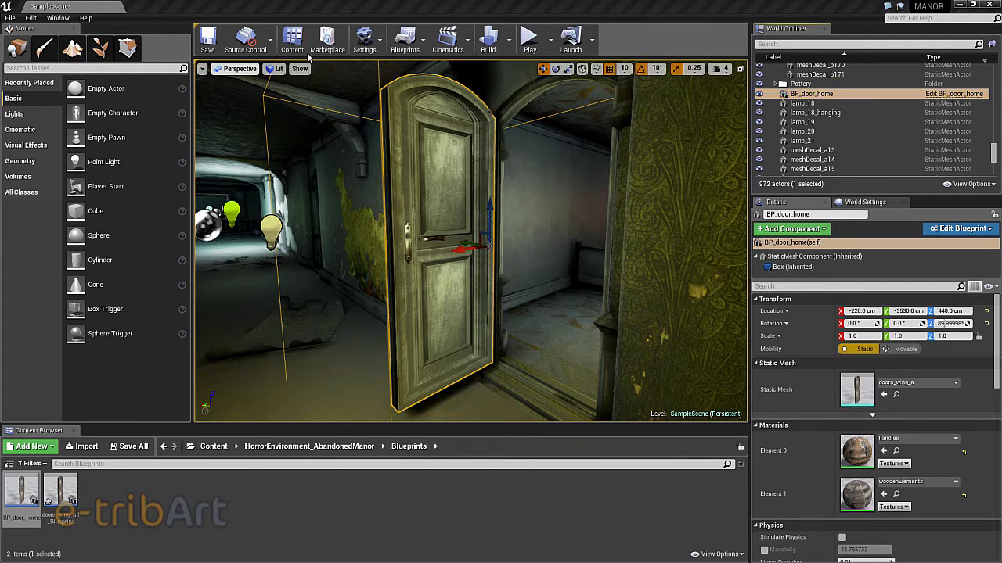
click(467, 43)
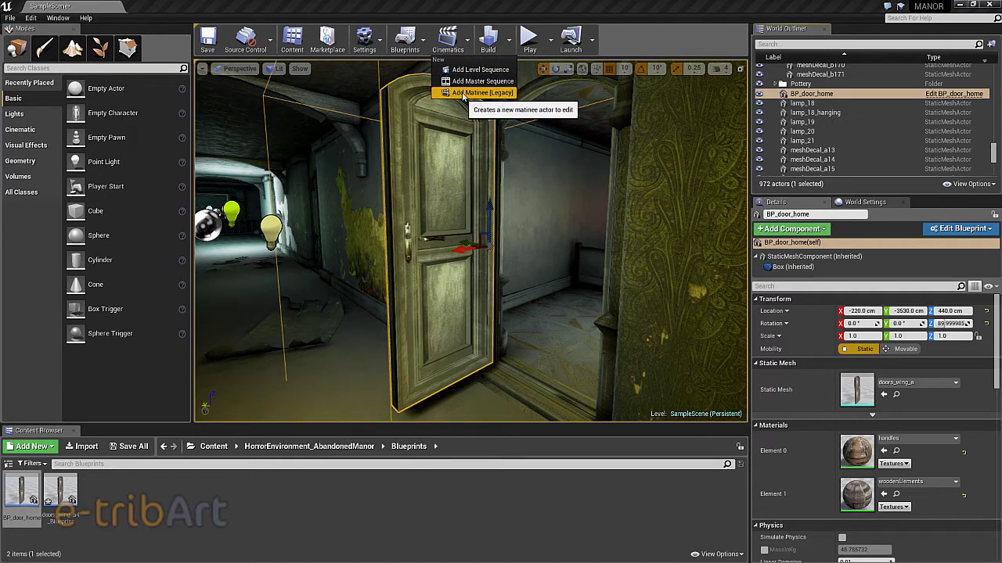
click(877, 94)
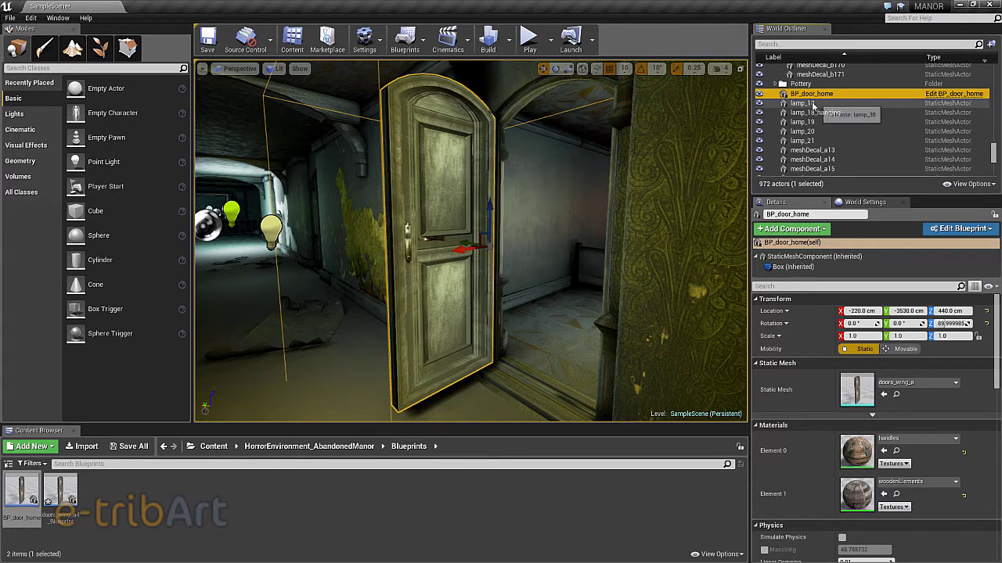
click(463, 46)
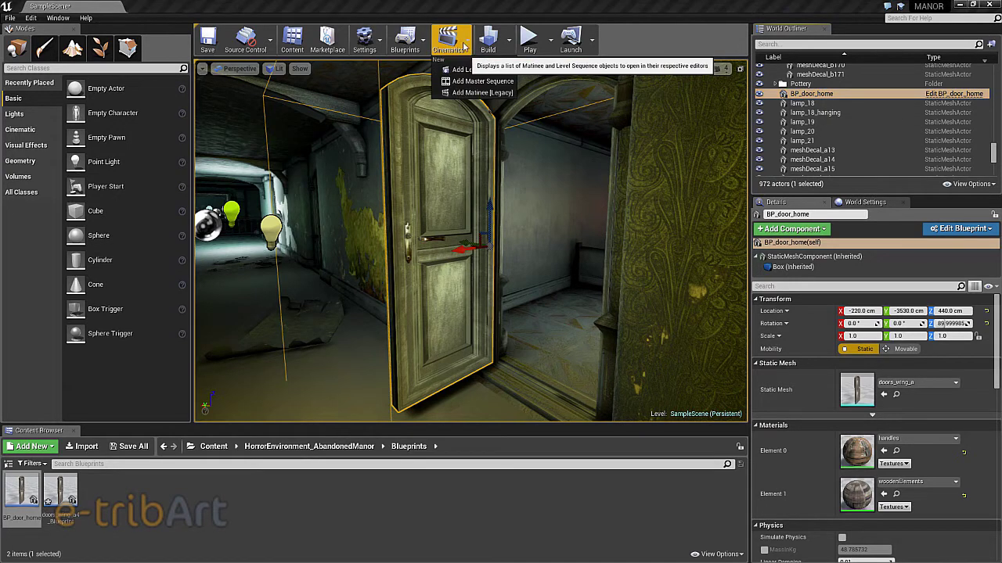
Add a legacy Matinee actor and position its editor window over the level.
click(461, 92)
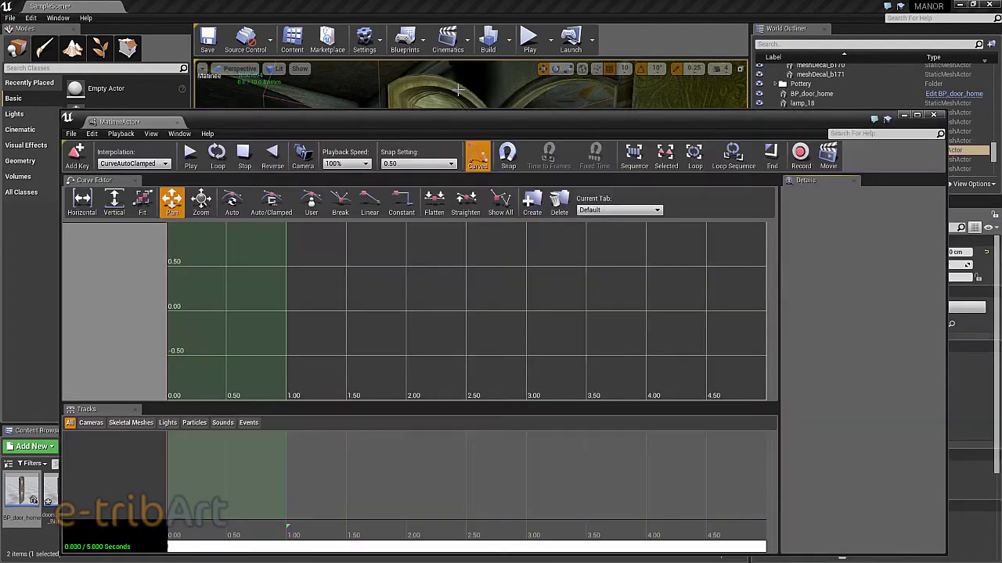
drag(444, 119, 436, 51)
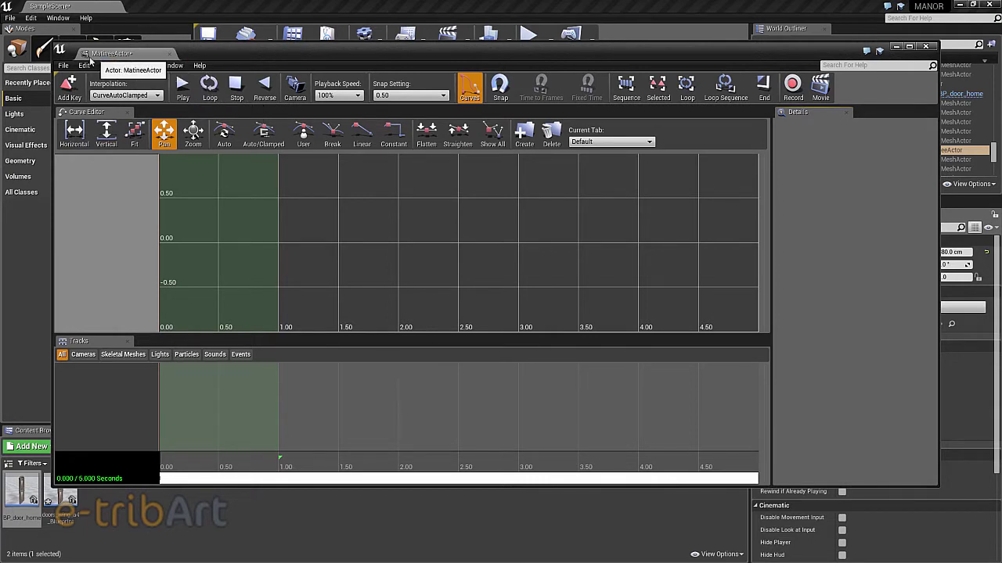
drag(246, 53, 258, 61)
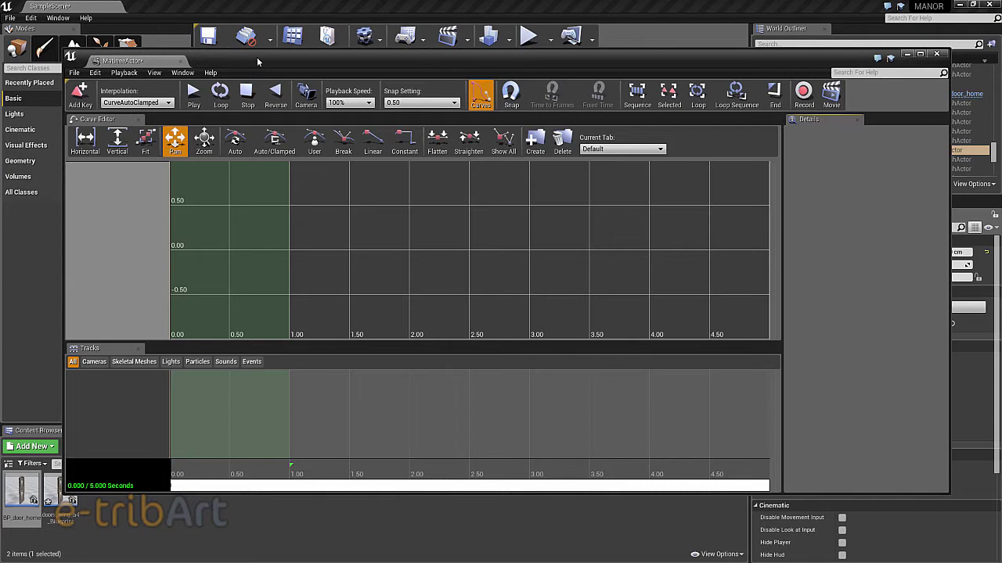
drag(234, 55, 238, 150)
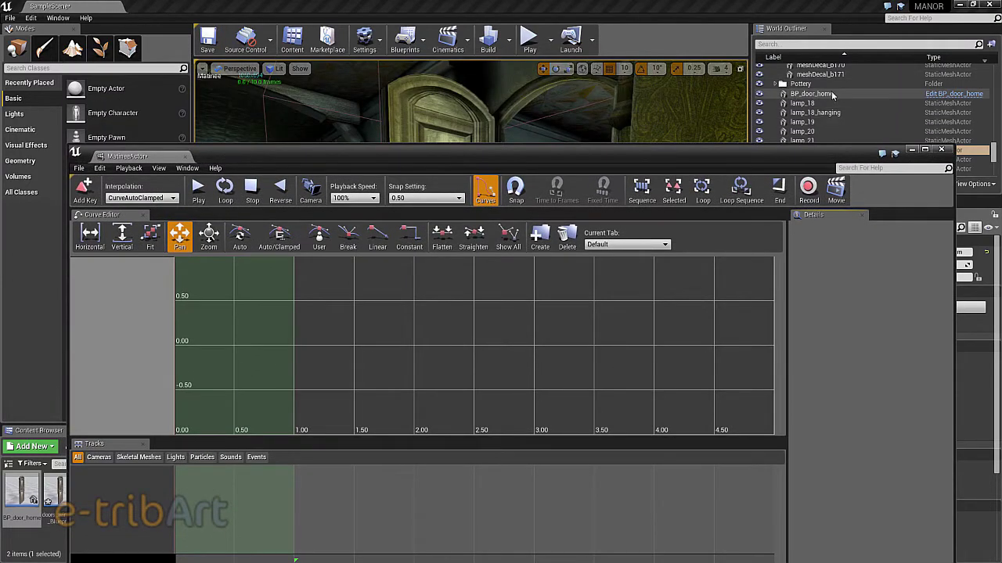
drag(651, 152, 635, 47)
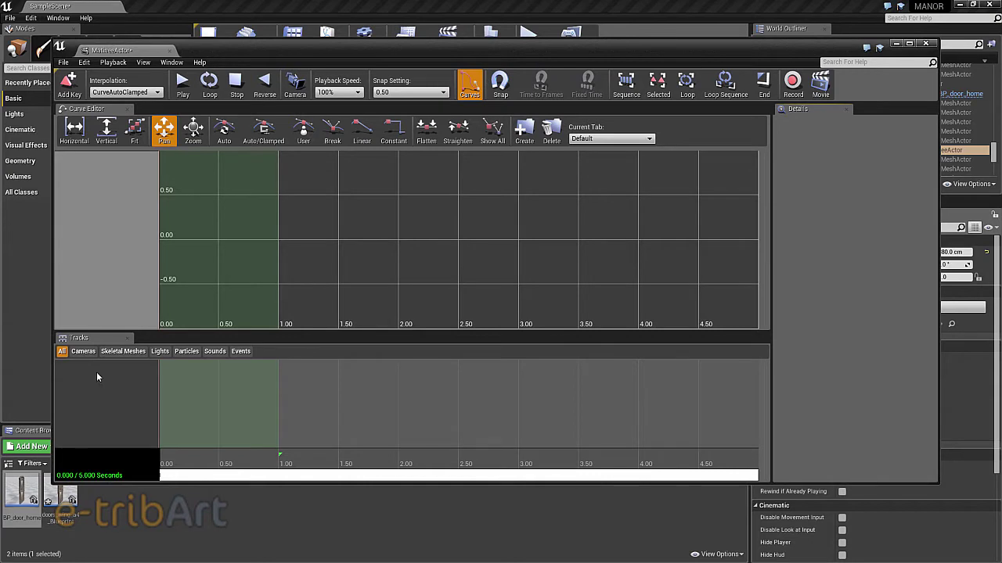
Create a new empty group in the Matinee Tracks panel and name it Porte.
right_click(97, 377)
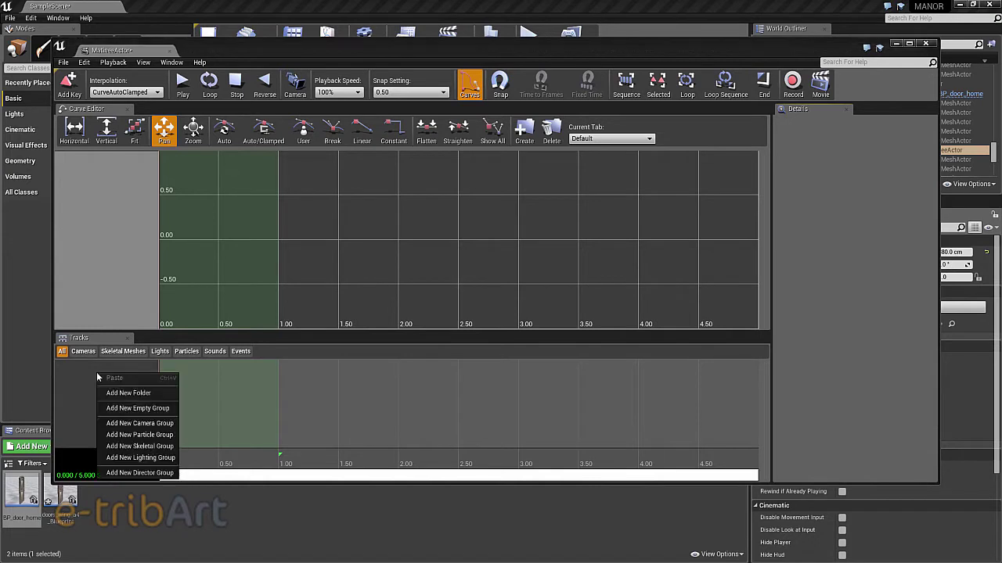
click(127, 408)
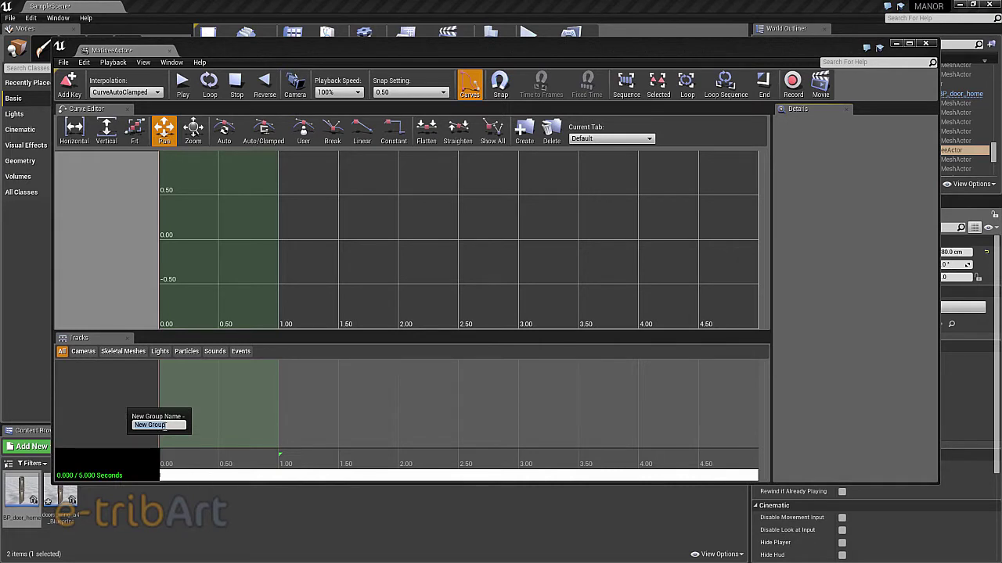
text(Ouverture)
text(_Por)
key(BackSpace)
key(BackSpace)
key(BackSpace)
key(BackSpace)
key(BackSpace)
key(BackSpace)
key(BackSpace)
key(BackSpace)
key(BackSpace)
key(Return)
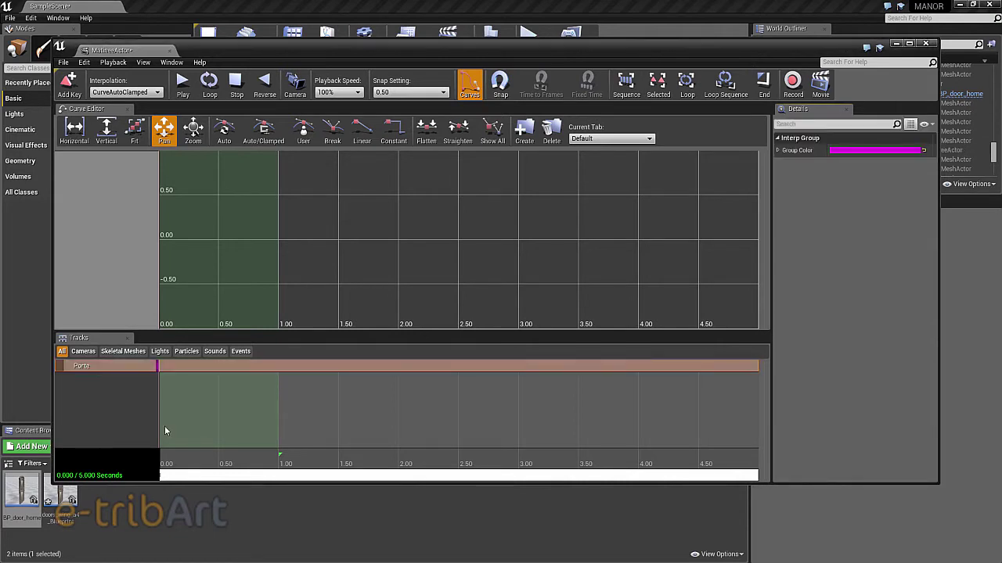
Add a new Movement track under the Porte group, with the timeline showing time zero.
right_click(91, 367)
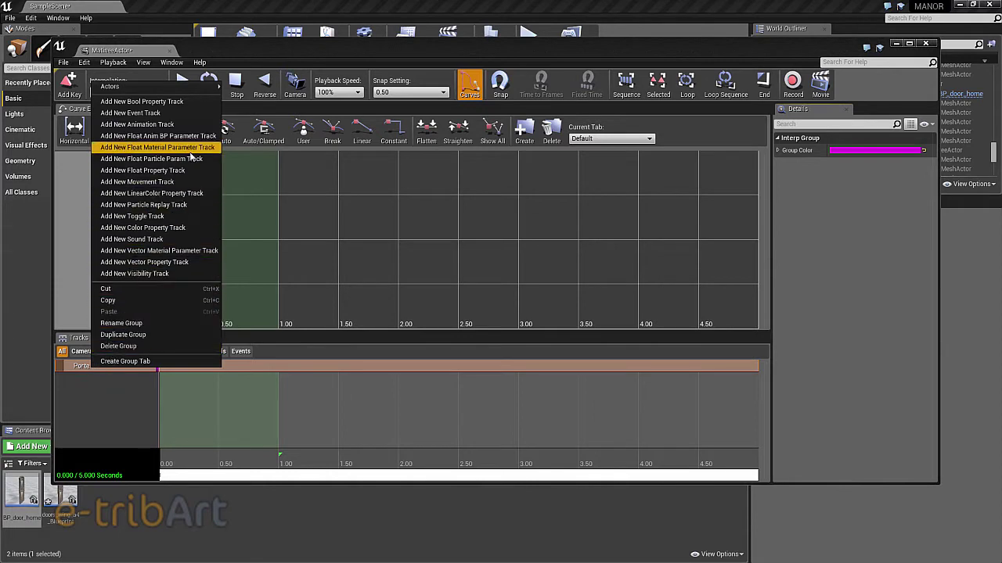
click(159, 183)
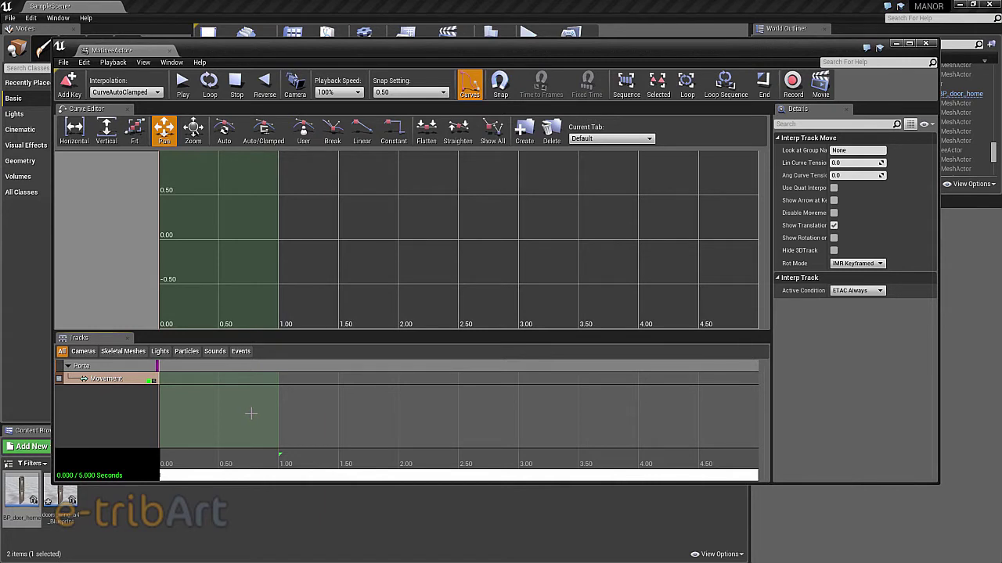
drag(250, 413, 283, 407)
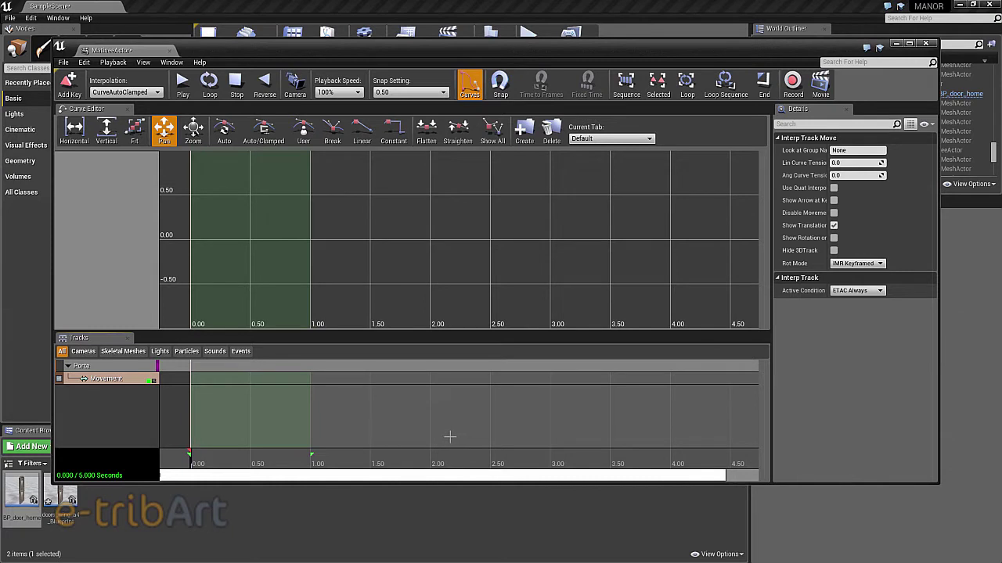
Move the Matinee sequence end from 5.00 to 2.00 seconds and check it with the time cursor.
scroll(450, 437, down, 1)
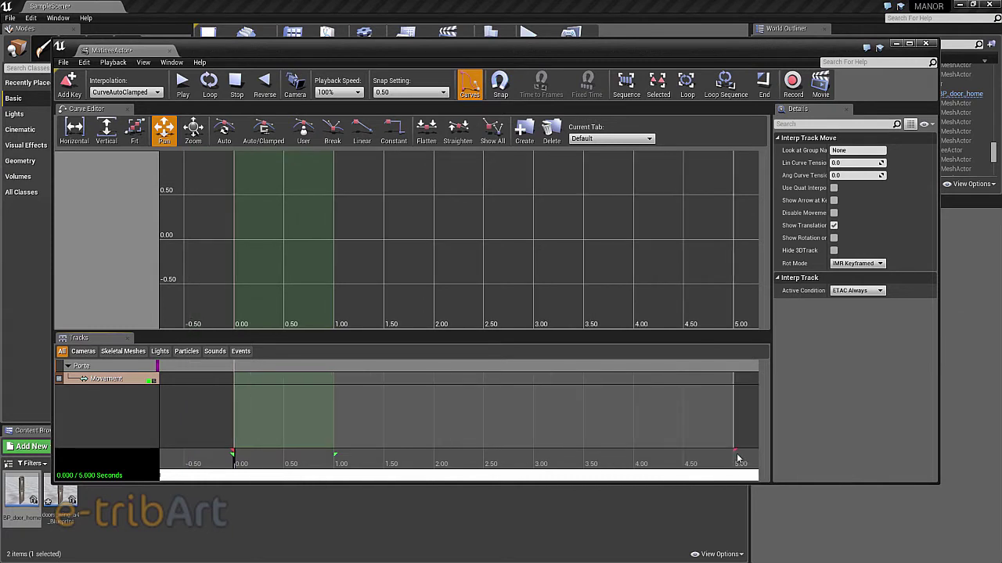
mouse_move(734, 455)
mouse_down()
mouse_move(418, 464)
mouse_move(436, 465)
mouse_up()
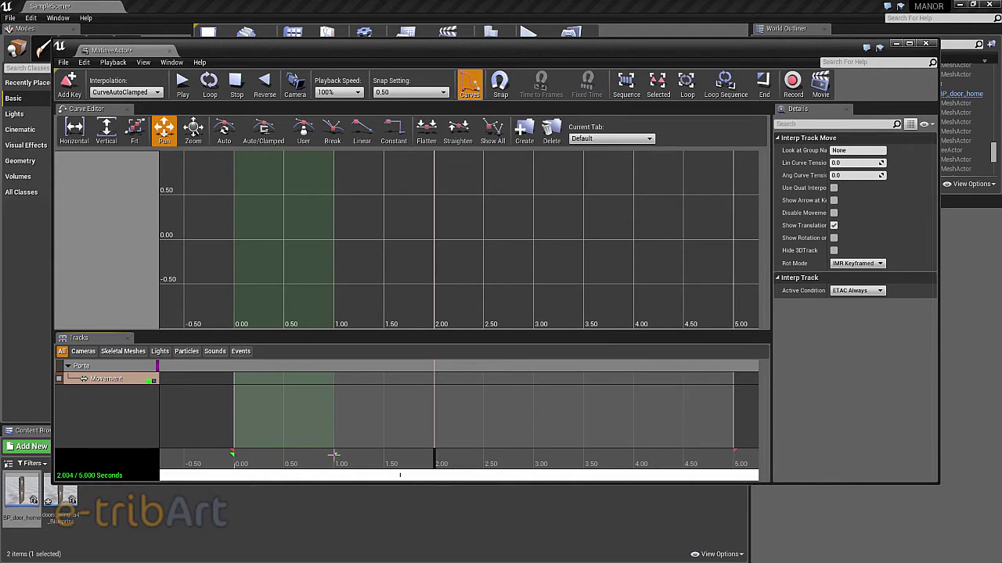
drag(335, 460, 435, 465)
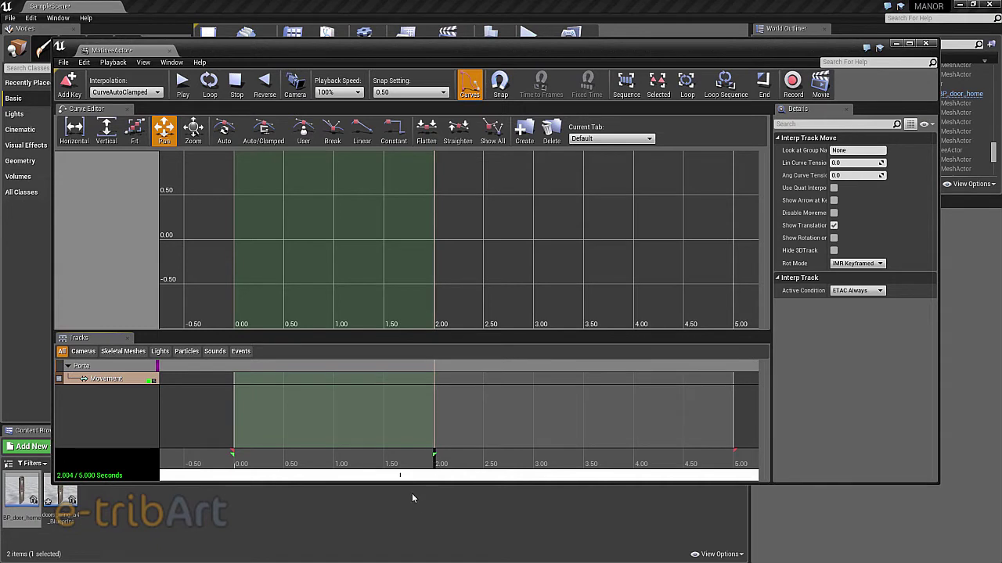
drag(434, 464, 211, 468)
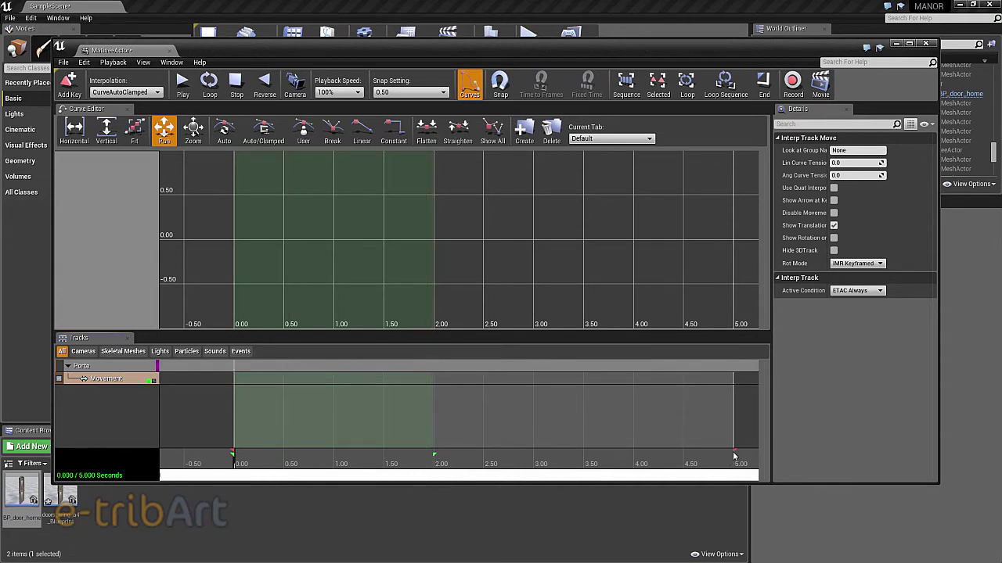
drag(732, 450, 437, 464)
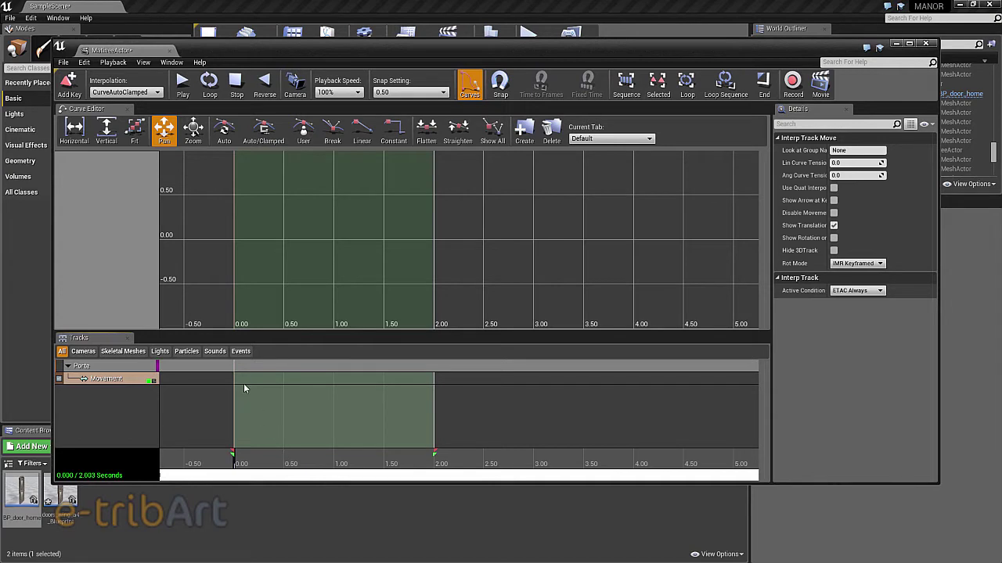
mouse_move(264, 464)
mouse_down()
mouse_move(276, 465)
mouse_move(230, 475)
mouse_up()
drag(423, 46, 450, 375)
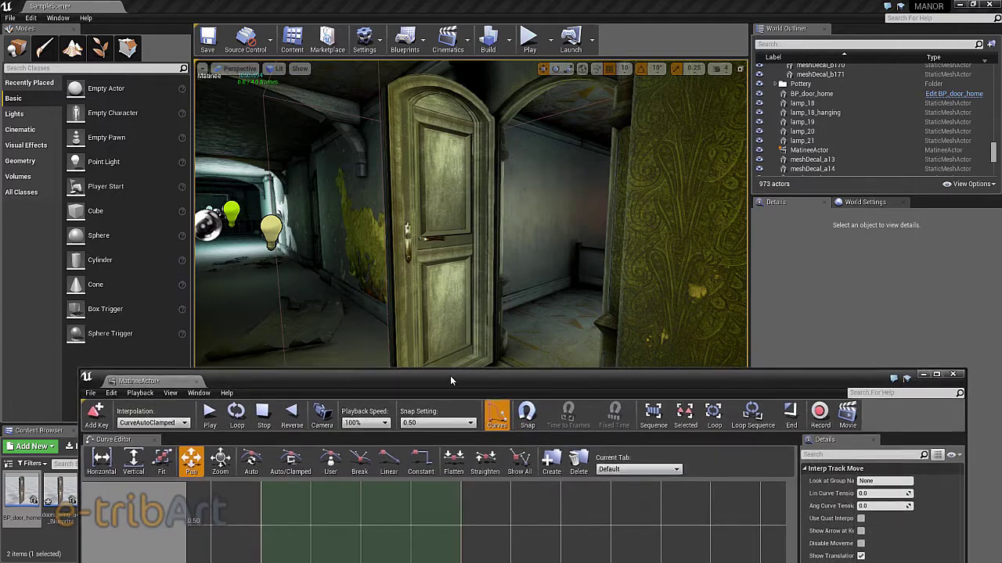
Select the BP_door_home door and set its Mobility to Movable.
click(814, 94)
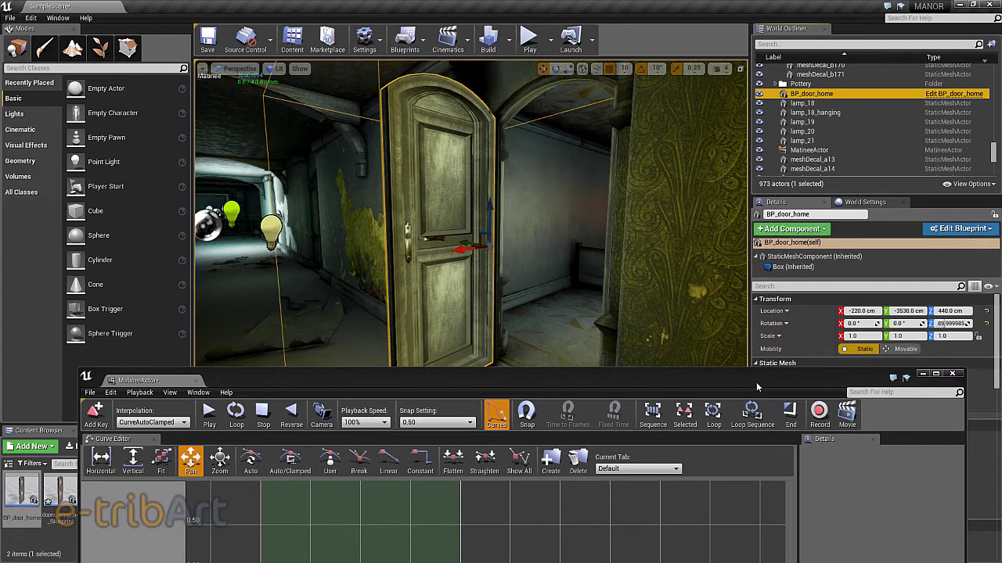
drag(756, 383, 668, 418)
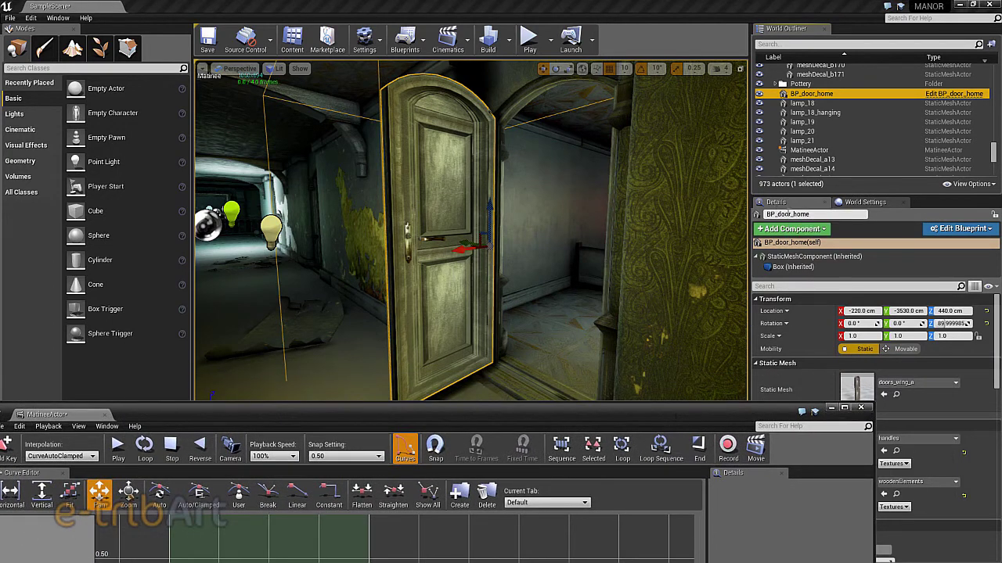
click(906, 350)
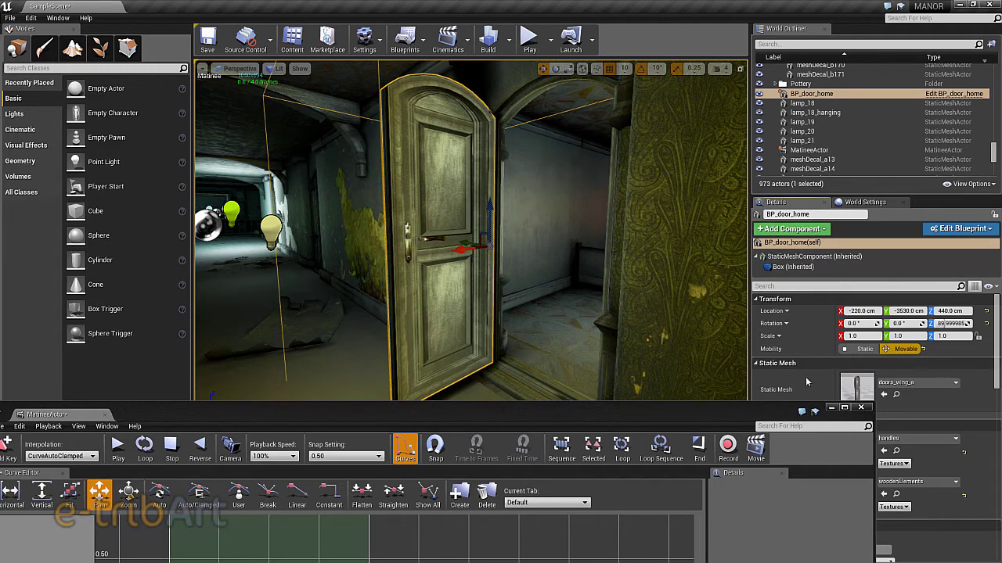
Enlarge the Matinee editor over the viewport and select the Porte Movement track.
mouse_move(615, 413)
mouse_down()
mouse_move(710, 98)
mouse_move(708, 338)
mouse_up()
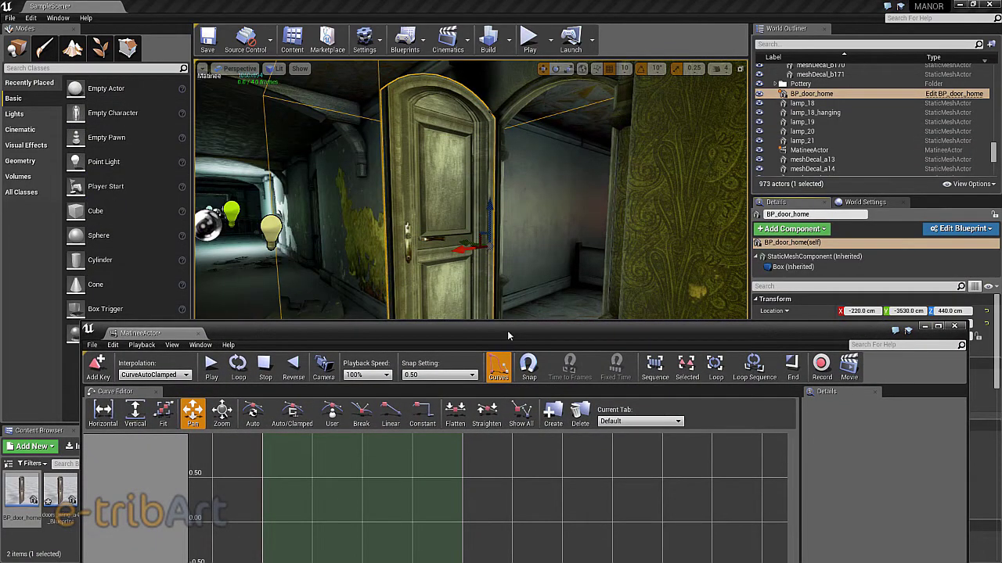
drag(508, 336, 516, 96)
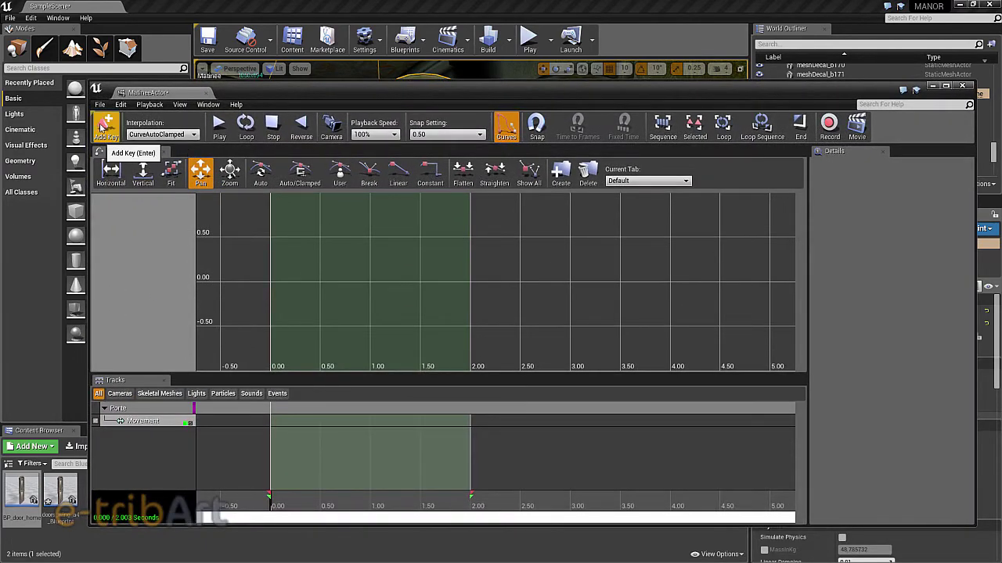
click(101, 128)
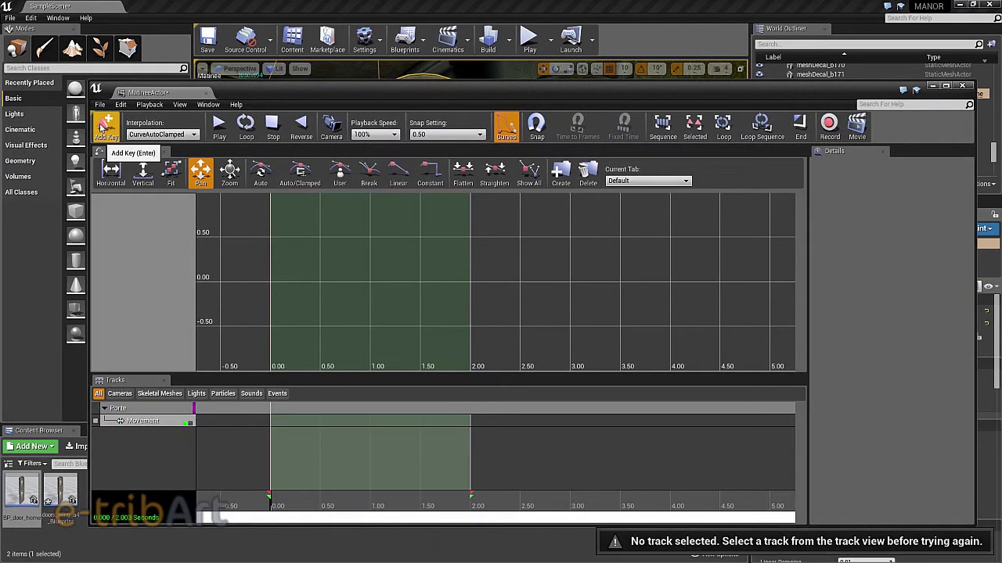
click(133, 422)
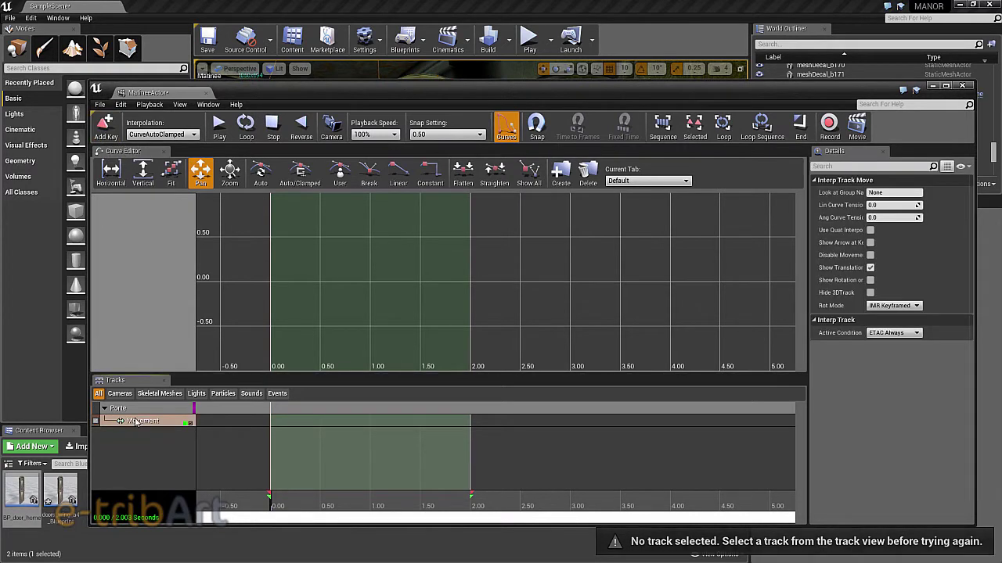
Try keying the Movement track, then dismiss the nothing-to-keyframe message.
click(106, 130)
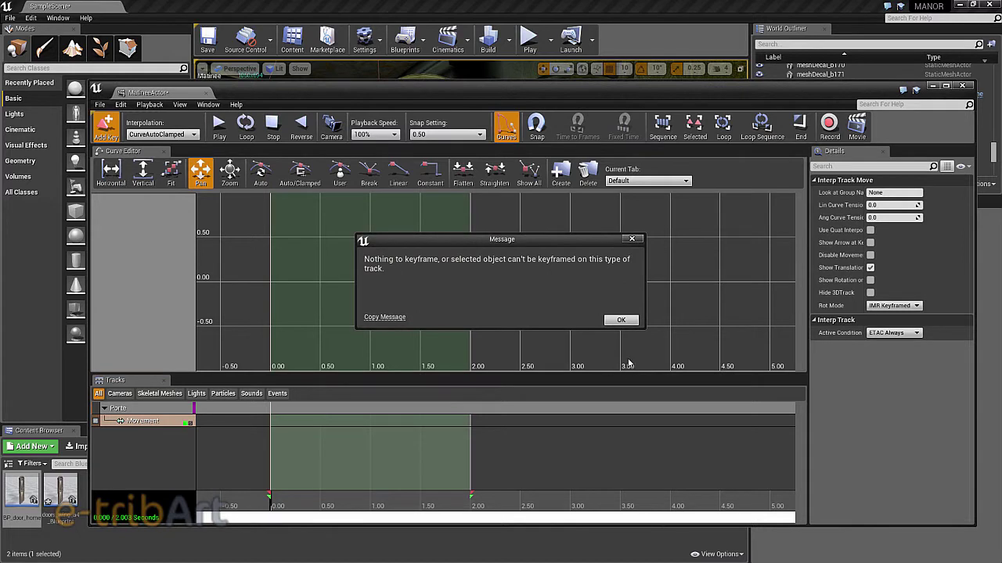
click(620, 321)
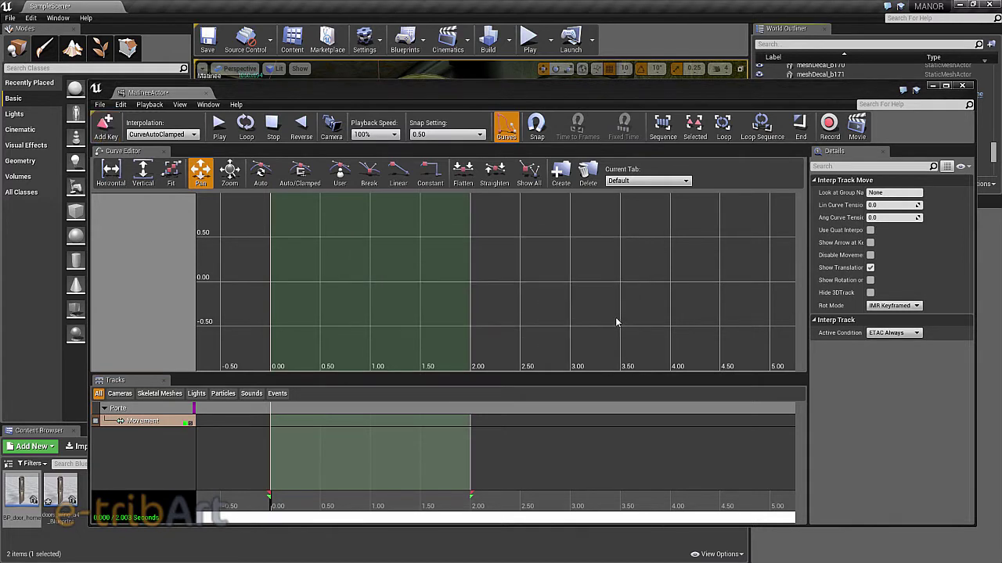
click(146, 410)
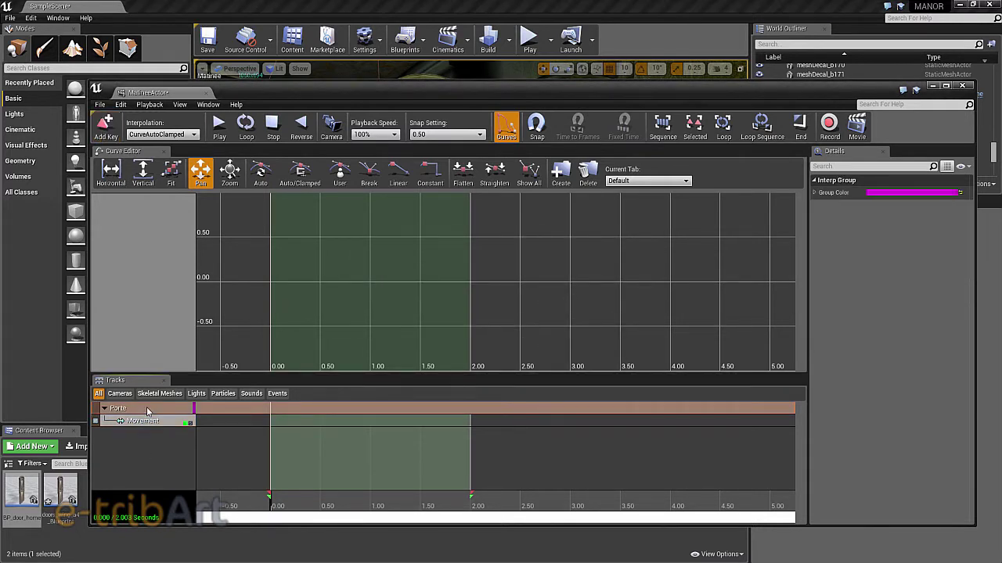
right_click(146, 410)
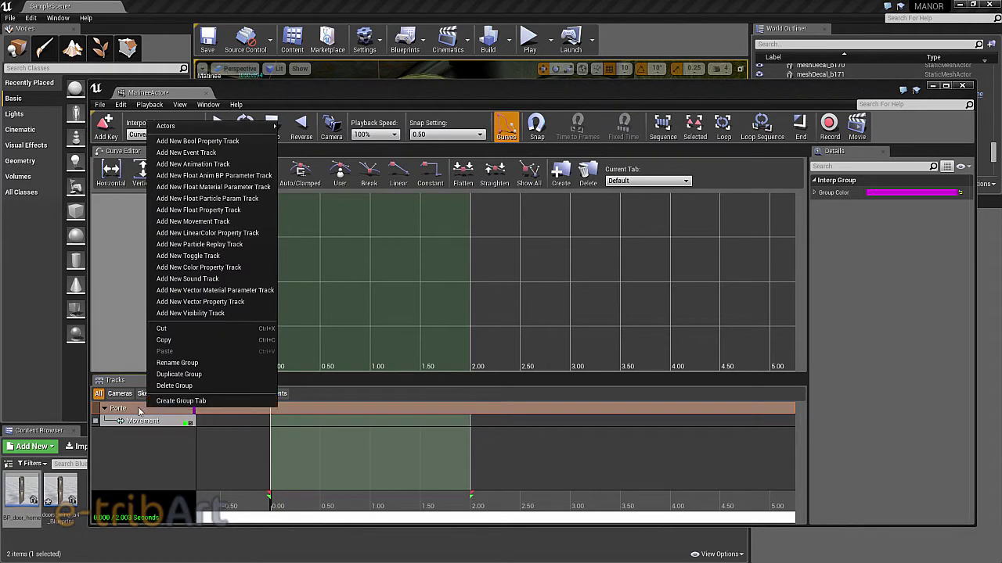
click(450, 95)
drag(450, 95, 416, 223)
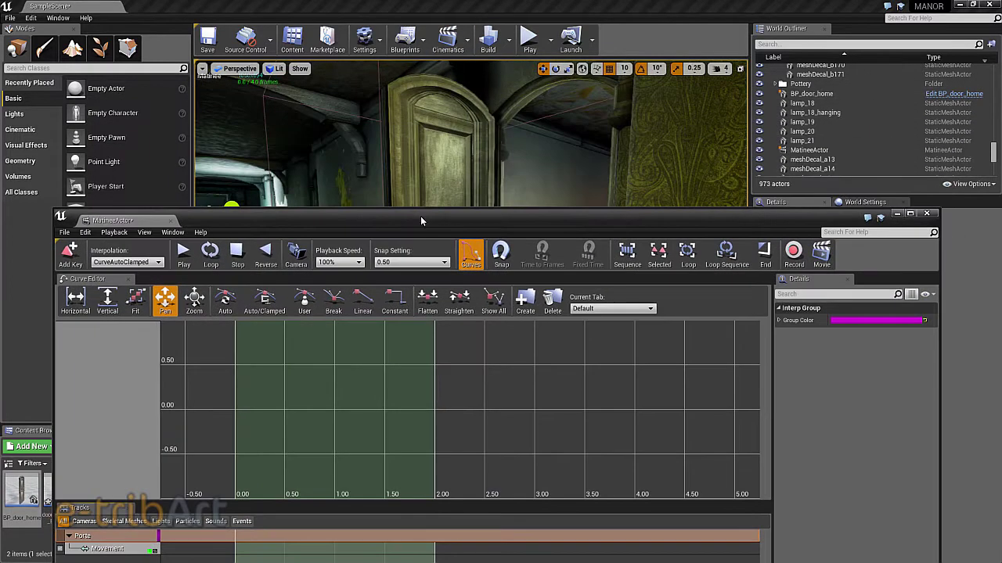
Select BP_door_home and add it to the Porte group with Actors > Add Selected Actors.
click(813, 93)
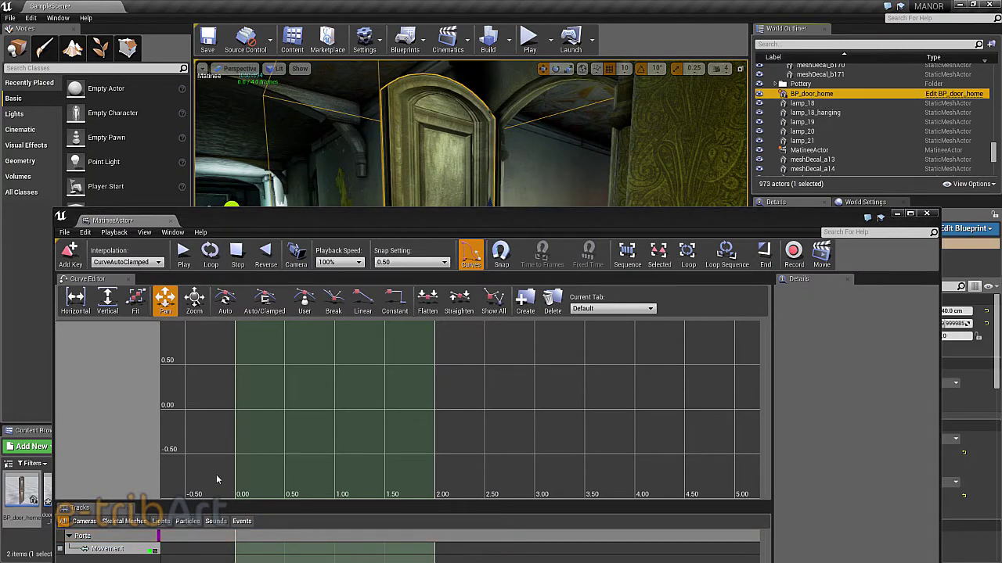
drag(242, 218, 244, 152)
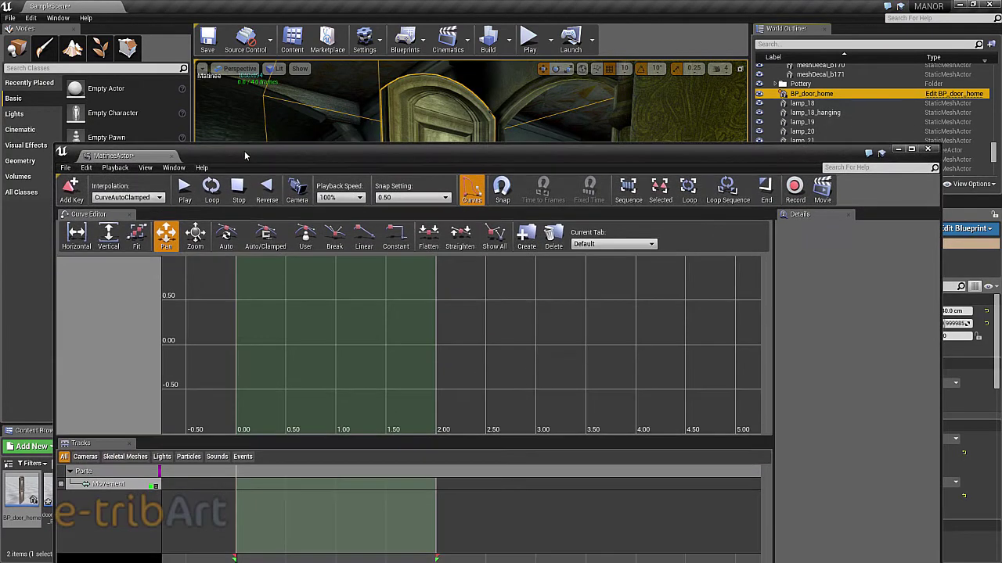
right_click(123, 474)
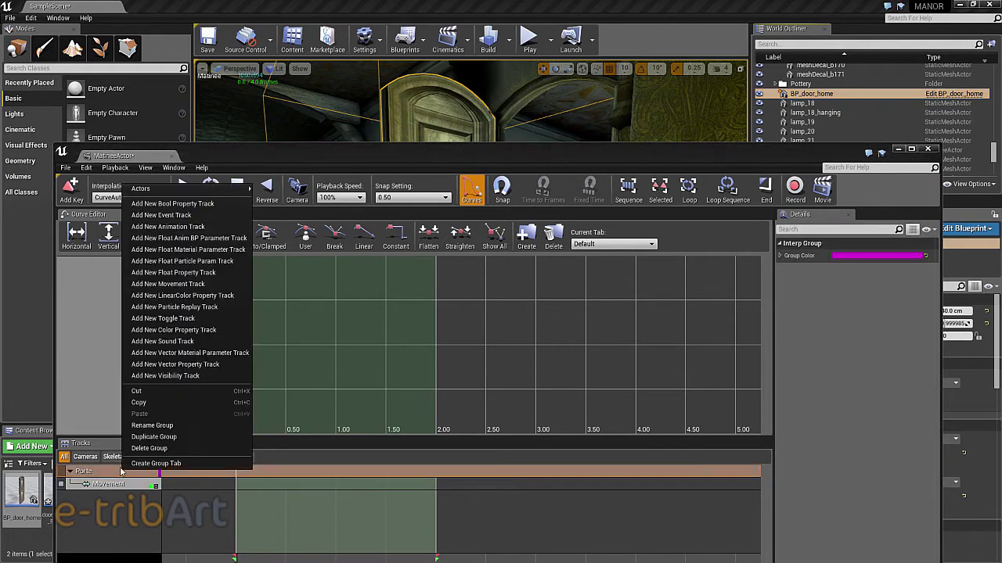
mouse_move(194, 193)
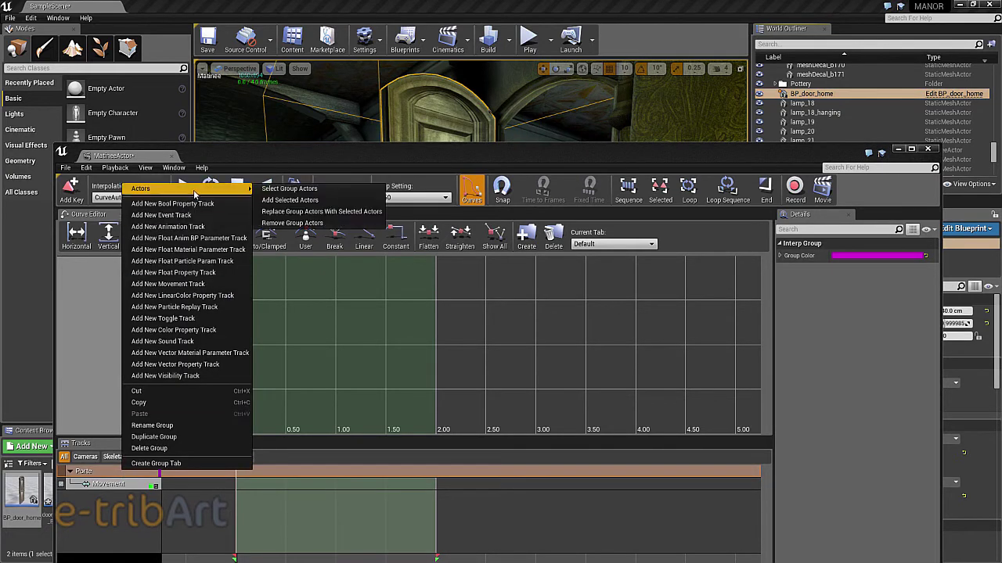
click(296, 202)
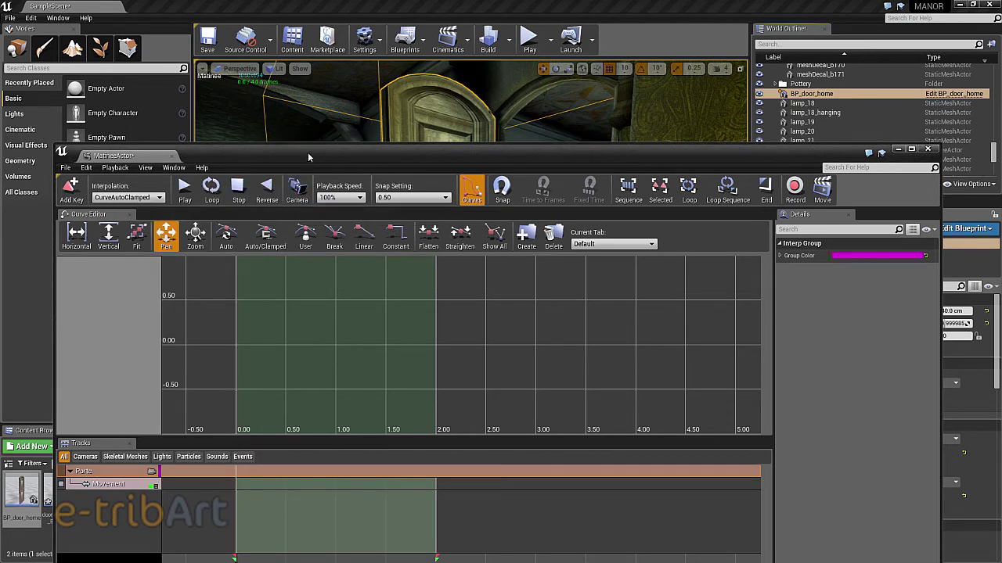
drag(305, 164, 302, 128)
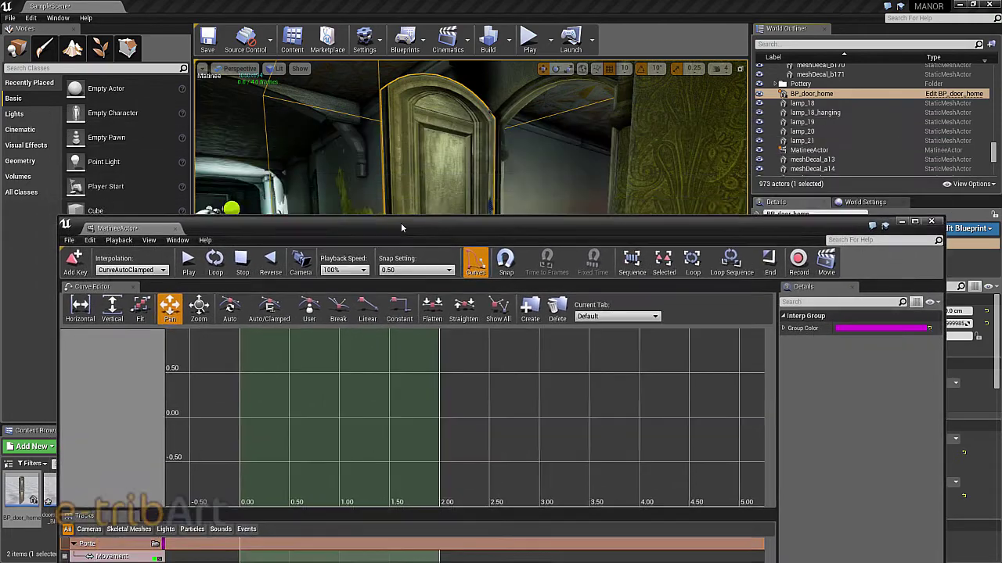
Add the first Movement key at 0.00 s, then move the playhead to 2.00 s.
drag(393, 118, 411, 143)
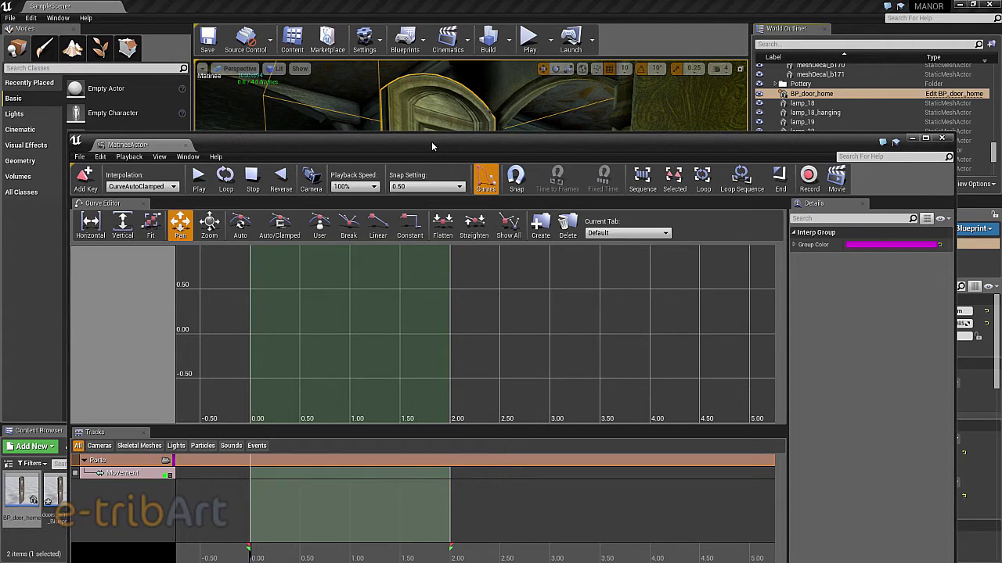
click(87, 181)
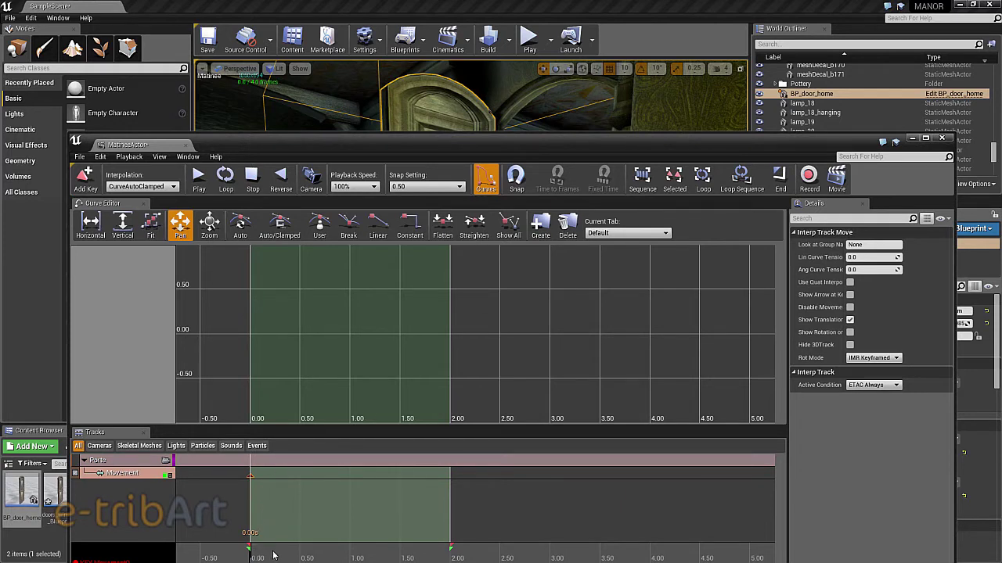
drag(273, 555, 452, 557)
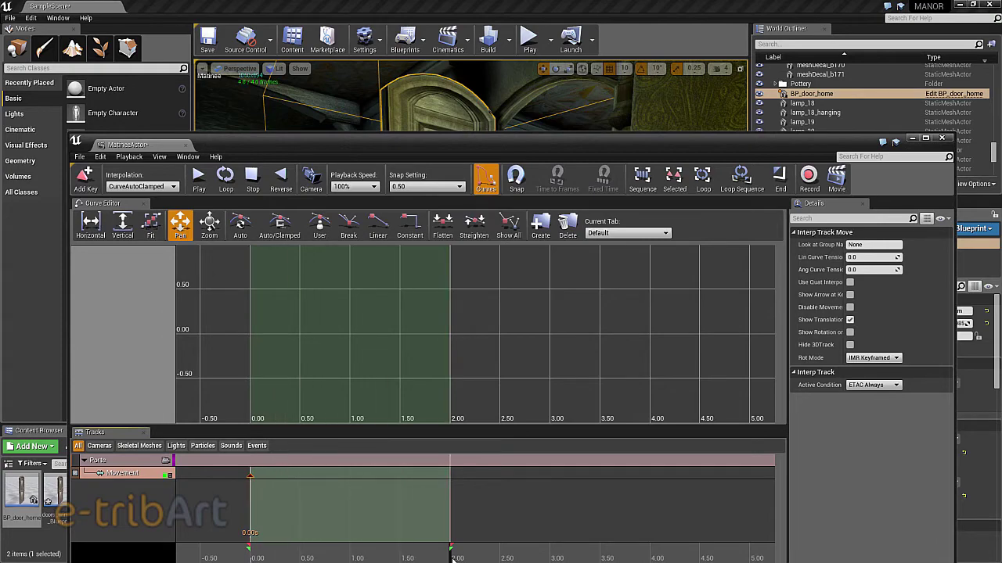
drag(478, 145, 454, 450)
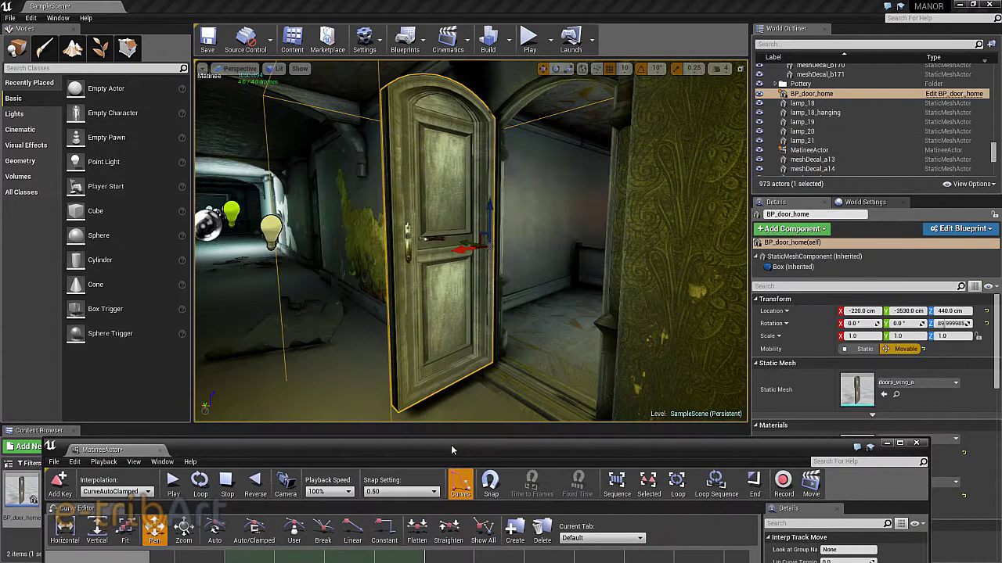
Set the door's Rotation Z to 0 and add a Movement key at 2.00 s.
click(950, 324)
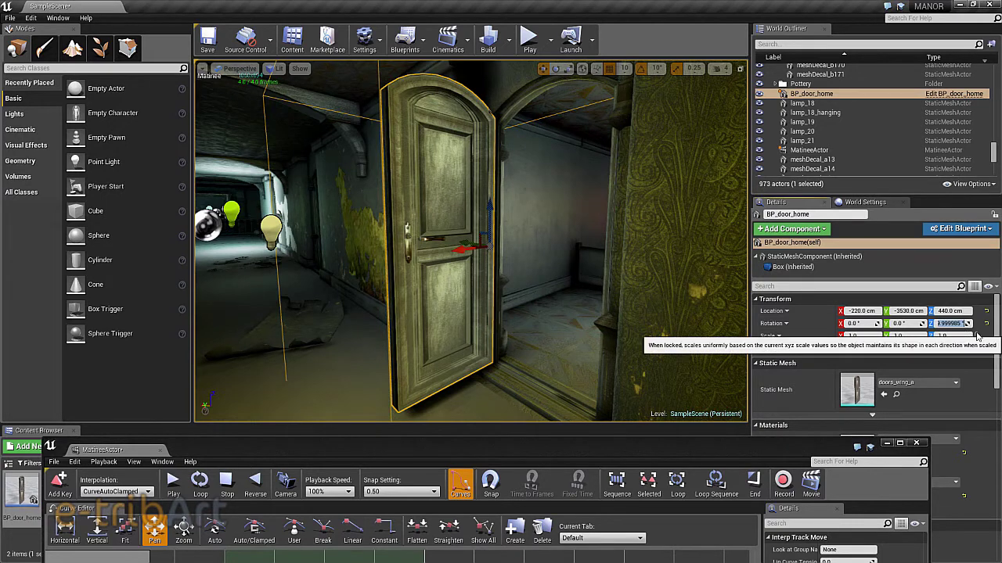
text(0)
key(Return)
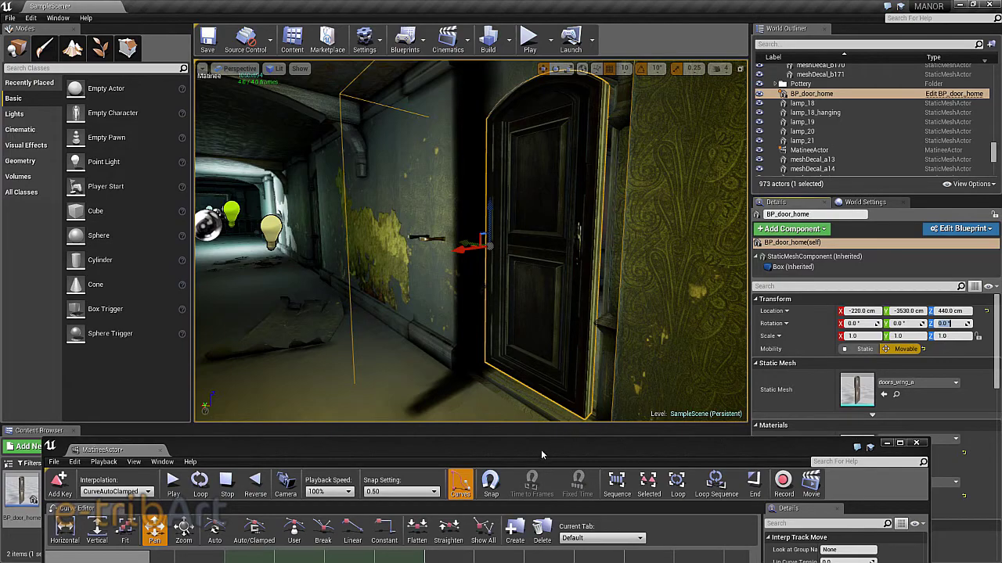
drag(541, 446, 531, 88)
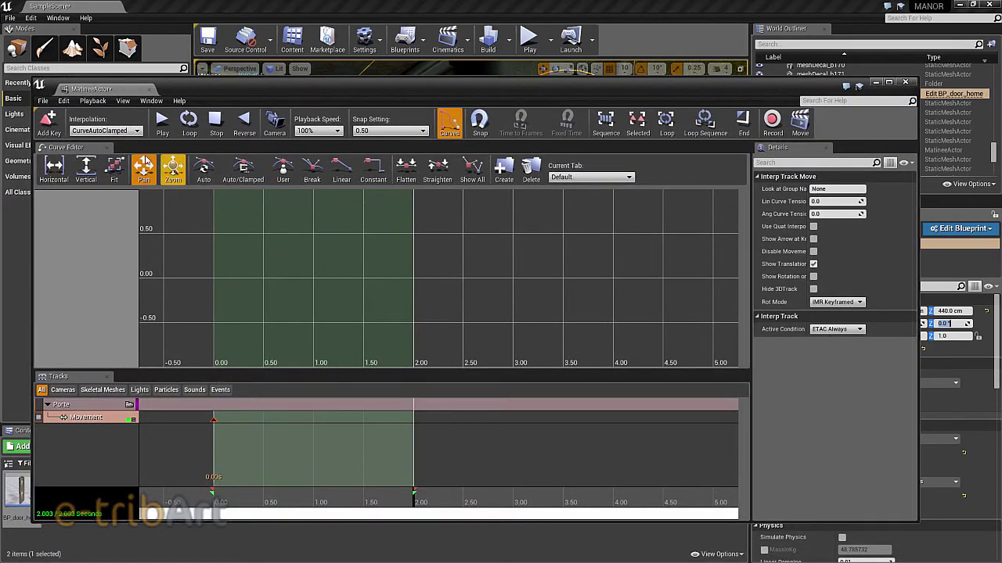
click(145, 165)
click(48, 119)
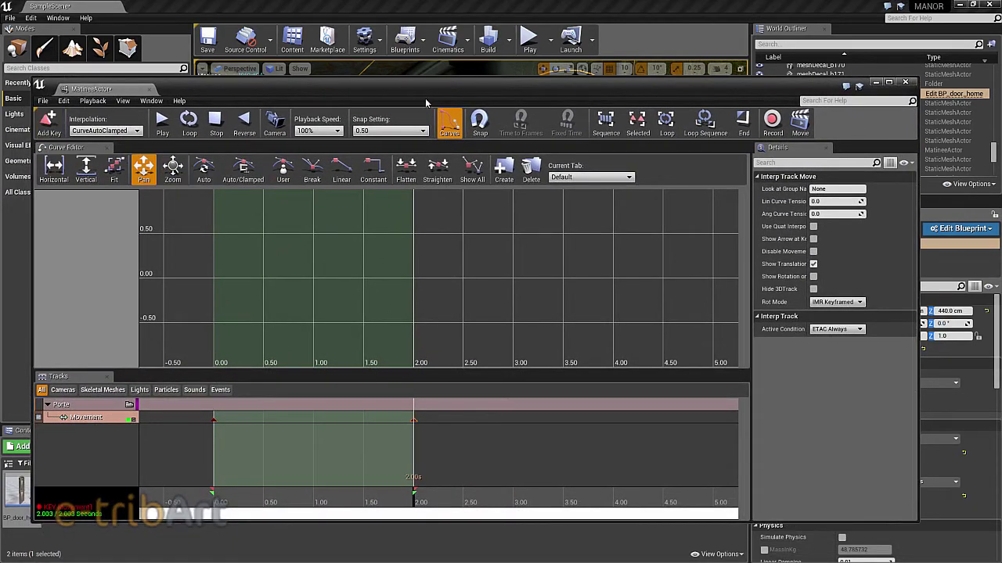
Scrub the Matinee timeline to preview the door swinging open in the viewport.
mouse_move(417, 83)
mouse_down()
mouse_move(537, 146)
mouse_move(999, 47)
mouse_up()
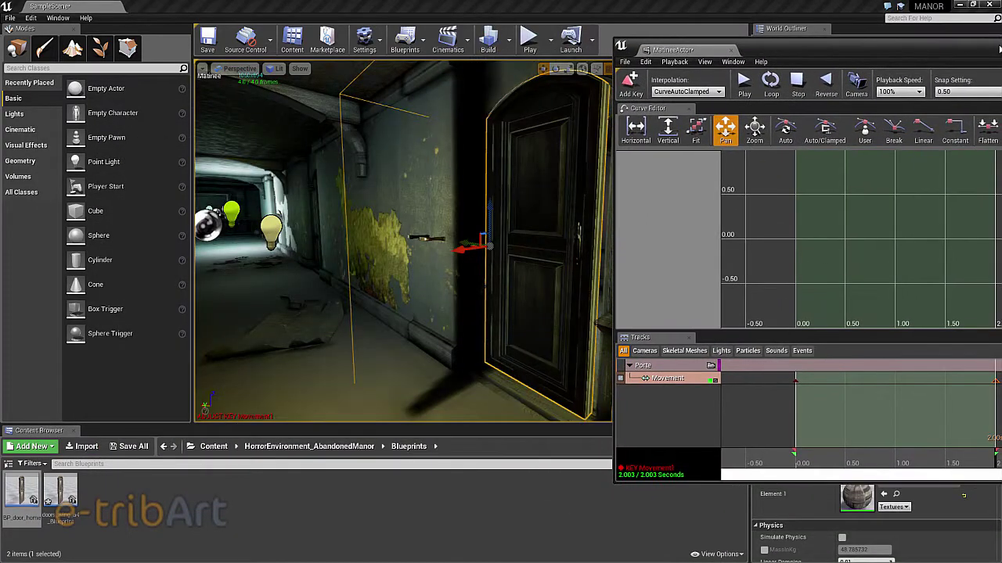
drag(933, 51, 938, 47)
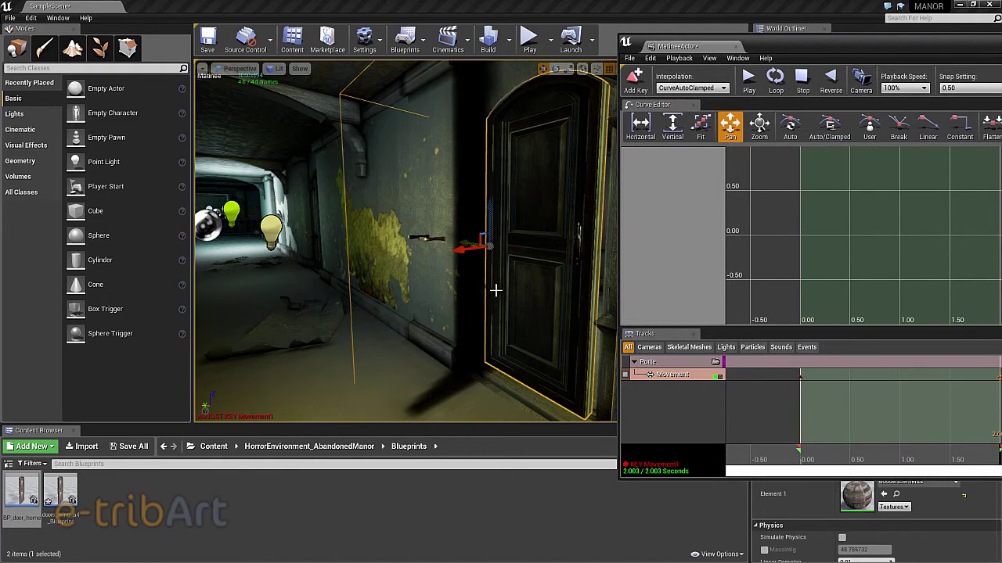
mouse_move(498, 287)
right_down()
mouse_move(564, 287)
mouse_move(540, 290)
right_up()
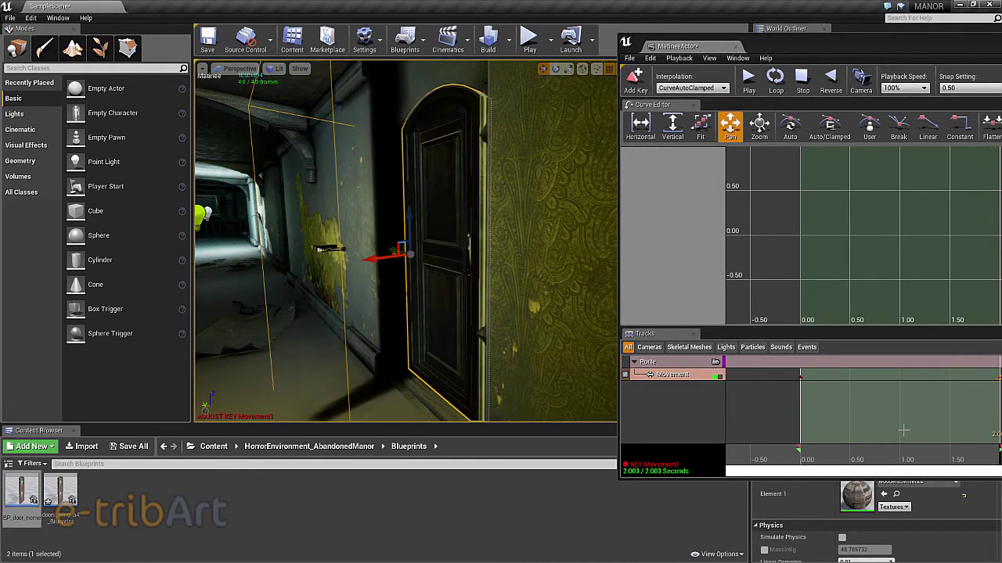
drag(921, 456, 803, 472)
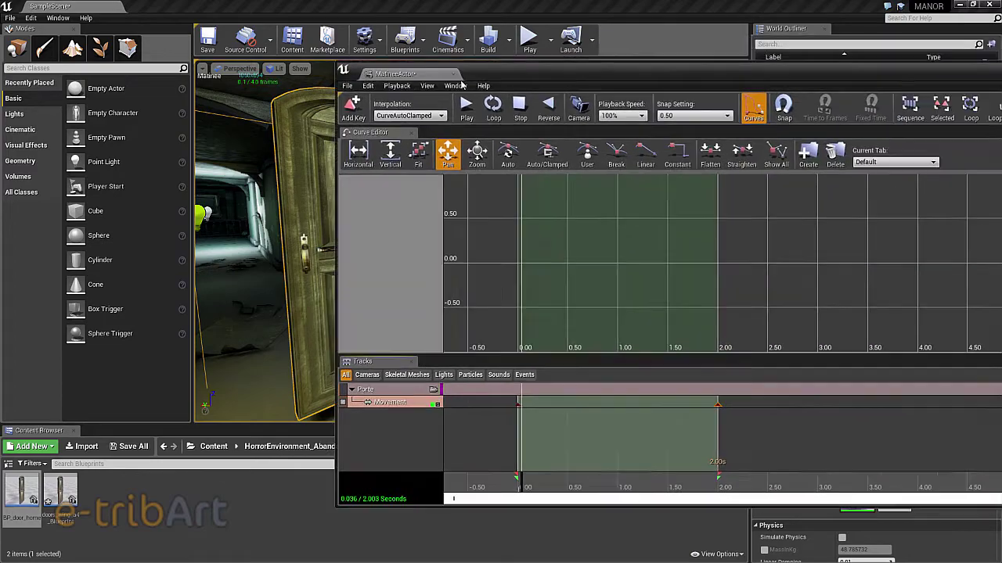
drag(804, 49, 270, 65)
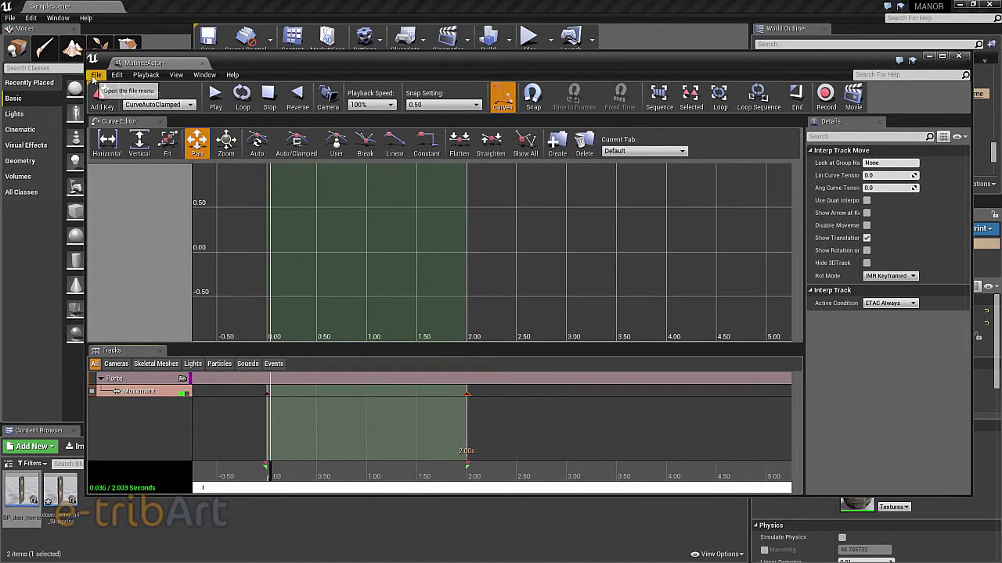
Save all changes to the level and agree to close Matinee.
click(95, 76)
click(112, 192)
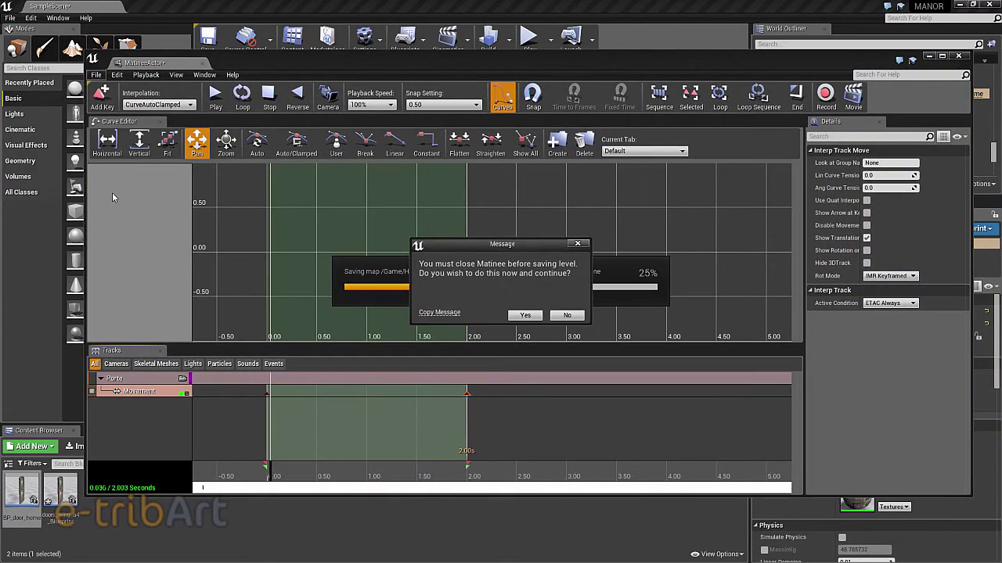
click(524, 316)
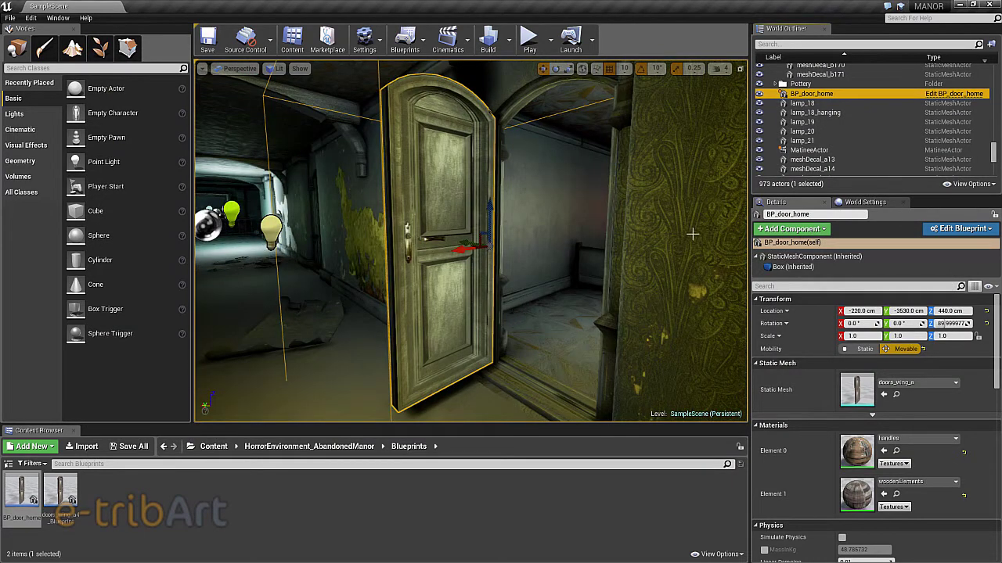
Rename MatineeActor to Animation_porte_H in the World Outliner, then reselect BP_door_home.
click(809, 150)
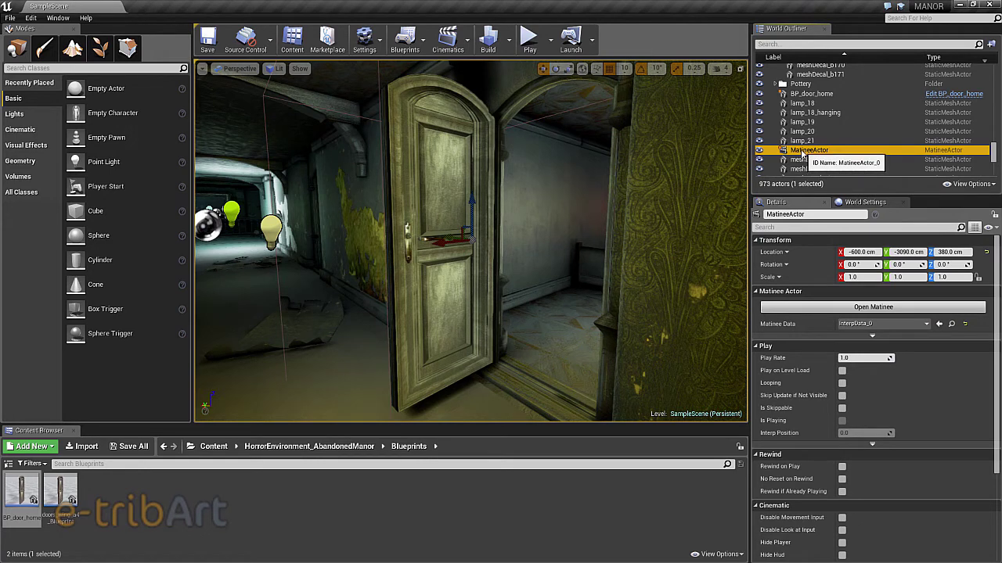
click(802, 153)
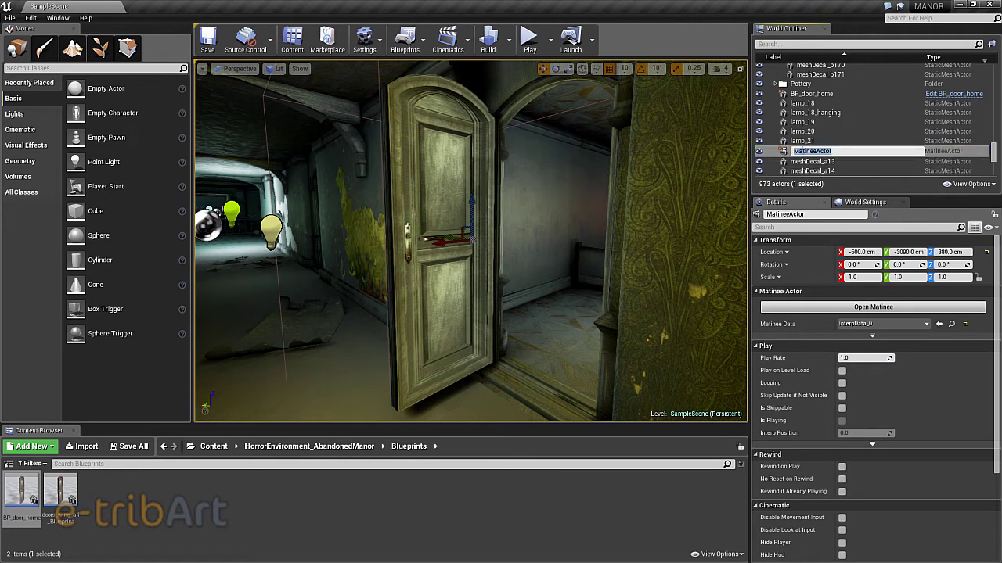
text(Anim)
key(Return)
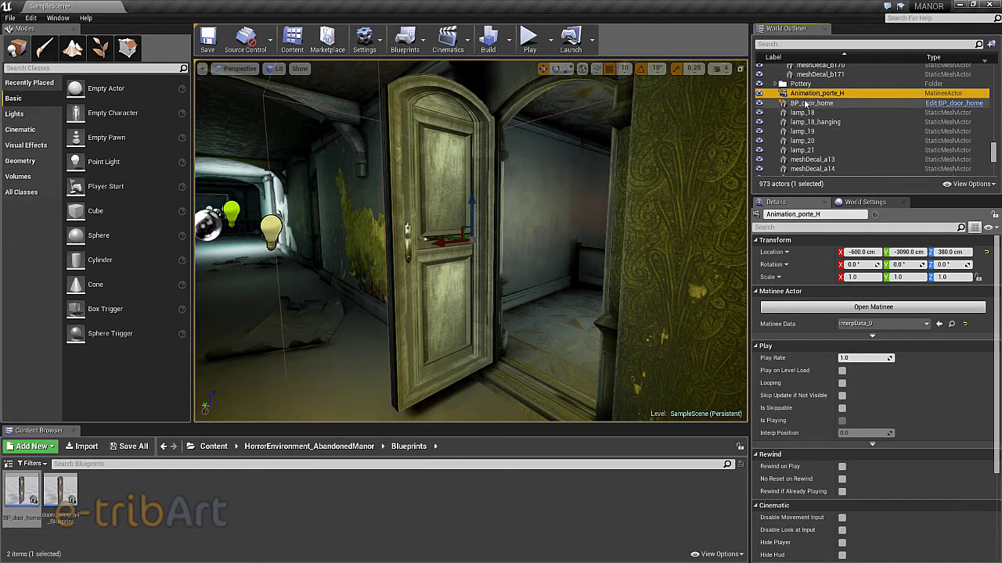
click(801, 104)
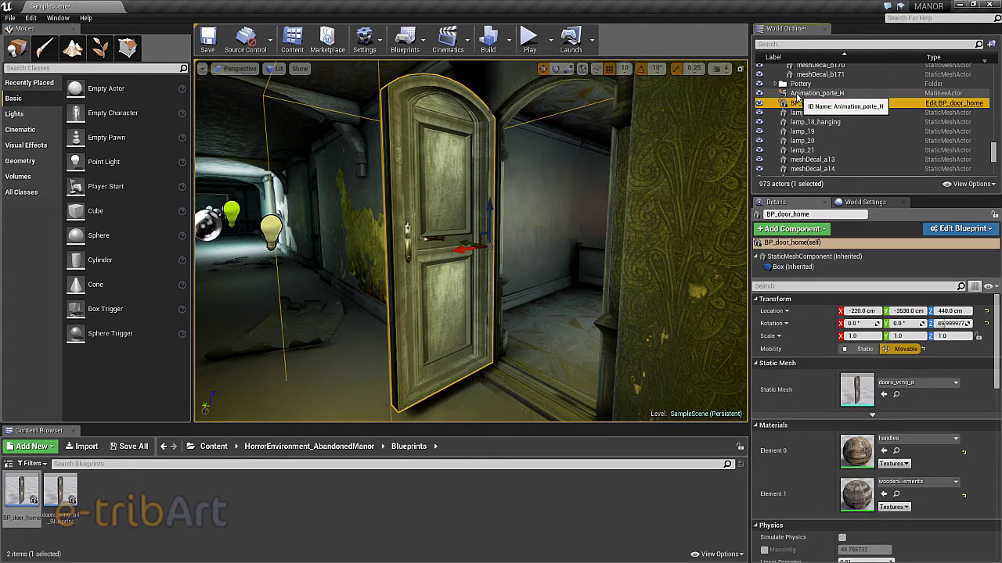
click(798, 94)
click(798, 103)
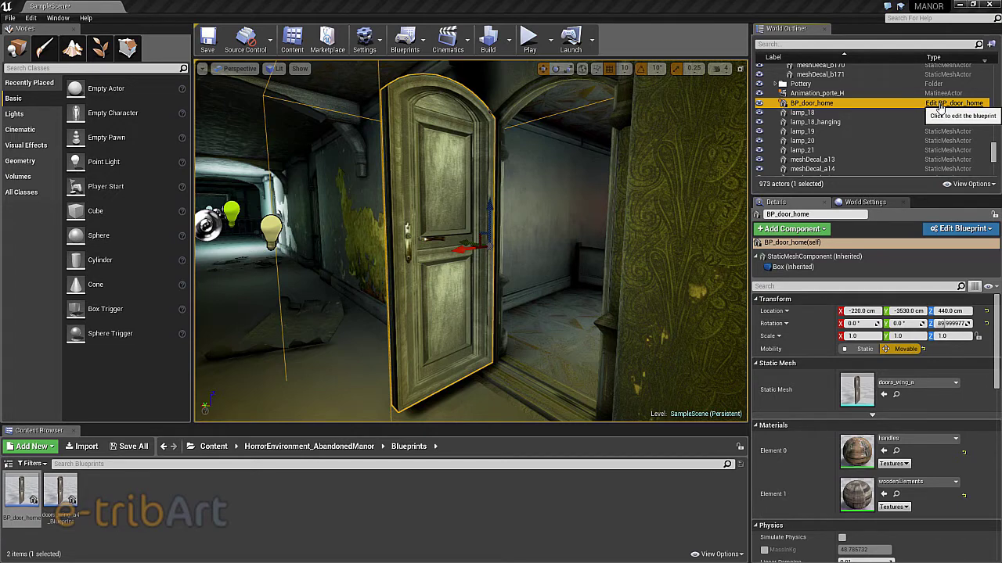
Open BP_door_home for editing and frame the BeginPlay, ActorBeginOverlap and Tick events in the Event Graph.
click(940, 107)
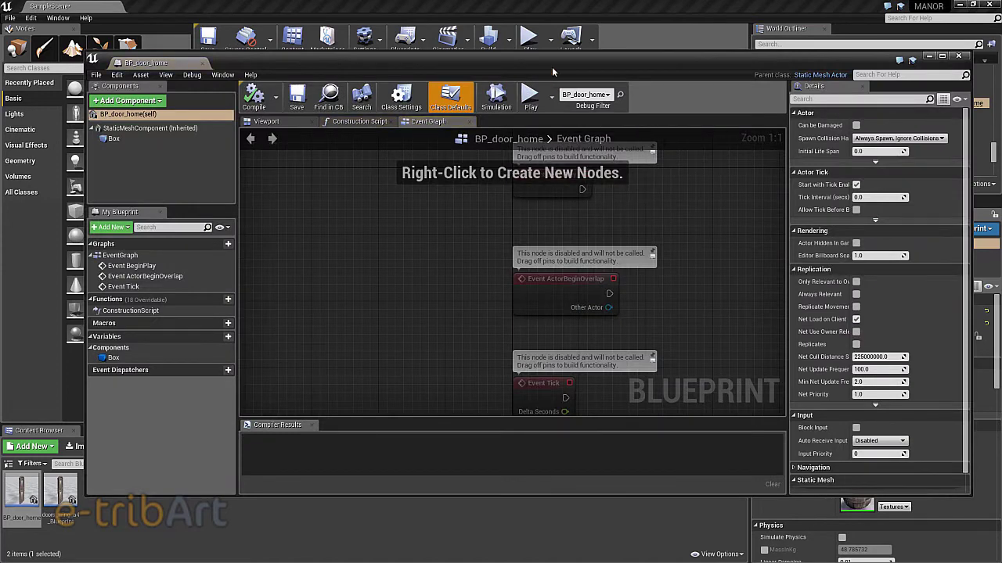
drag(552, 67, 510, 49)
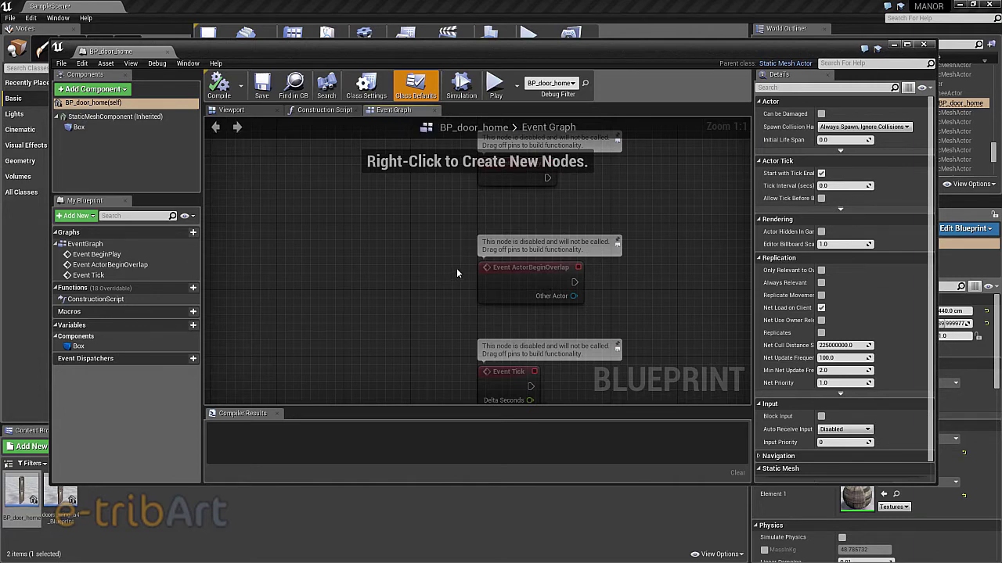
right_drag(448, 257, 324, 250)
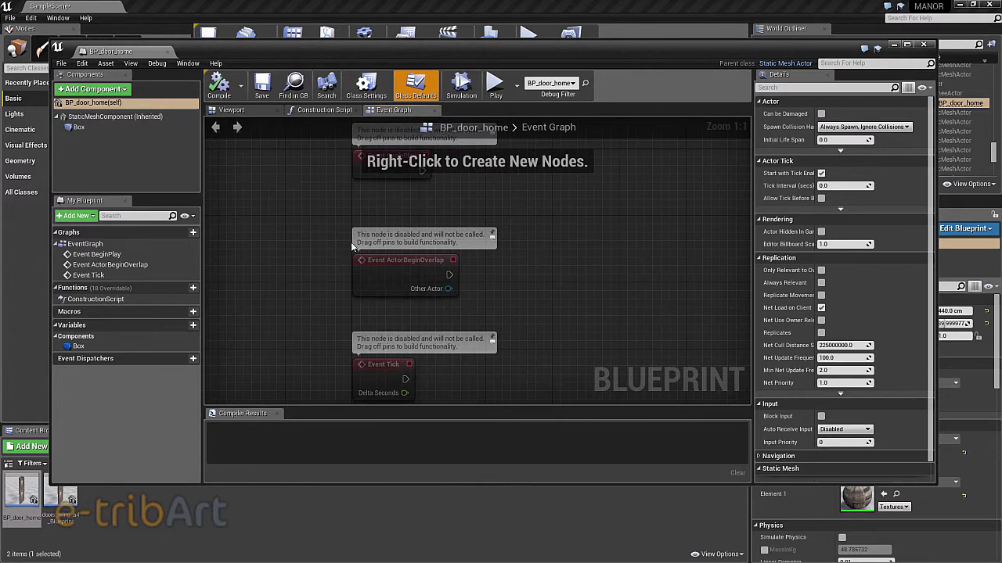
mouse_move(385, 206)
right_down()
mouse_move(312, 153)
mouse_move(244, 234)
right_up()
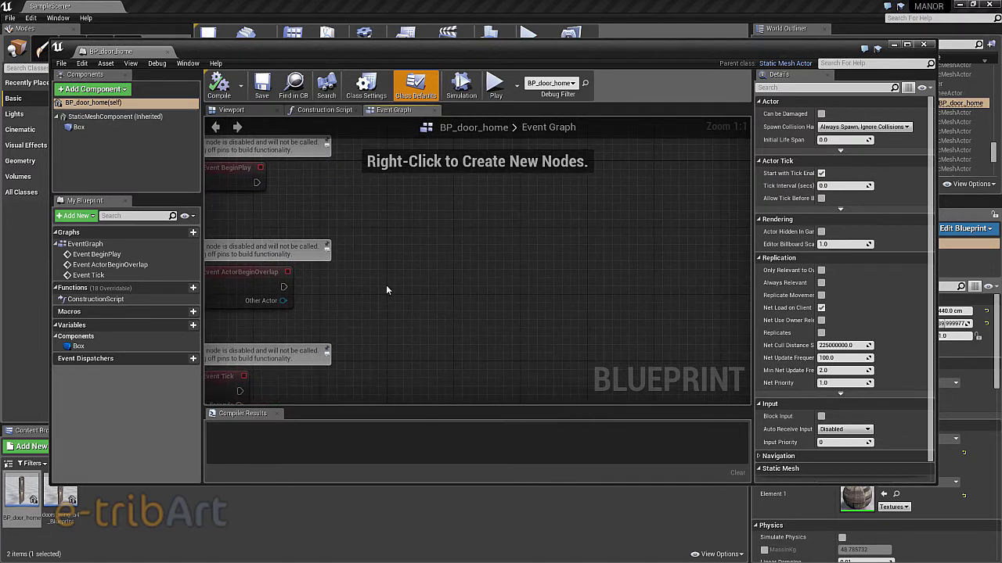
scroll(421, 276, down, 3)
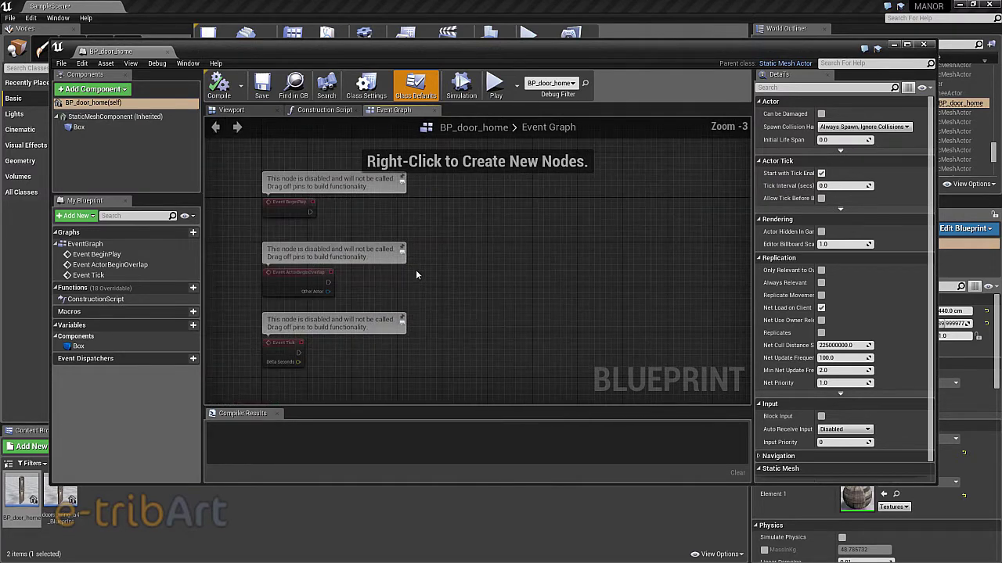
scroll(416, 273, up, 2)
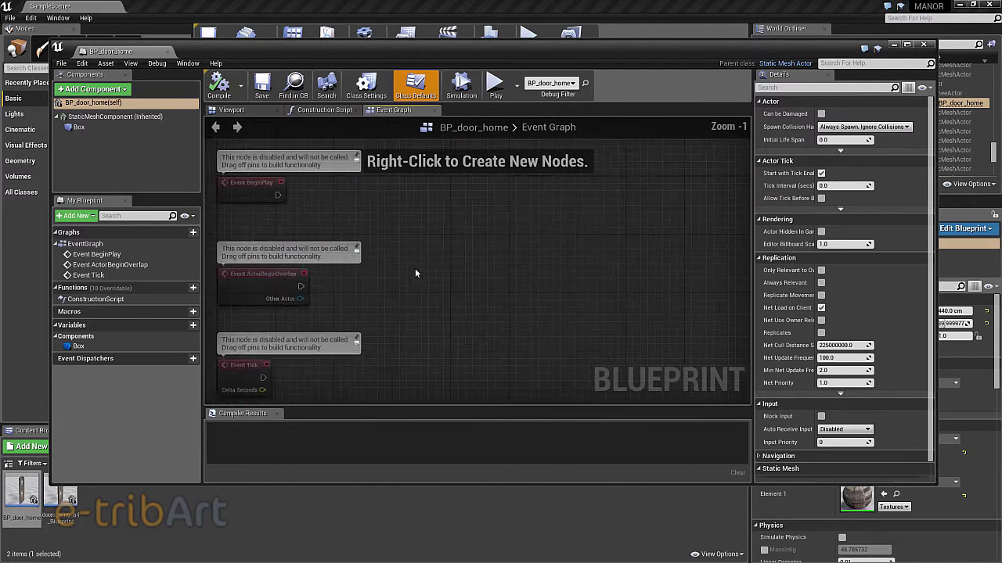
scroll(415, 273, up, 1)
scroll(415, 273, up, 1)
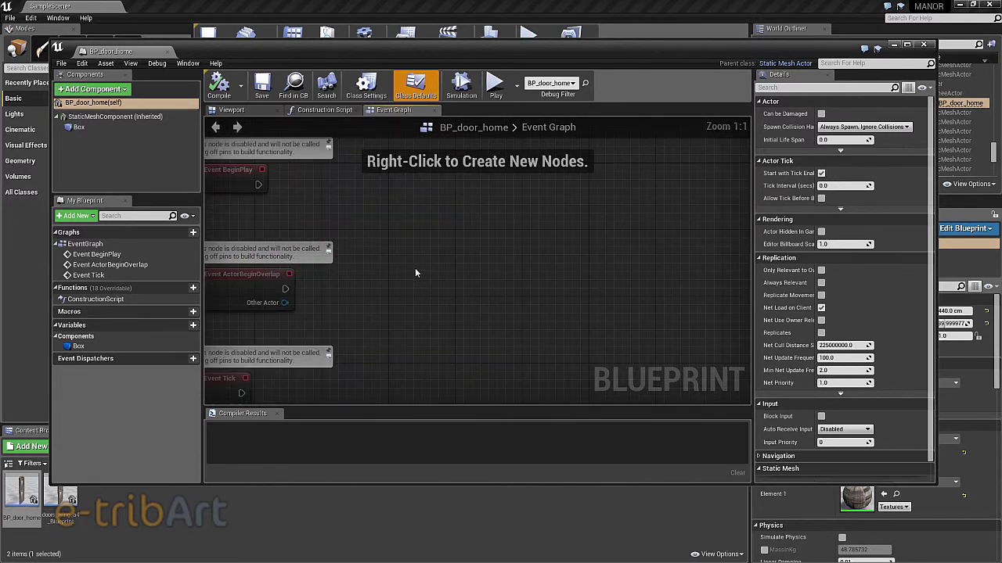
scroll(415, 272, down, 1)
scroll(414, 271, up, 1)
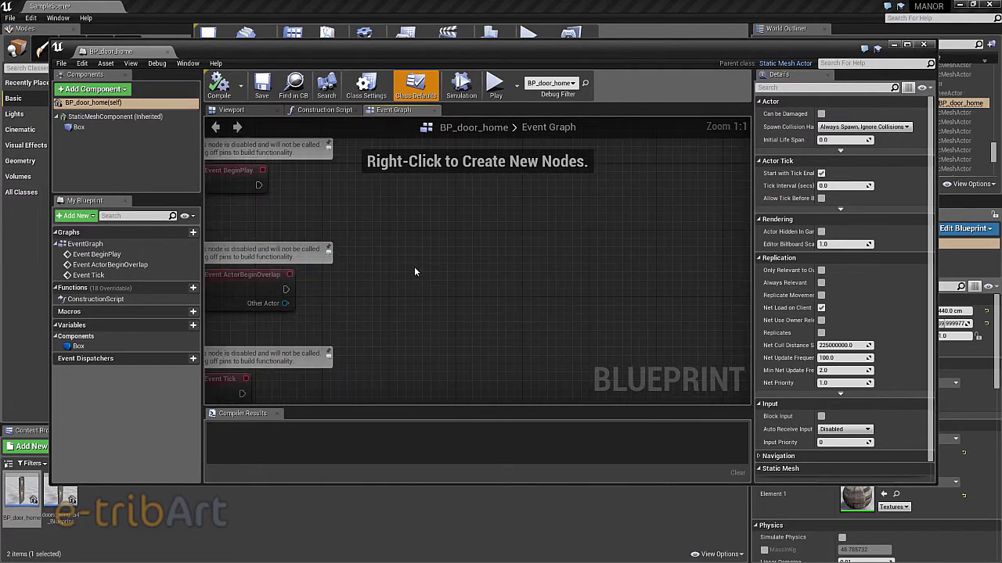
scroll(415, 271, down, 1)
scroll(415, 270, up, 1)
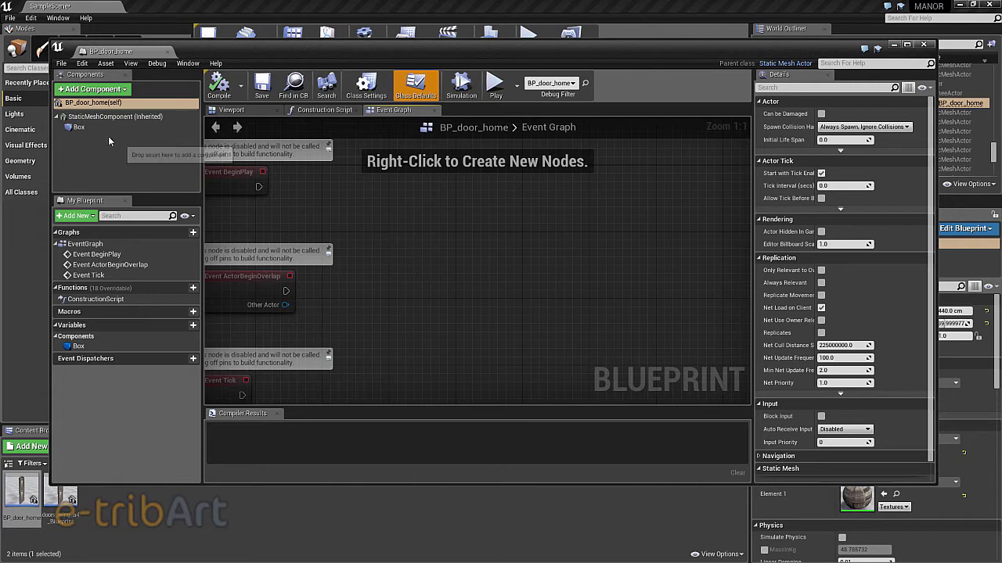
Select the Box collision component and inspect the door and box in the Viewport.
click(94, 117)
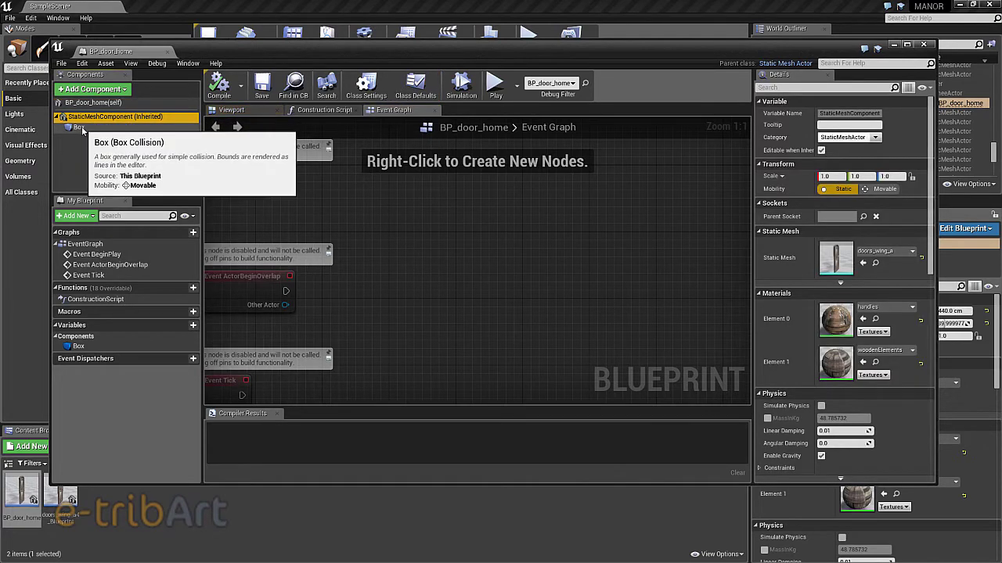
click(83, 129)
click(227, 110)
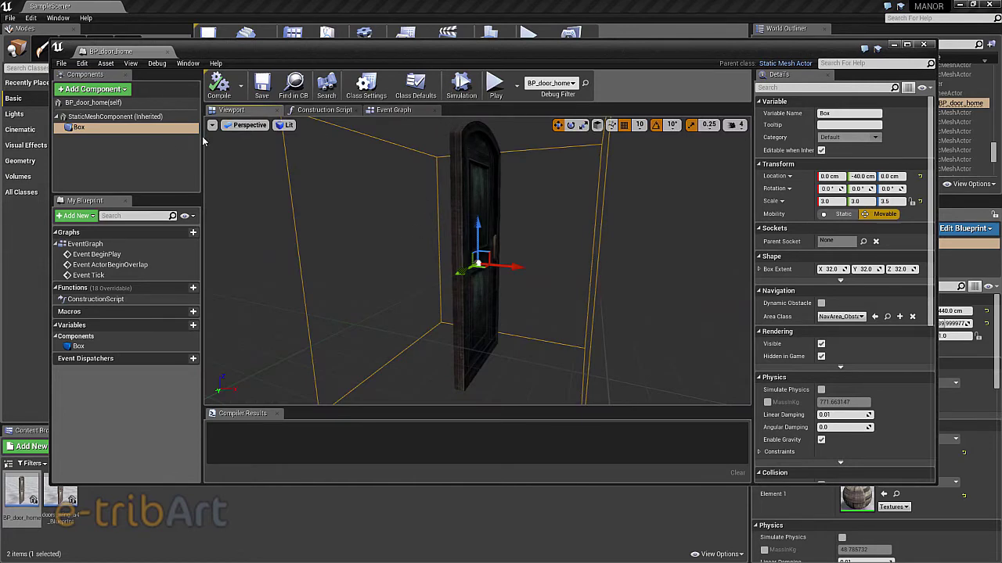
click(393, 111)
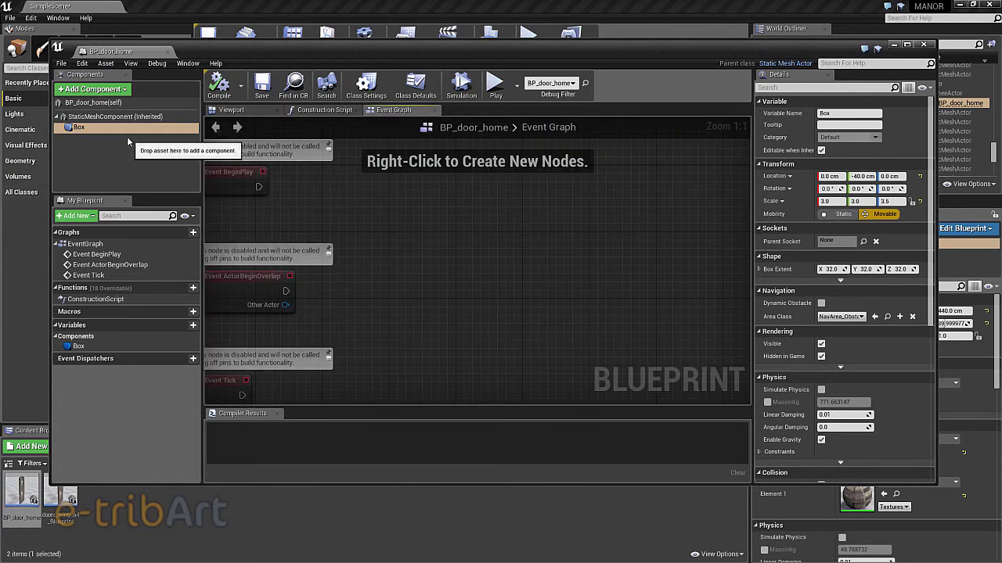
Browse the Box component's context actions and the full Blueprint actions list.
click(88, 130)
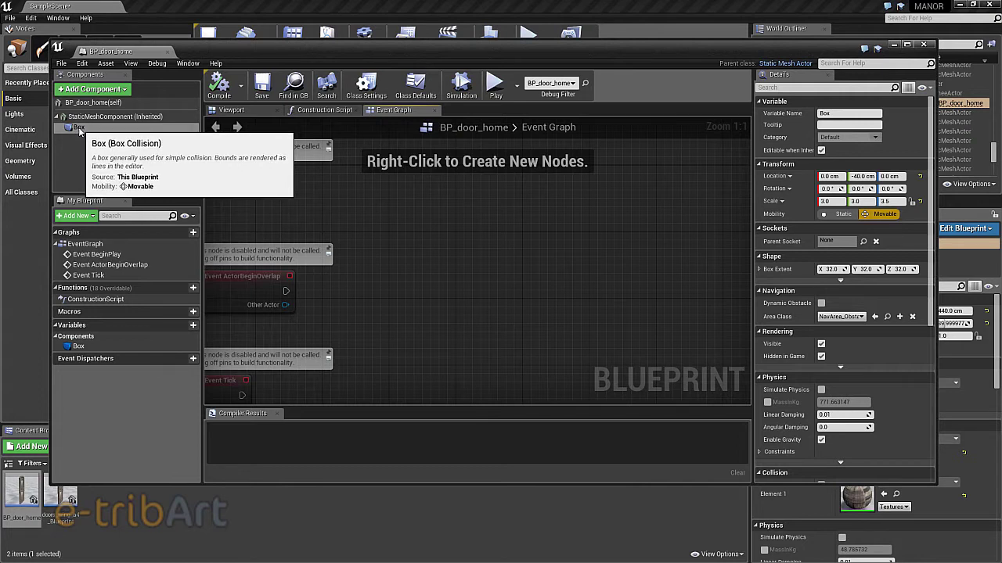
right_click(79, 130)
mouse_move(89, 135)
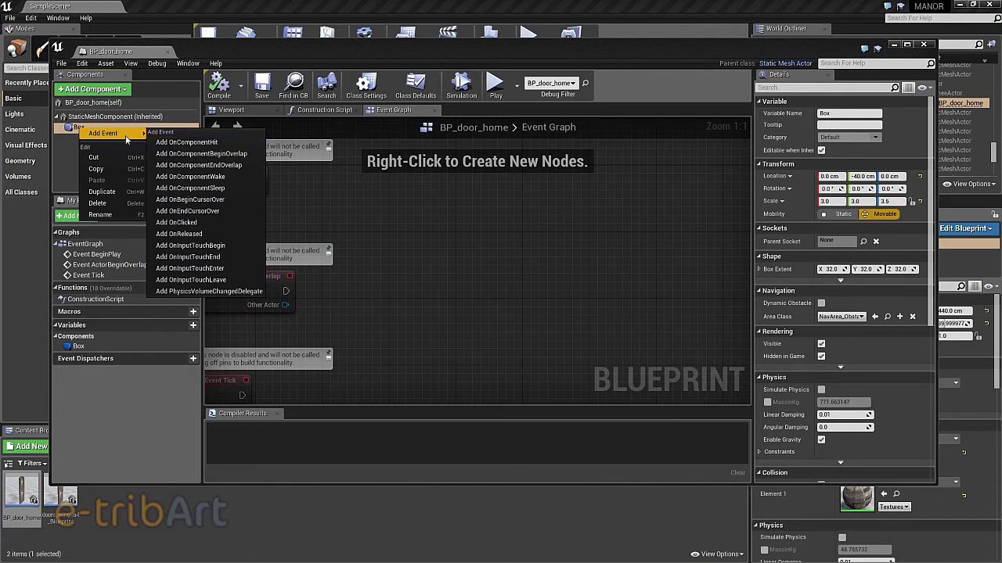
click(399, 213)
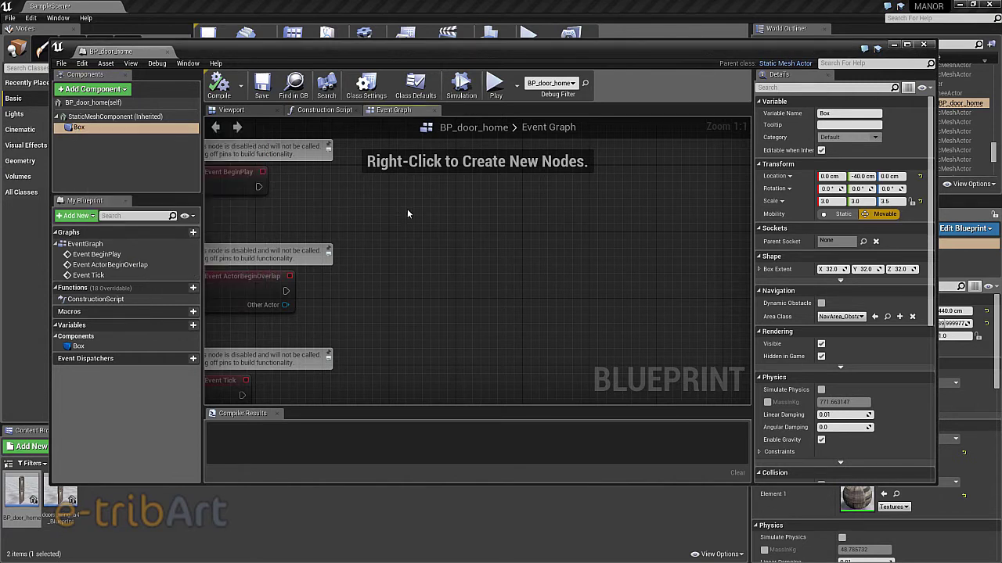
right_click(406, 213)
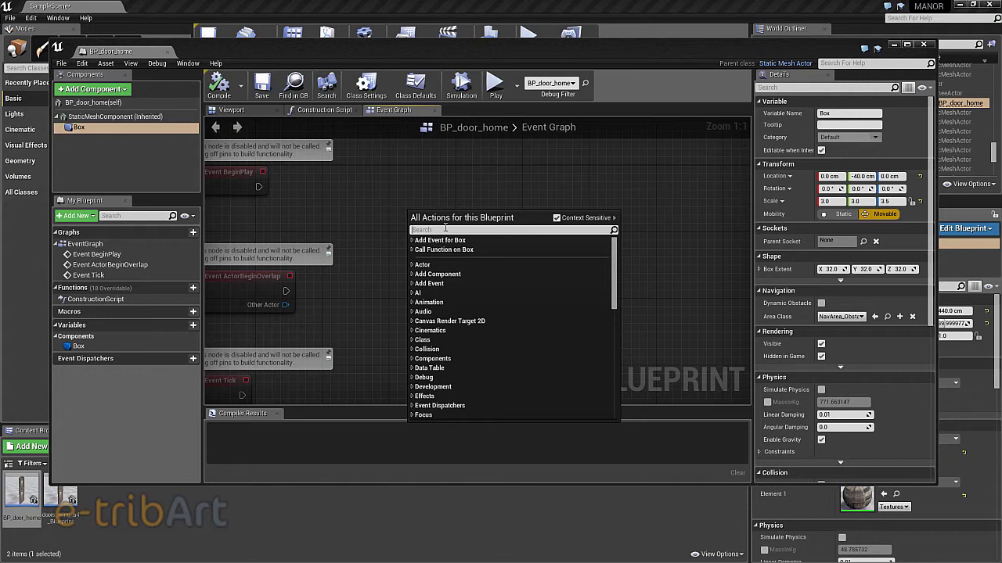
click(359, 207)
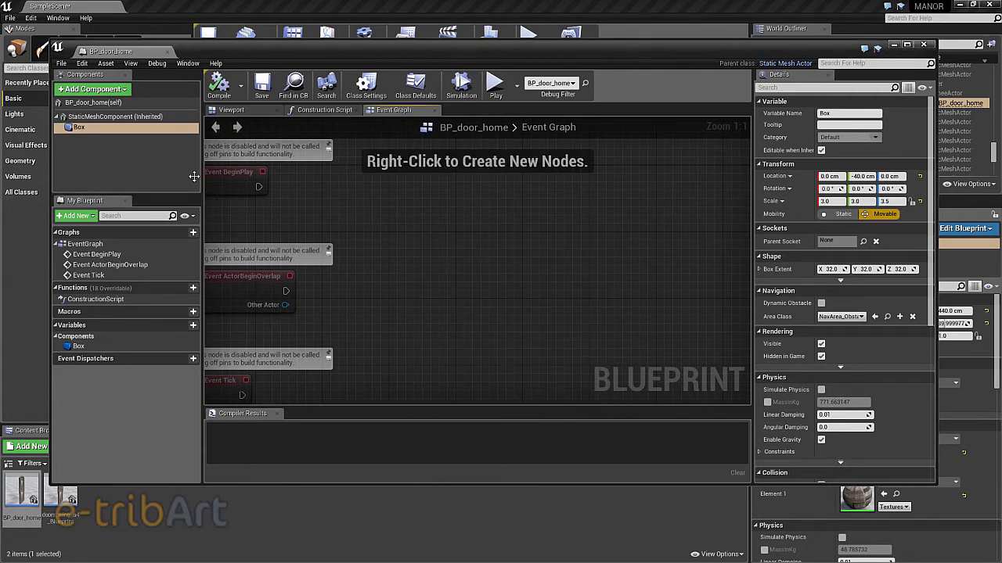
Add OnComponentBeginOverlap (Box) from the Box component's Add Event menu.
right_click(79, 127)
mouse_move(83, 131)
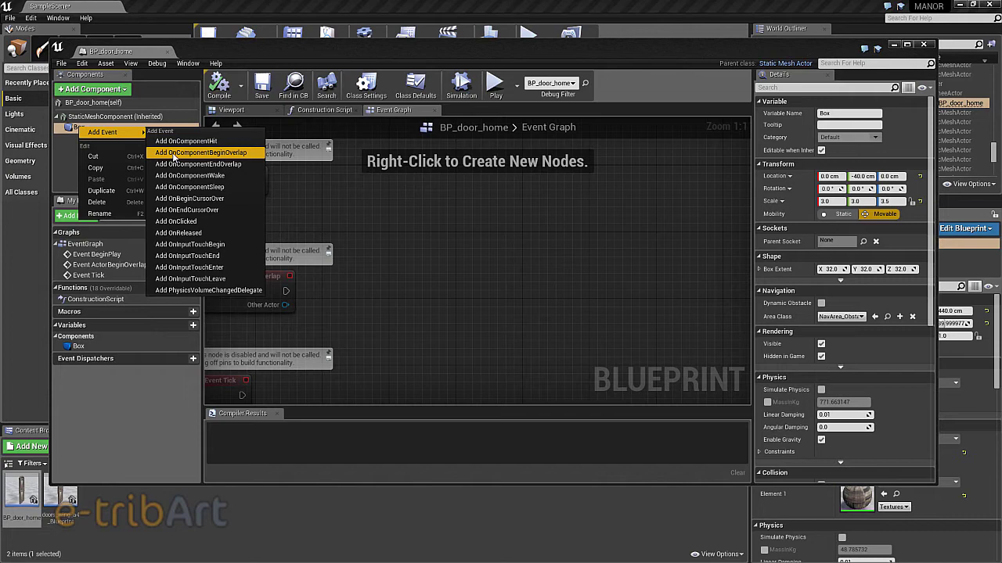
click(174, 154)
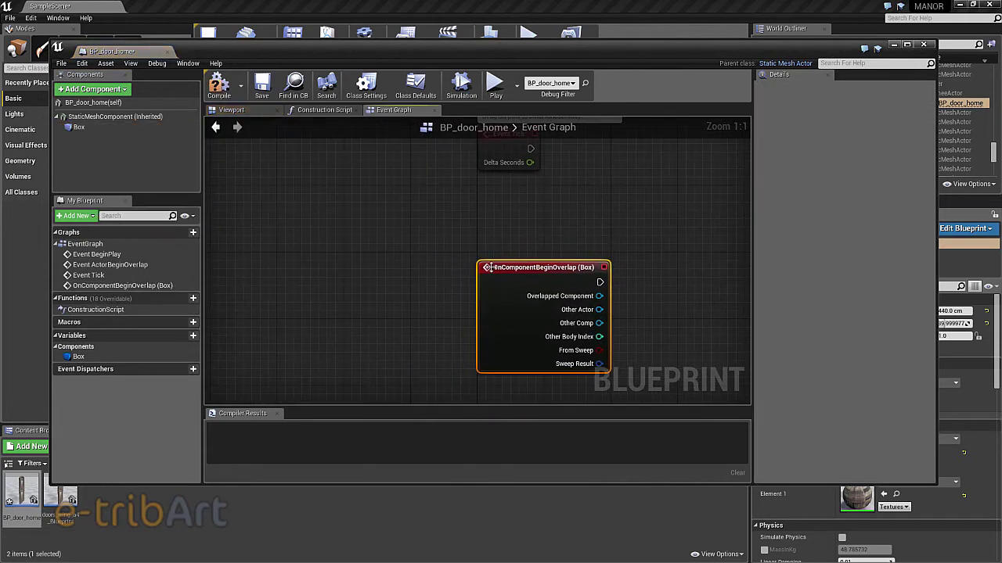
drag(509, 268, 509, 219)
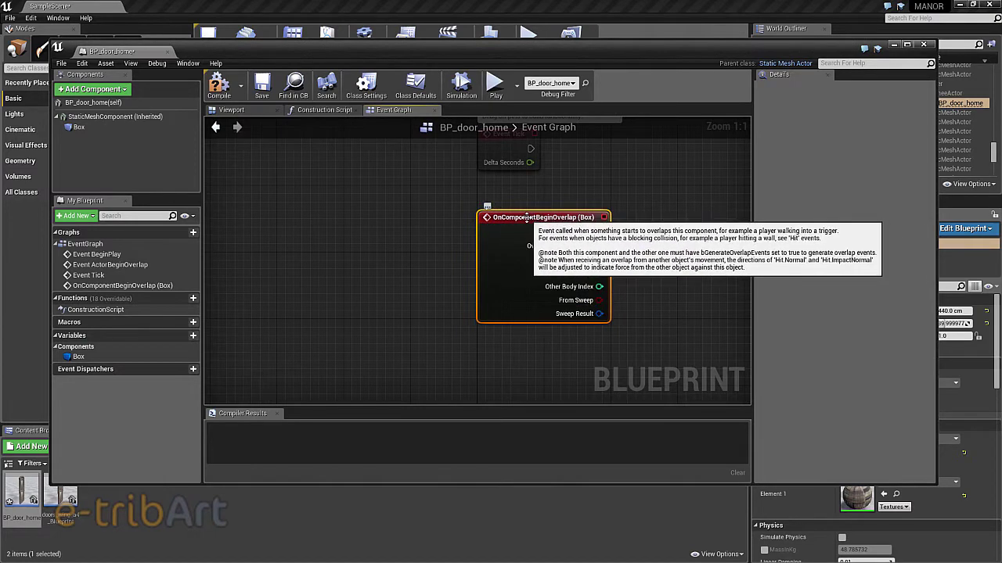
mouse_move(521, 226)
mouse_down()
mouse_move(495, 235)
mouse_move(522, 231)
mouse_up()
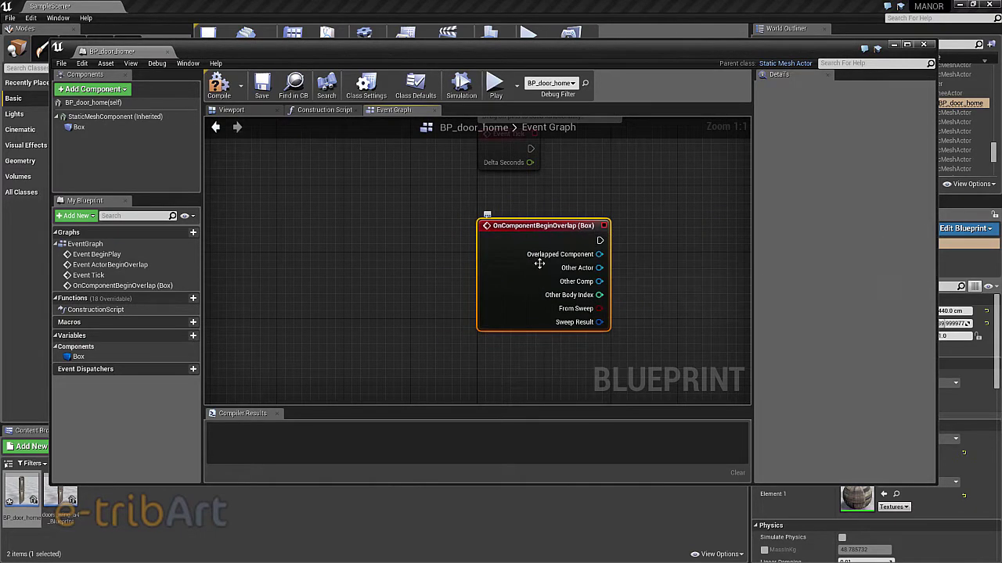
scroll(539, 263, down, 1)
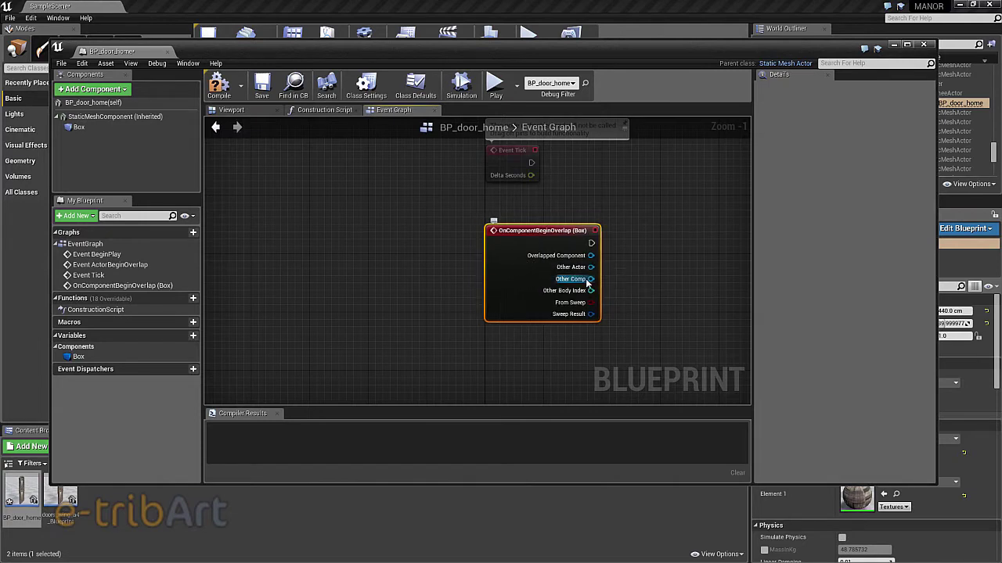
right_drag(642, 281, 416, 280)
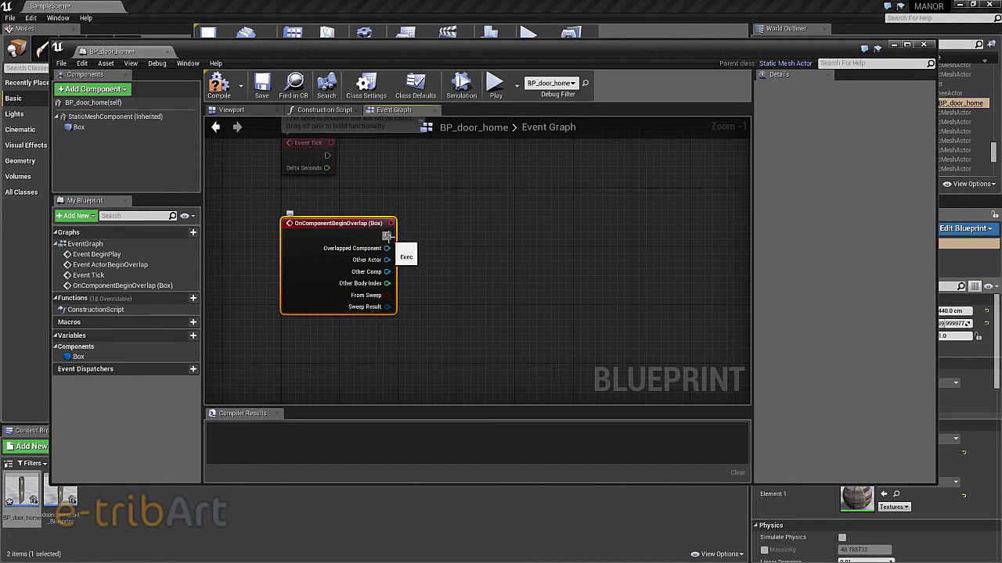
drag(386, 235, 501, 241)
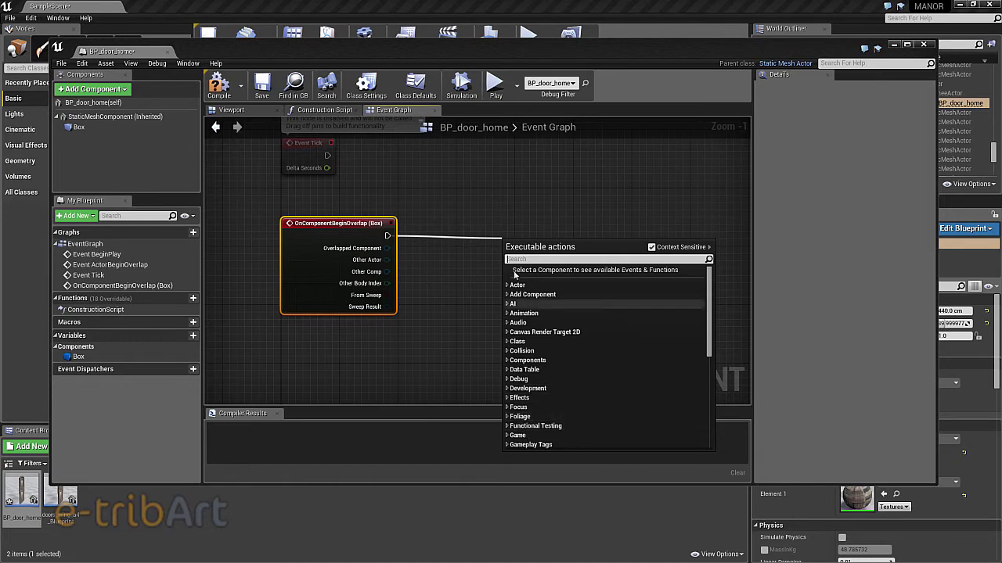
click(461, 272)
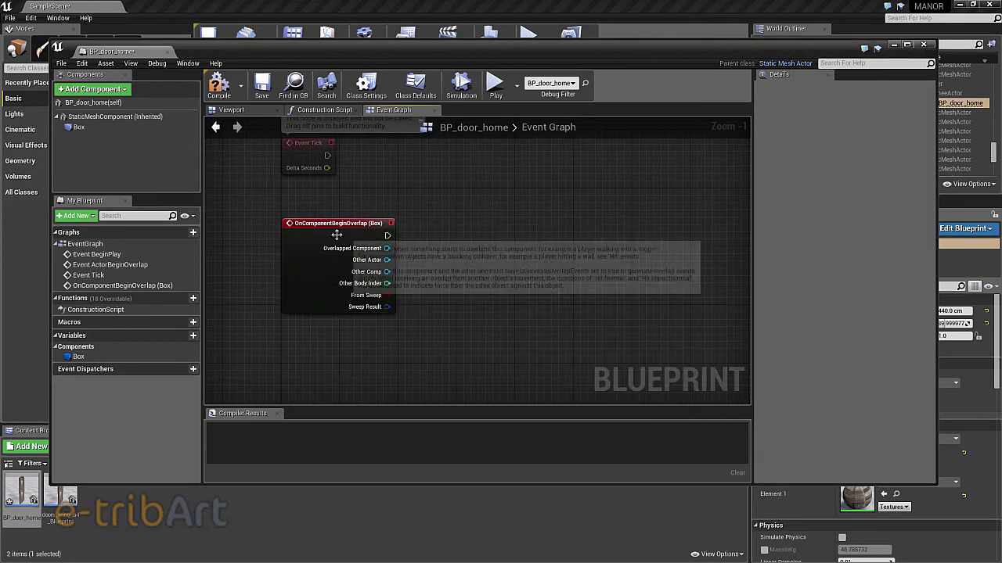
drag(338, 227, 338, 198)
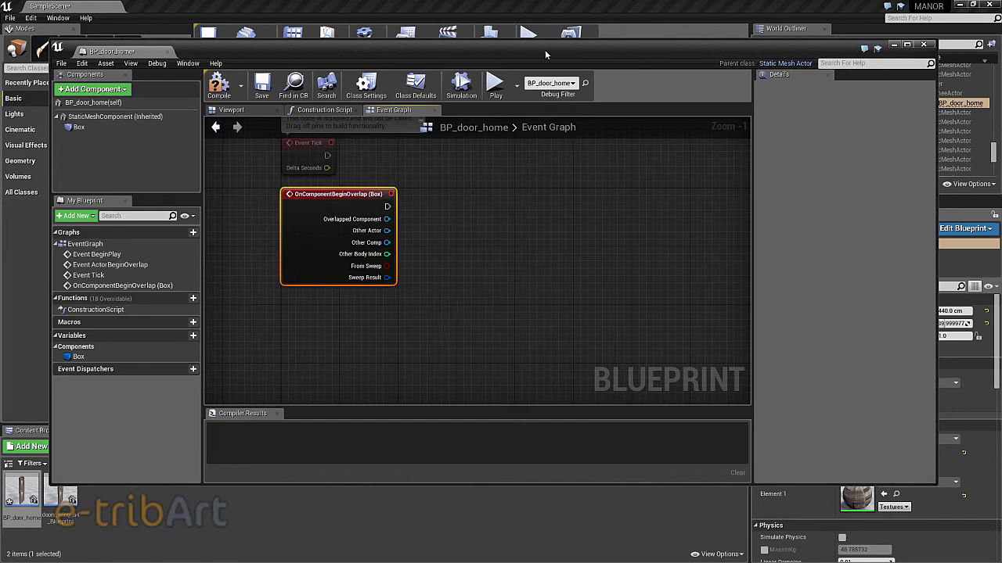
mouse_move(544, 49)
mouse_down()
mouse_move(522, 135)
mouse_move(522, 127)
mouse_up()
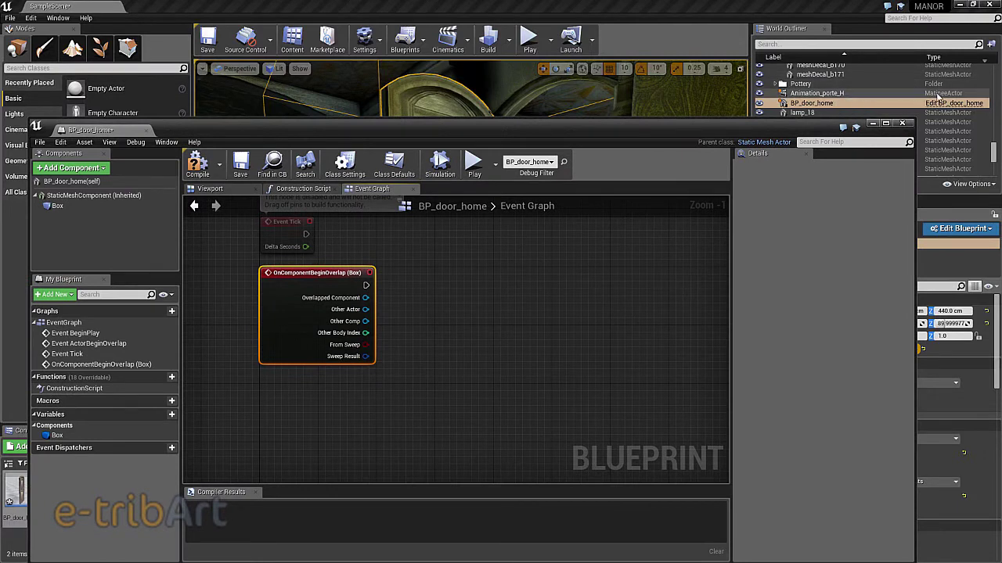
Select the Animation_porte_H Matinee actor in the World Outliner.
click(822, 94)
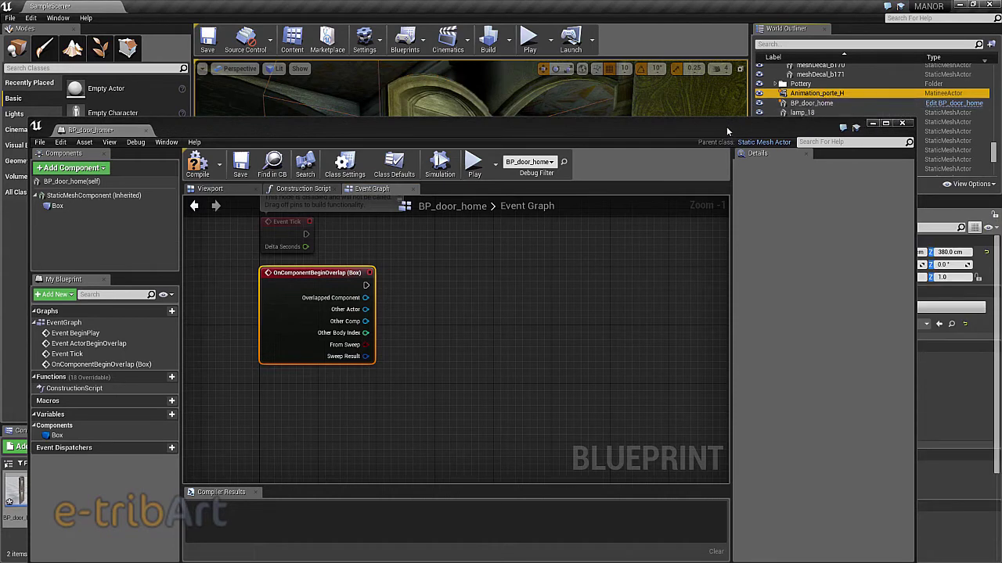
drag(726, 126, 733, 131)
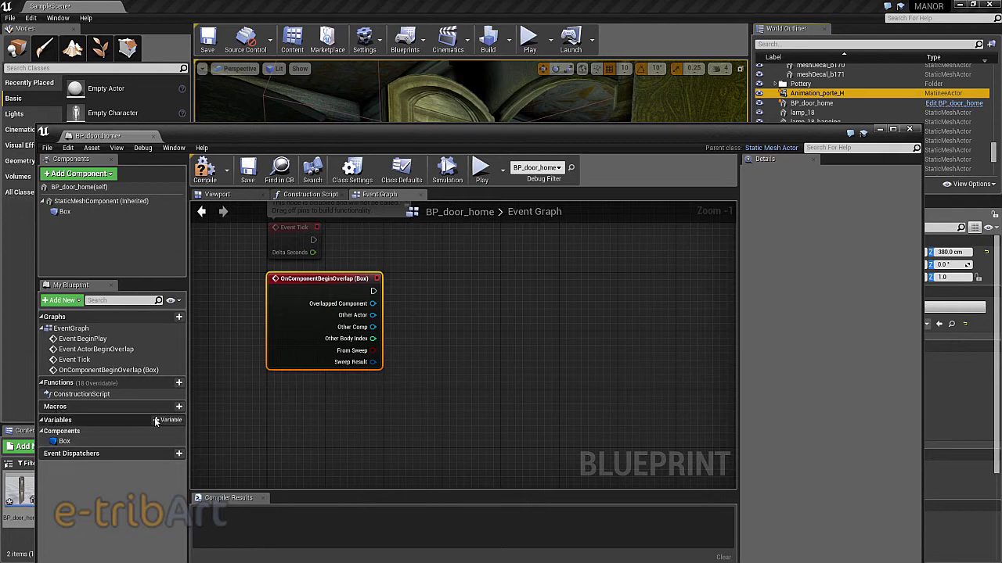
Add a variable Fermer_porte of type Matinee Actor and make it instance-editable.
click(62, 189)
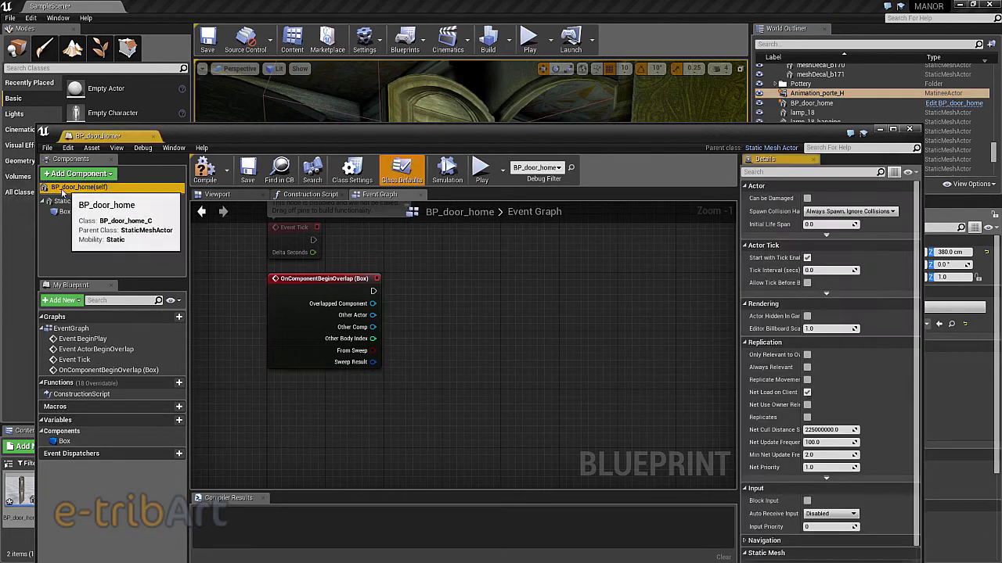
click(178, 423)
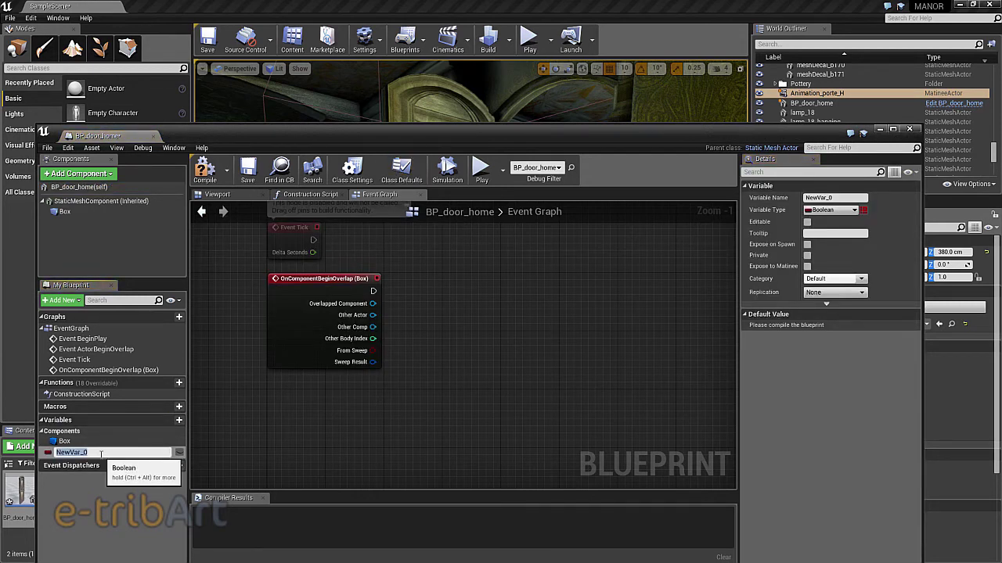
text(Ferme)
text(tu)
text(orte)
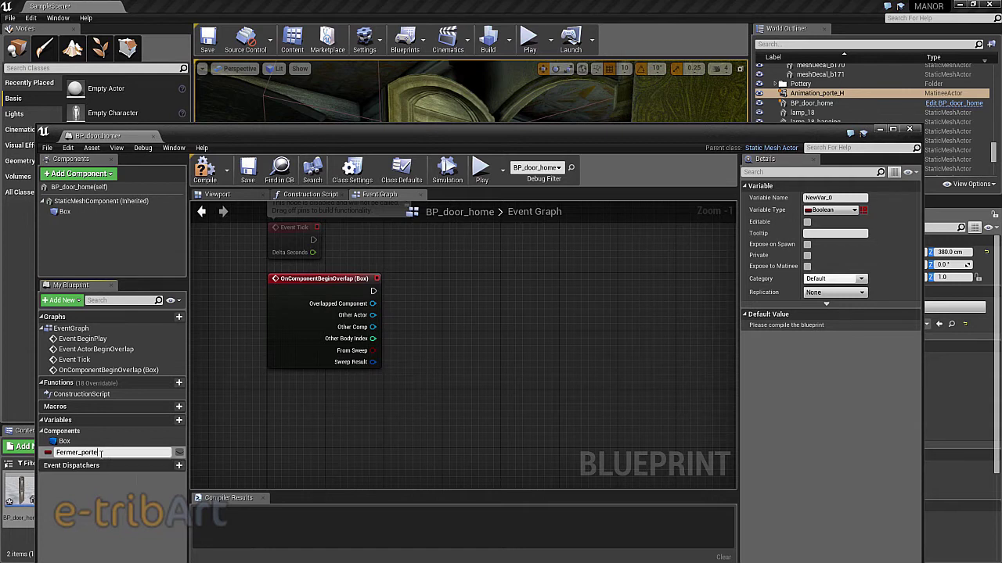
key(Return)
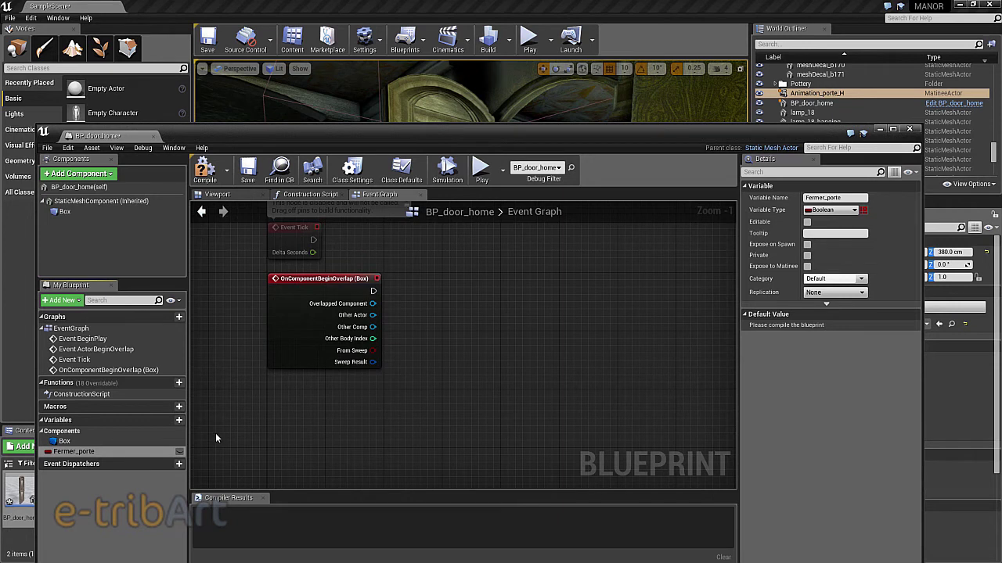
click(853, 210)
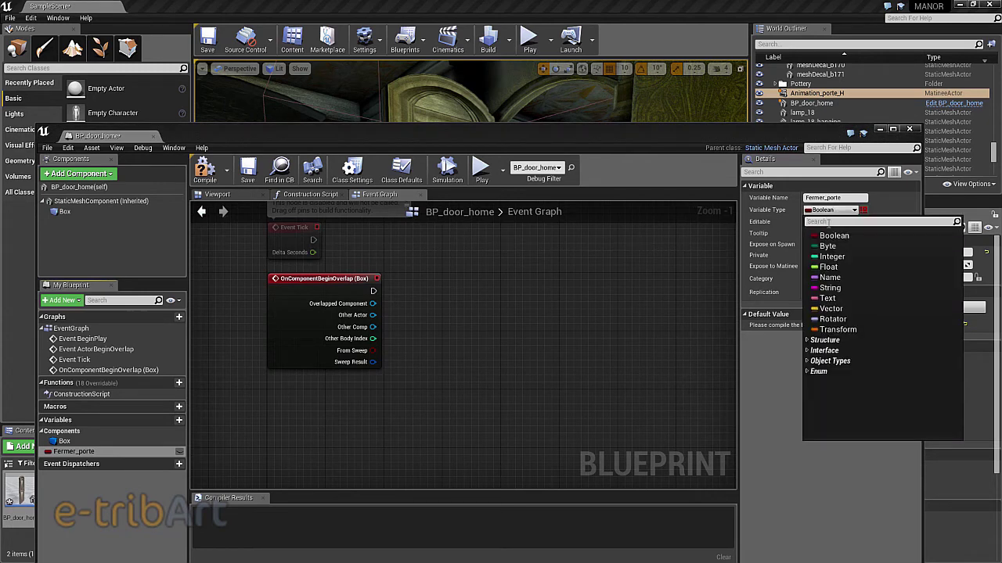
text(mati)
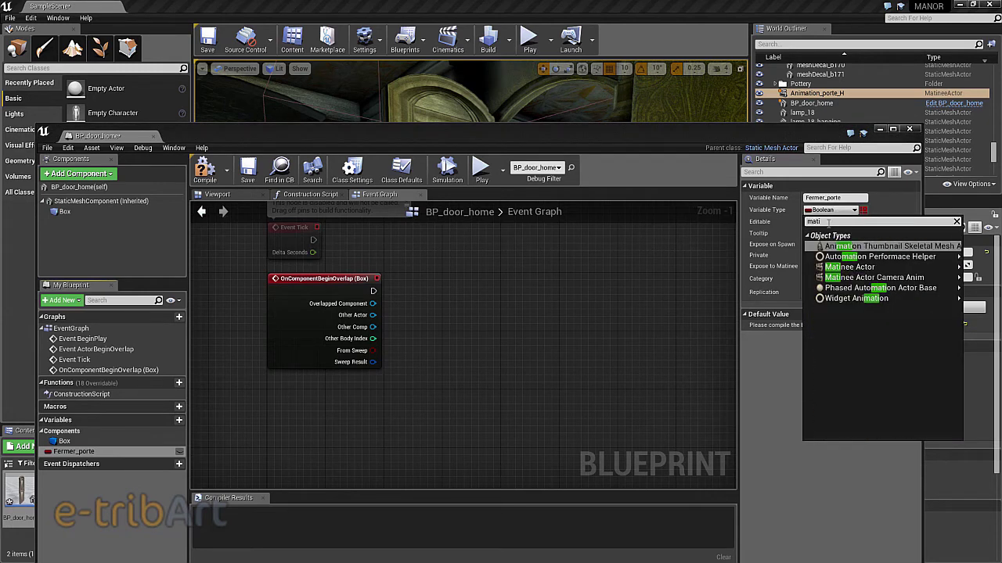
text(ne)
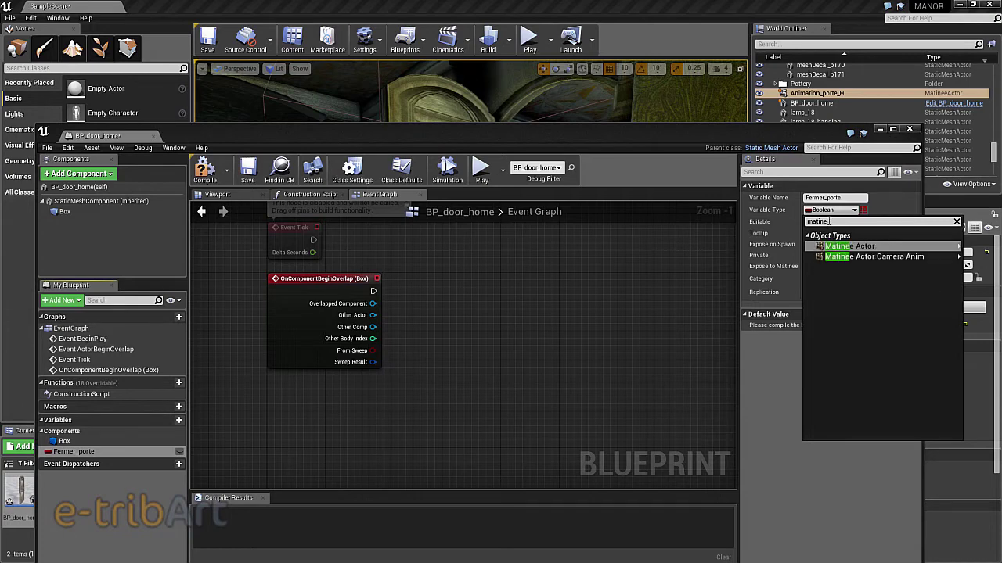
click(878, 246)
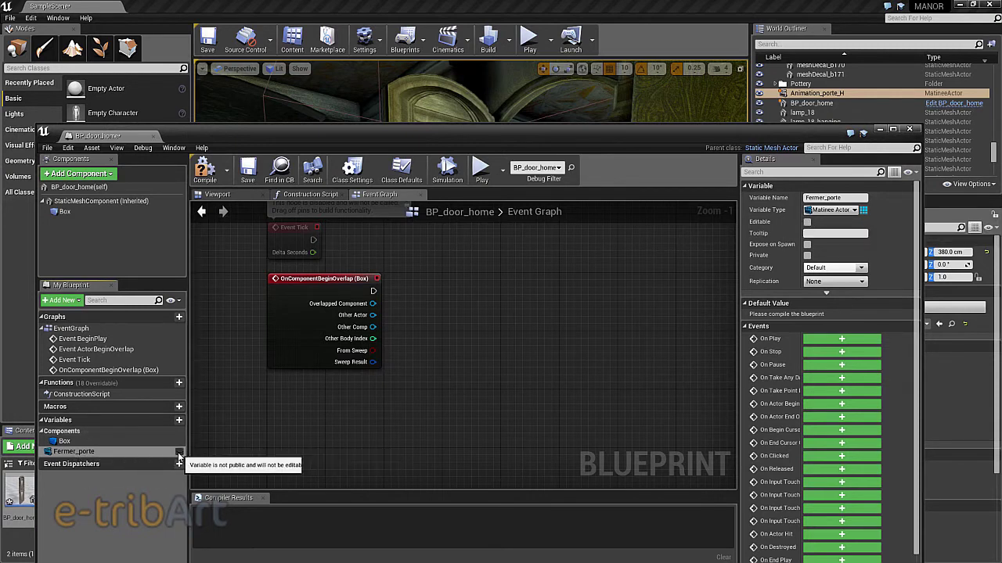
click(179, 453)
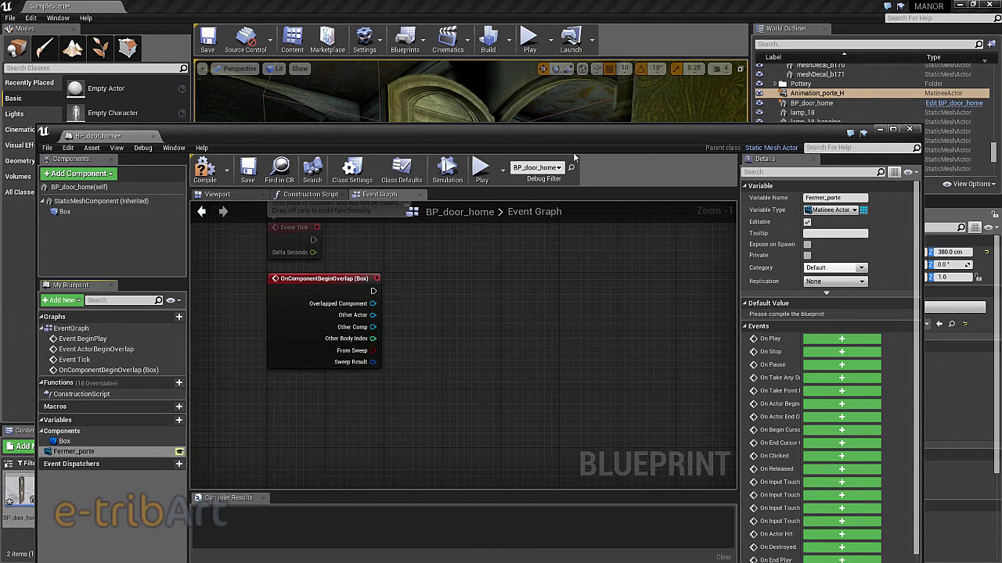
Compile and save BP_door_home.
drag(500, 135, 498, 78)
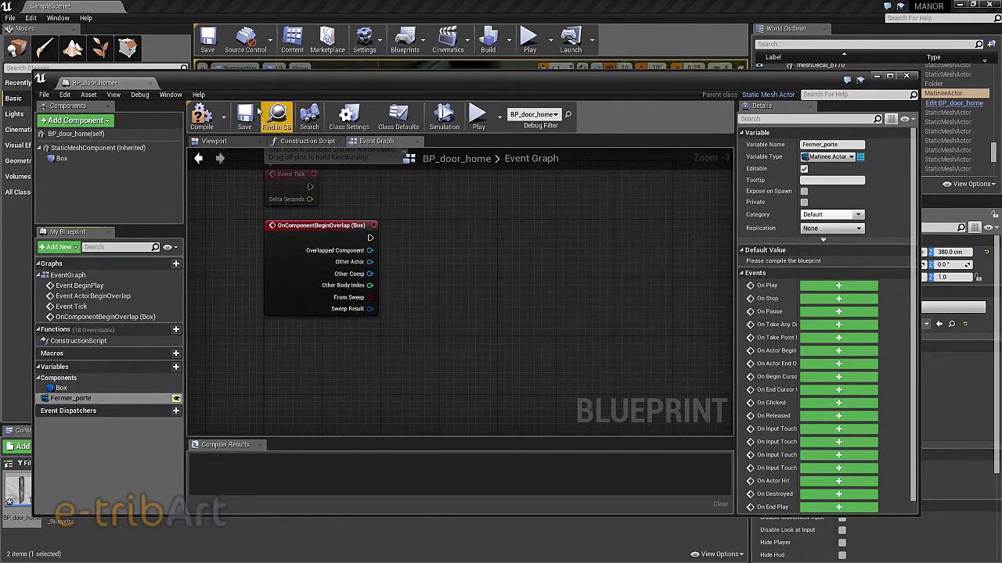
click(202, 116)
click(245, 117)
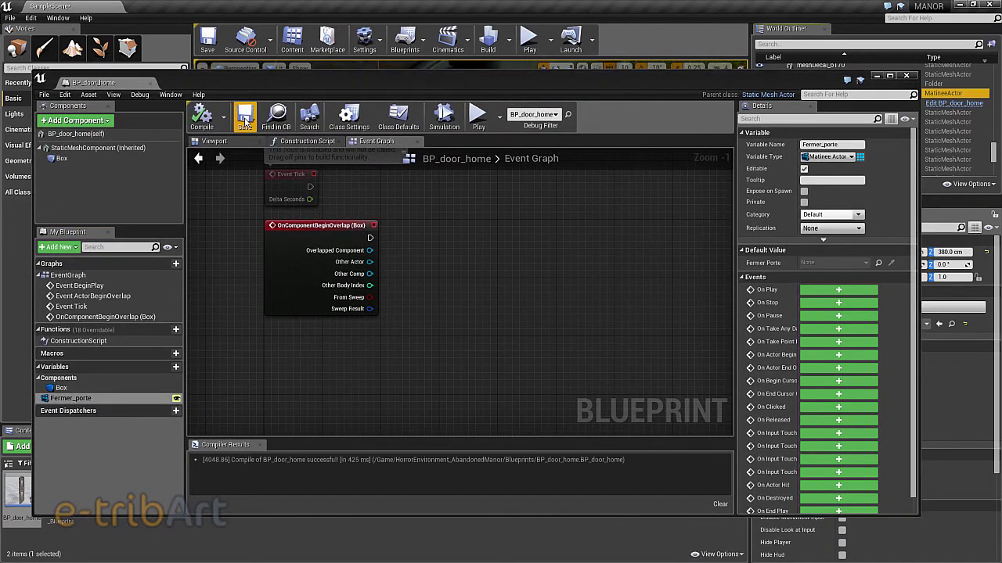
mouse_move(518, 74)
mouse_down()
mouse_move(344, 62)
mouse_move(352, 68)
mouse_up()
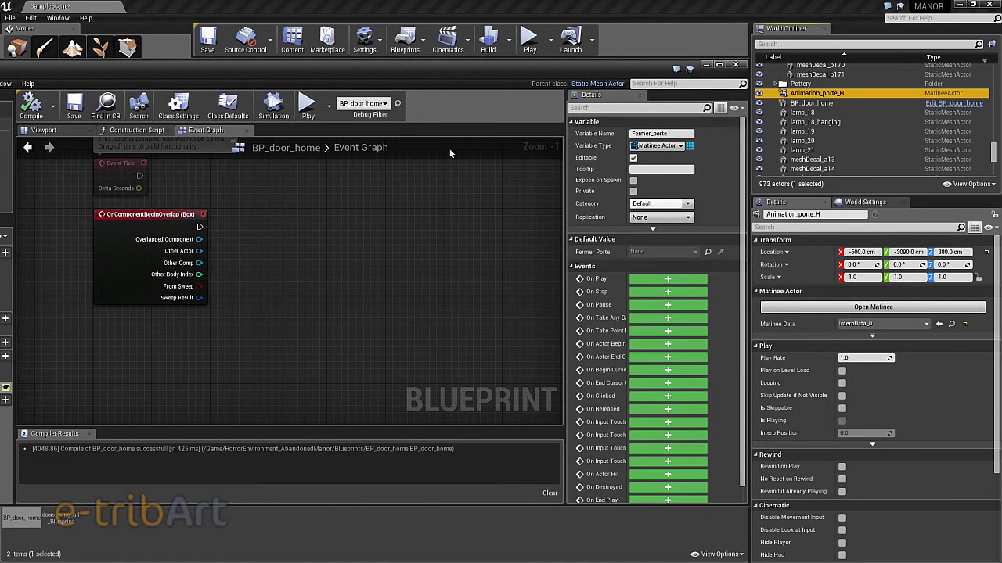
Select the placed BP_door_home and collapse its Static Mesh and Materials details.
click(805, 106)
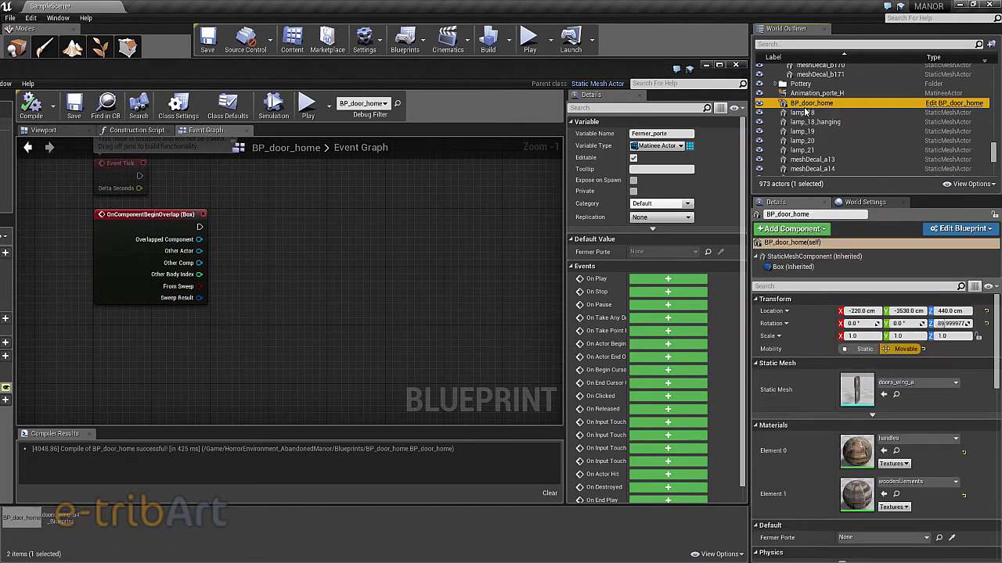
click(757, 365)
click(758, 377)
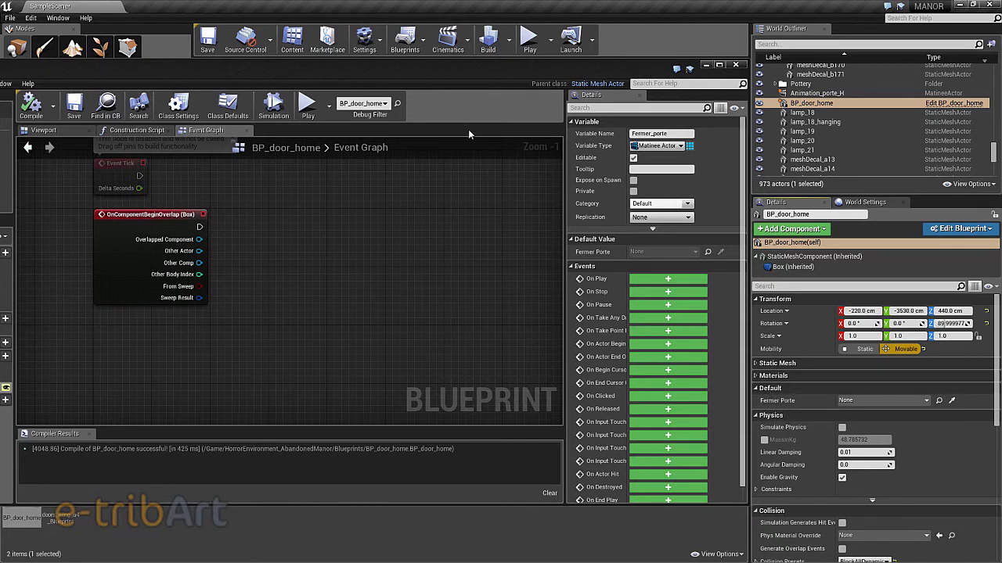
drag(442, 72, 623, 56)
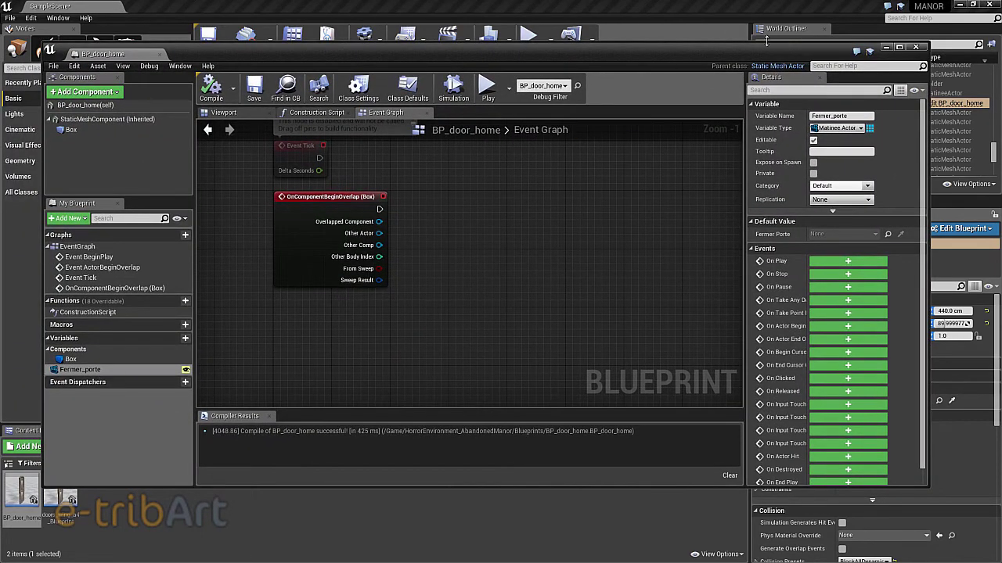
drag(749, 45, 574, 39)
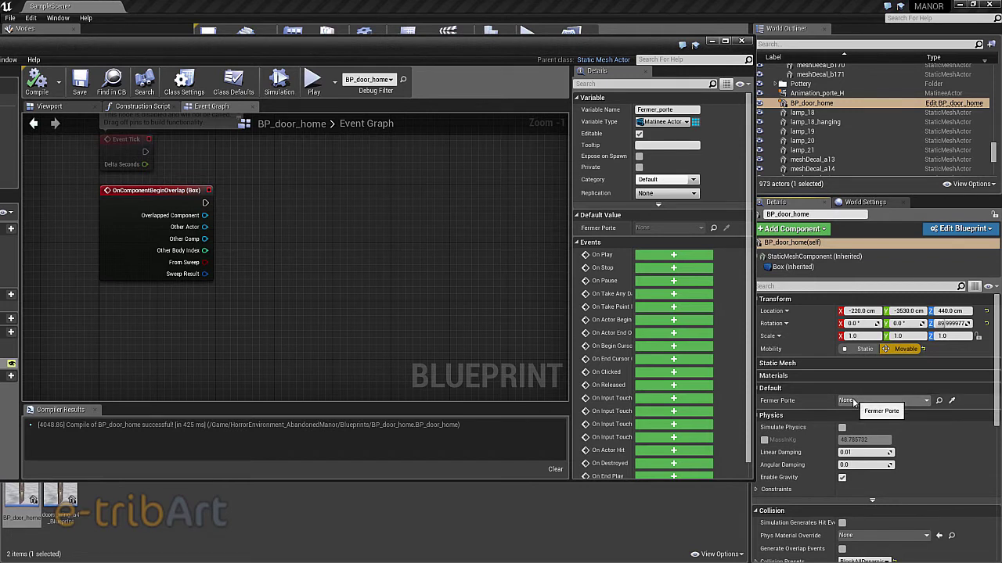
Set the placed door's Fermer Porte property to Animation_porte_H.
click(851, 403)
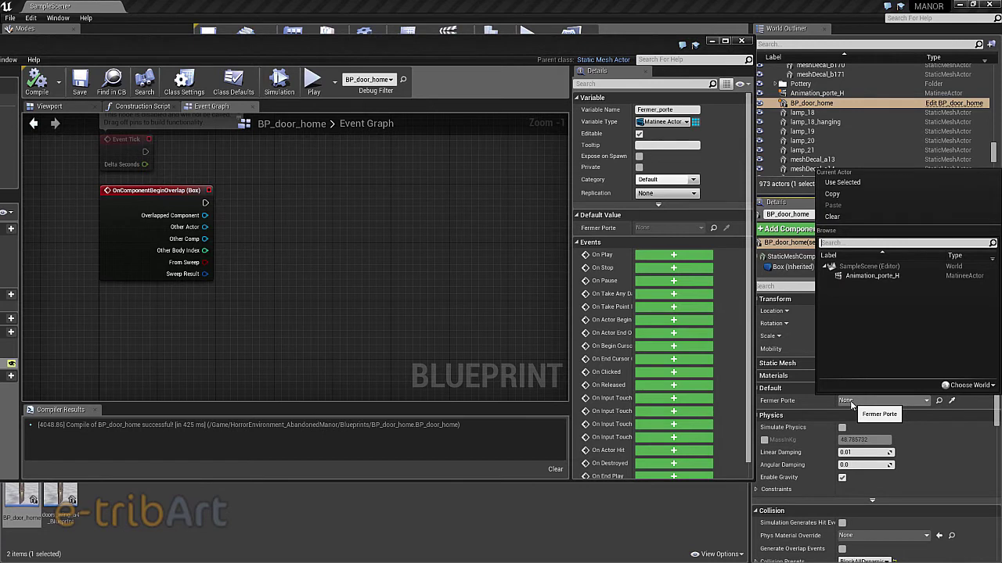
click(857, 277)
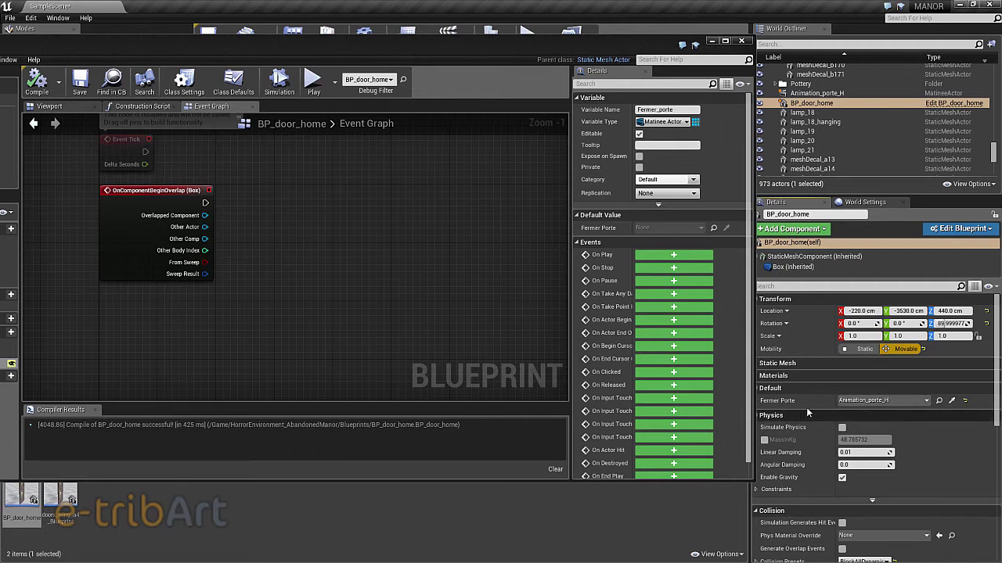
drag(401, 49, 528, 51)
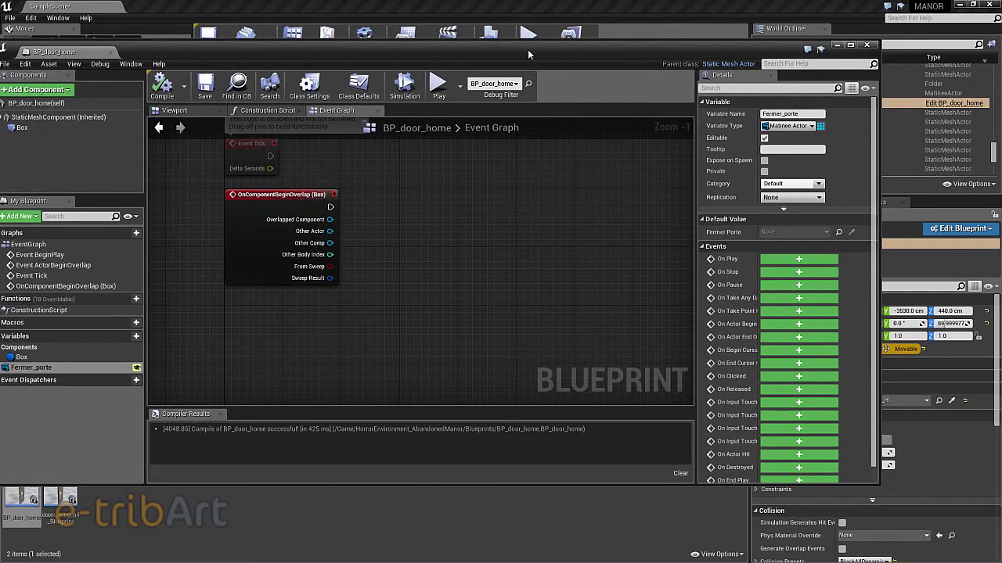
Drop Fermer_porte into the Event Graph as a Get node and drag a wire from its output.
mouse_move(435, 50)
mouse_down()
mouse_move(492, 58)
mouse_move(446, 48)
mouse_up()
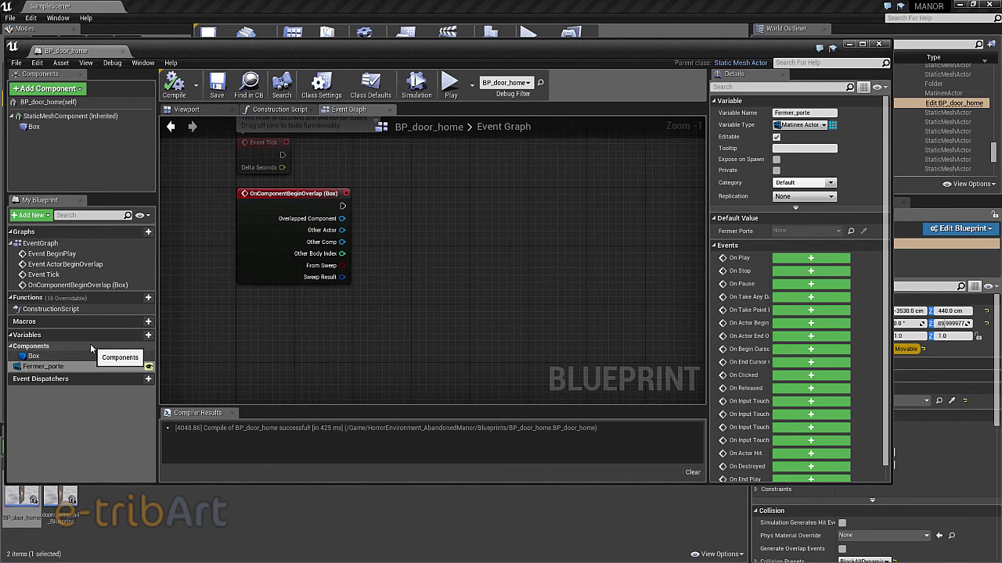
click(38, 369)
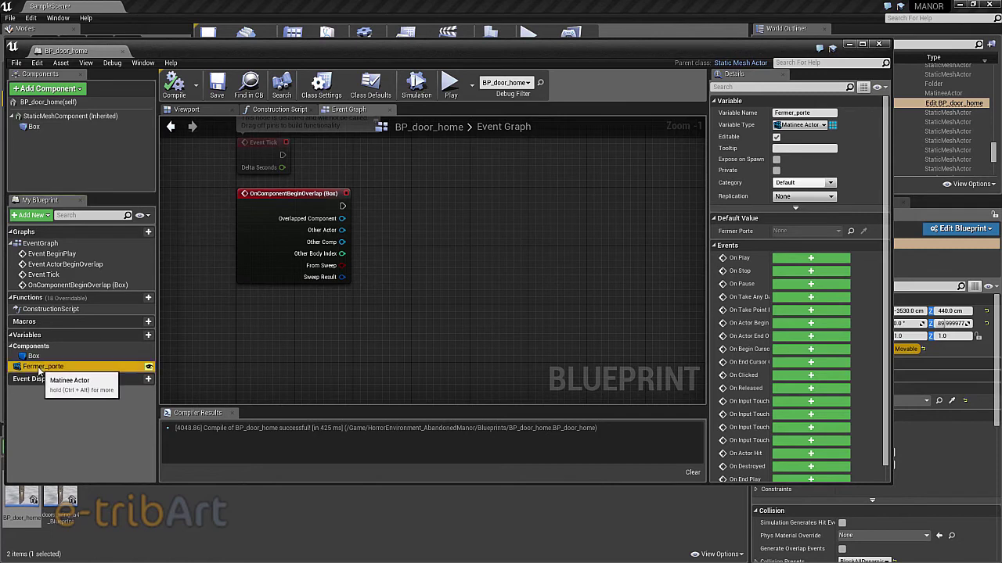
drag(38, 369, 291, 329)
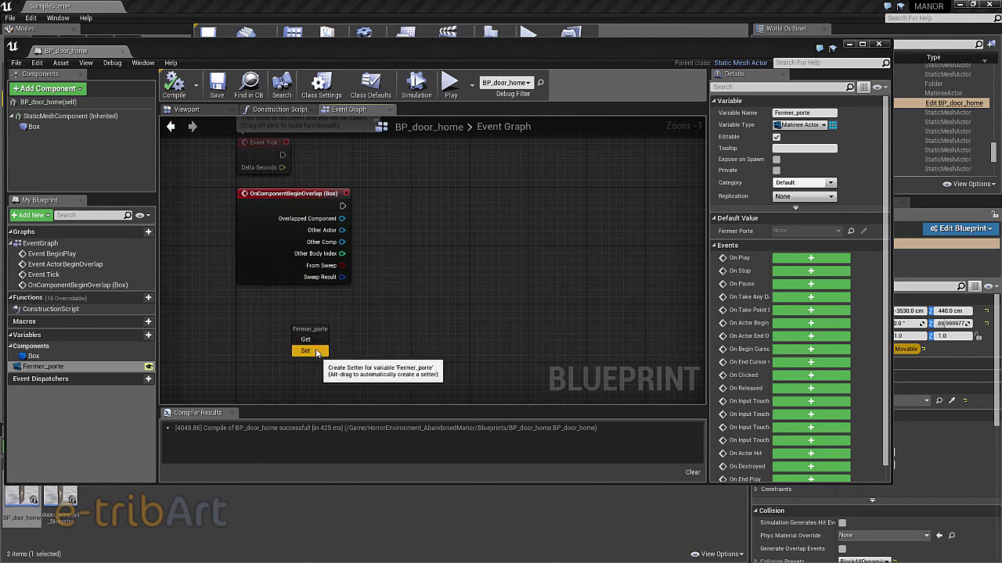
click(313, 342)
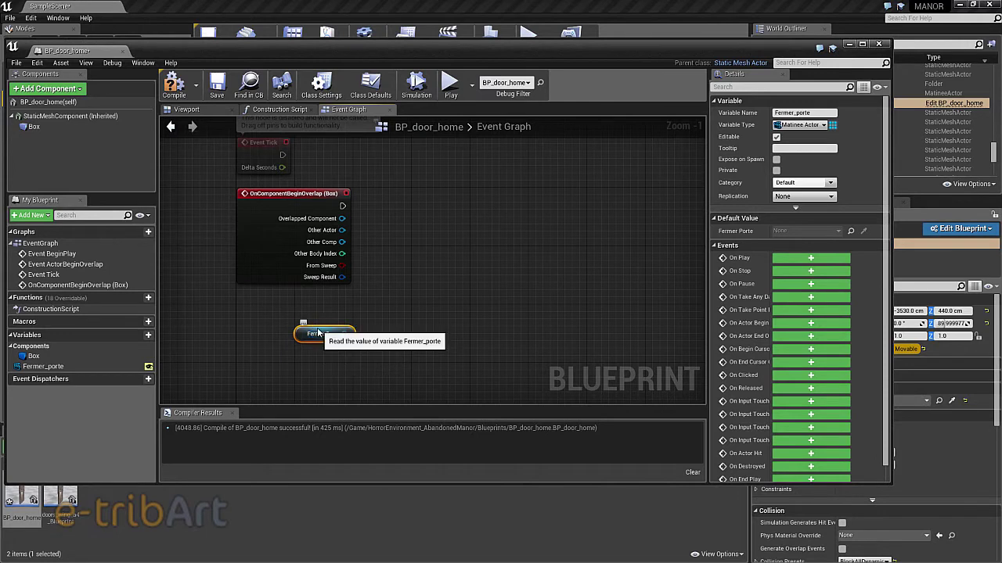
drag(318, 337, 309, 326)
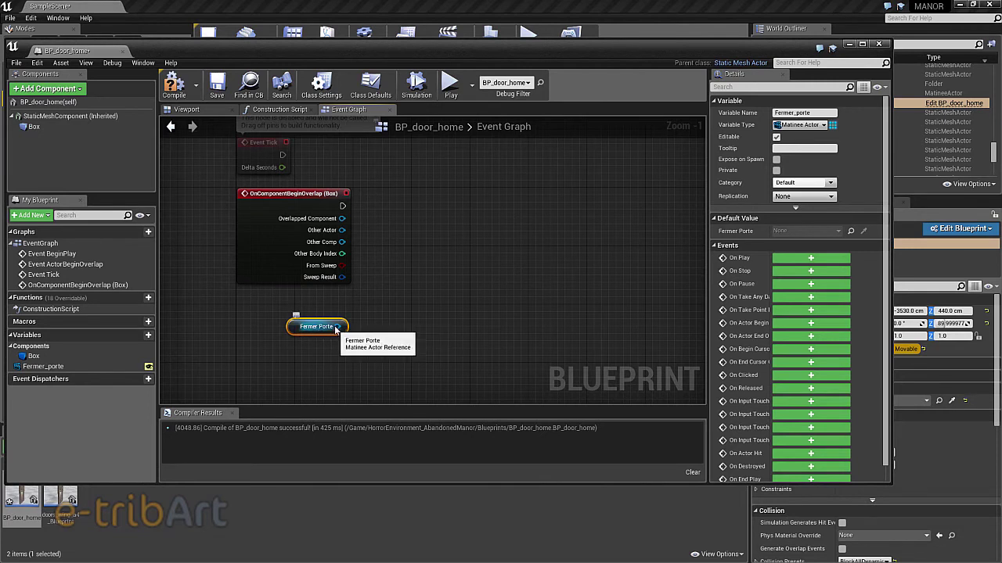
drag(337, 326, 435, 274)
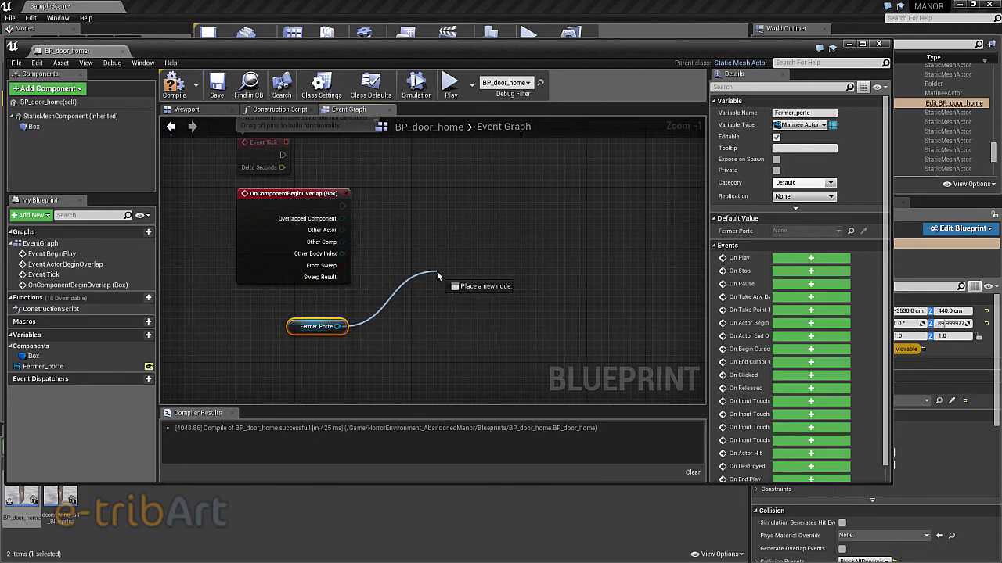
Add a Play (Matinee Actor) node on Fermer Porte and wire the Box overlap event into it.
drag(436, 271, 436, 271)
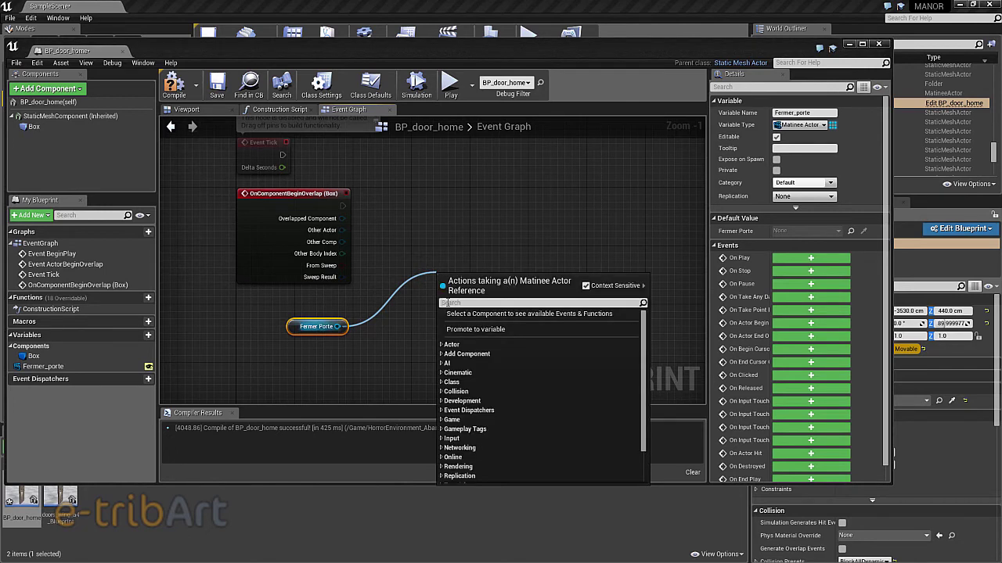
text(play)
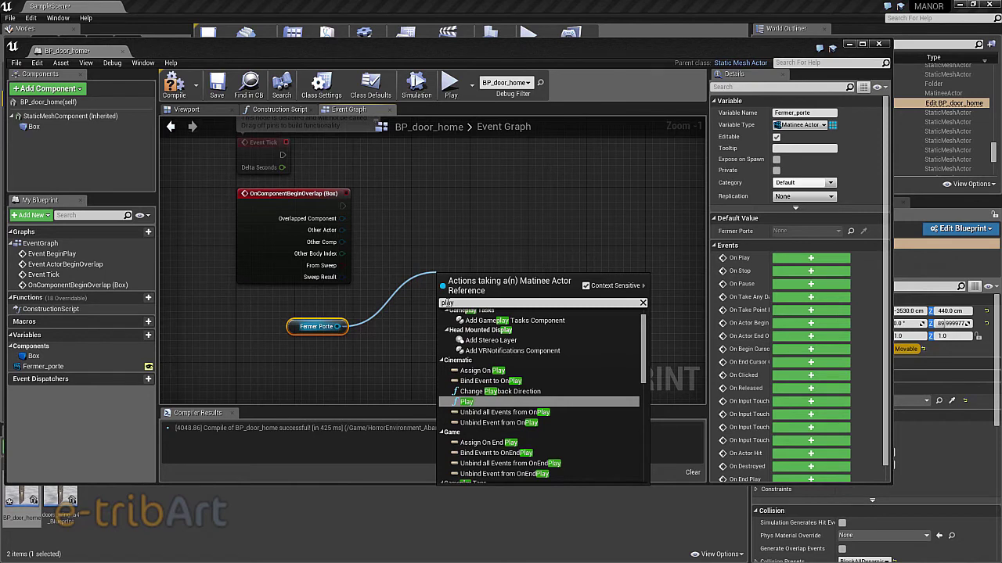
click(469, 401)
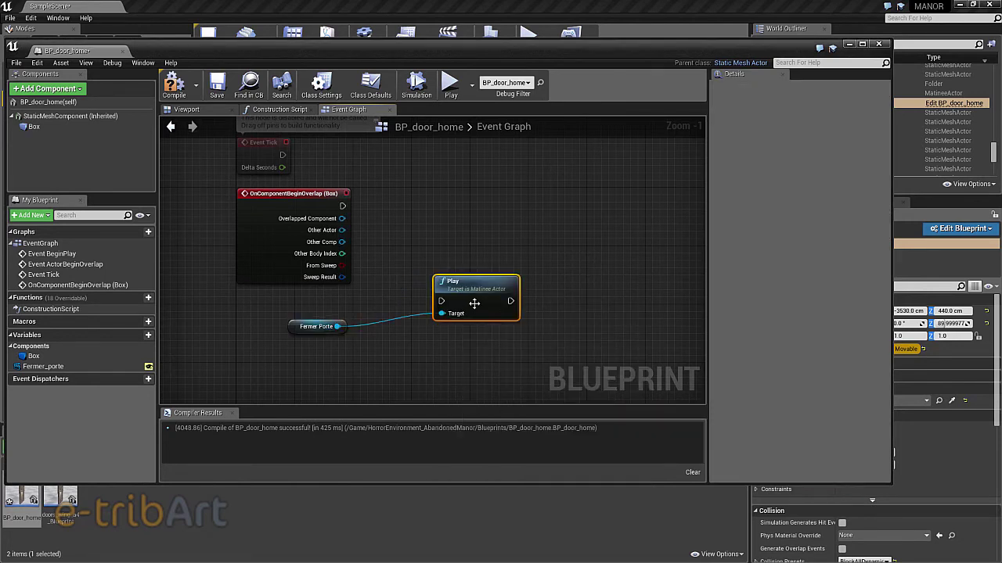
drag(474, 304, 492, 212)
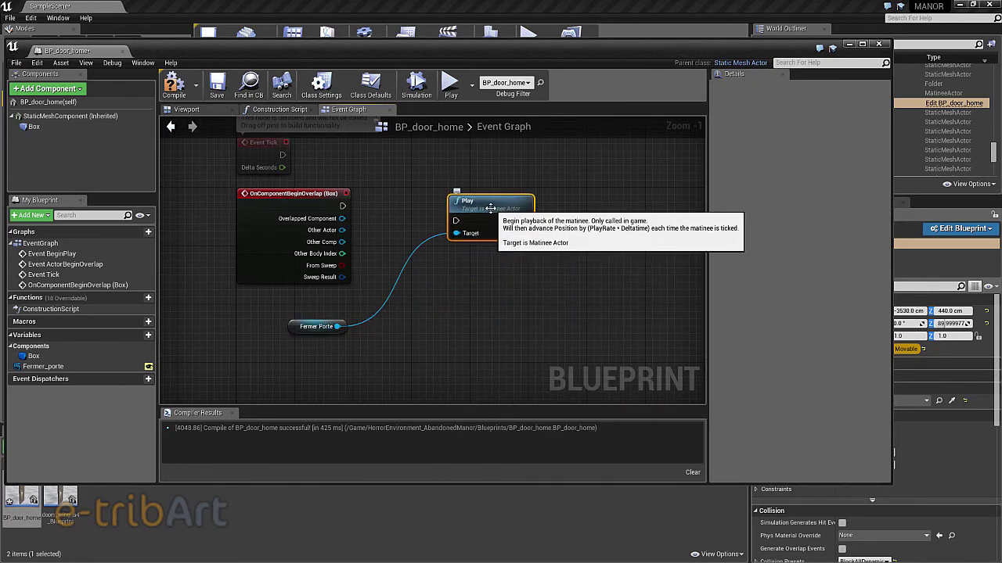
mouse_move(342, 206)
mouse_down()
mouse_move(364, 219)
mouse_move(456, 221)
mouse_move(469, 205)
mouse_up()
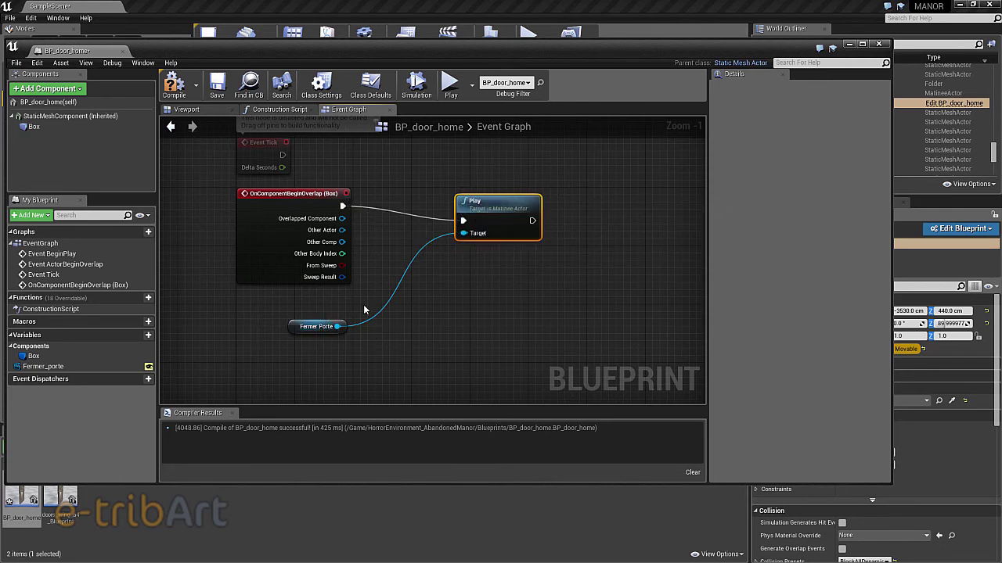
Move the Fermer Porte getter next to Play and pull an execution wire from Play.
click(321, 327)
drag(321, 327, 393, 298)
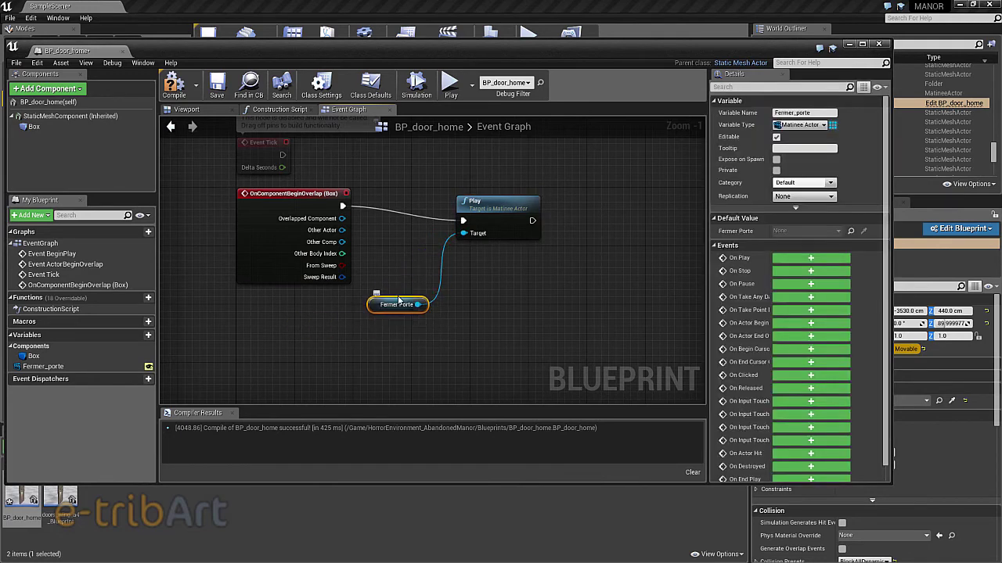
click(502, 209)
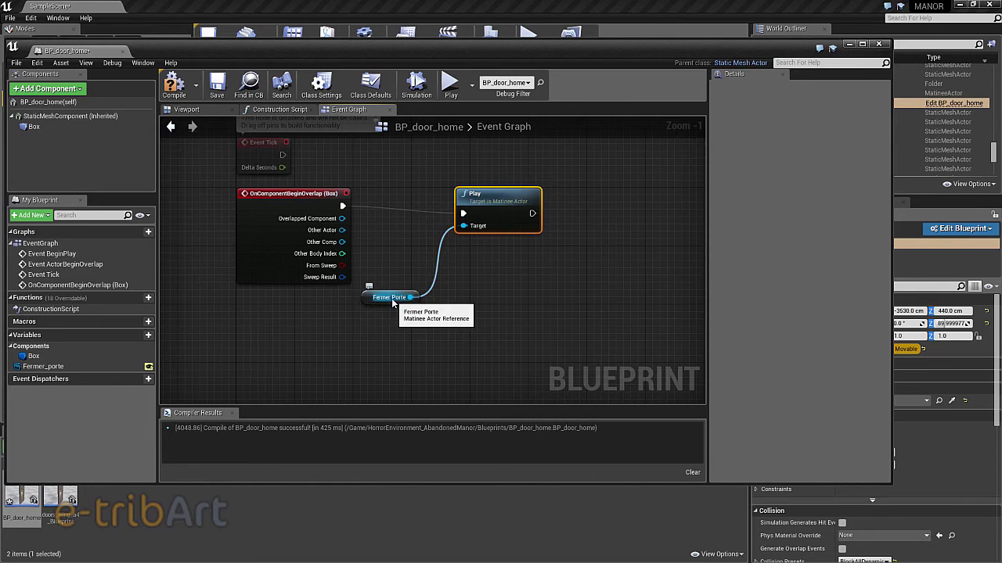
drag(665, 52, 601, 61)
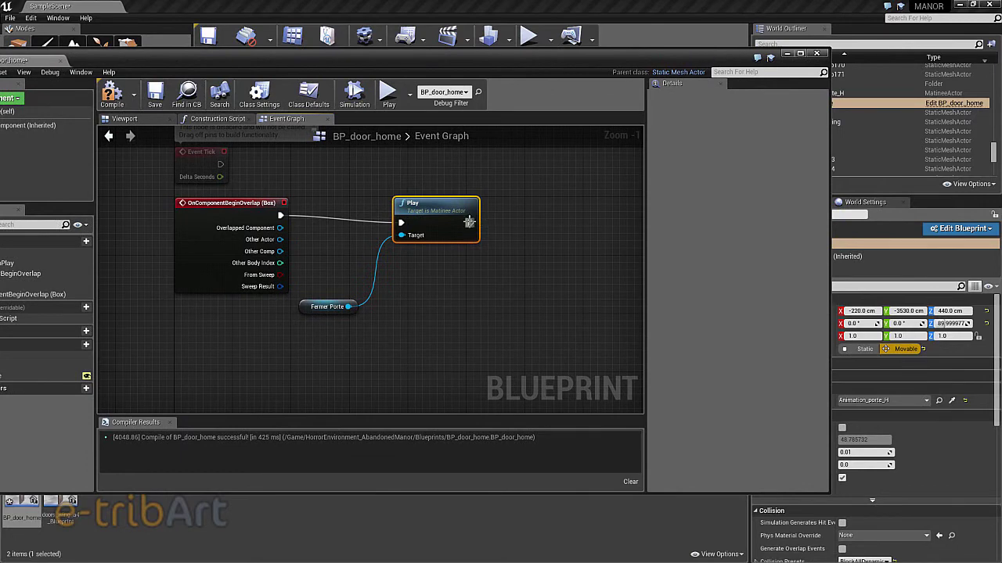
drag(470, 223, 521, 227)
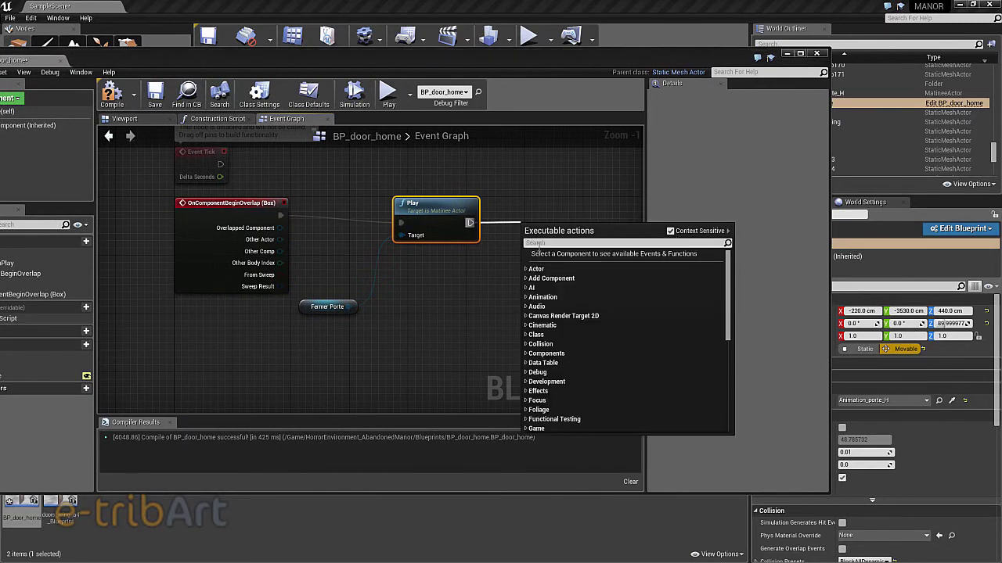
Add a Delay node after the Matinee Play node.
text(del)
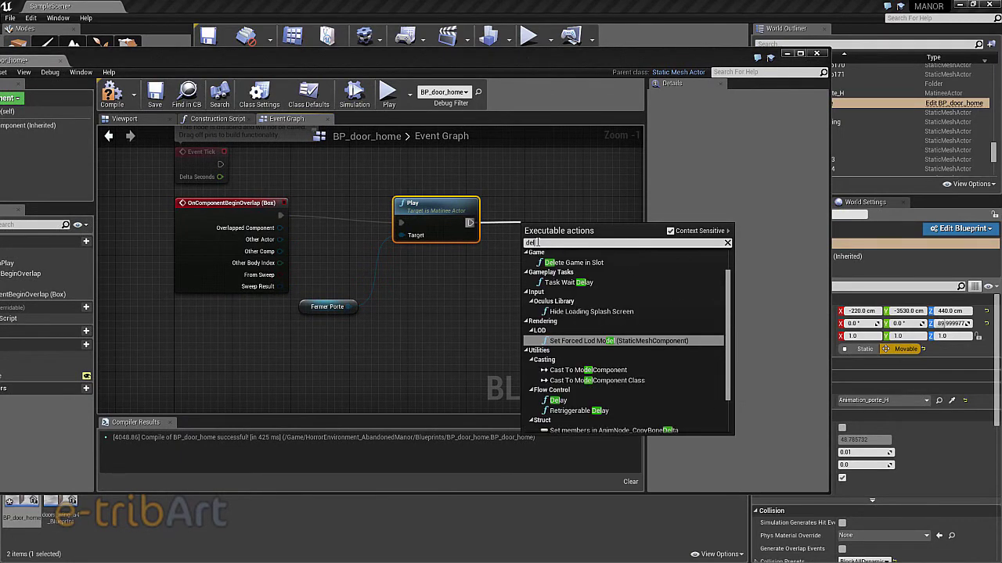
text(ay)
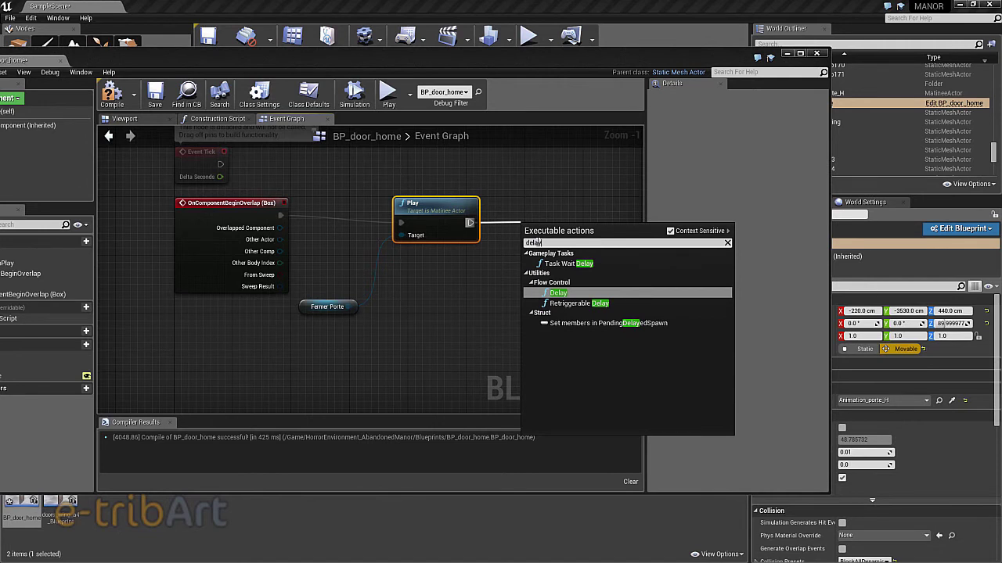
click(555, 293)
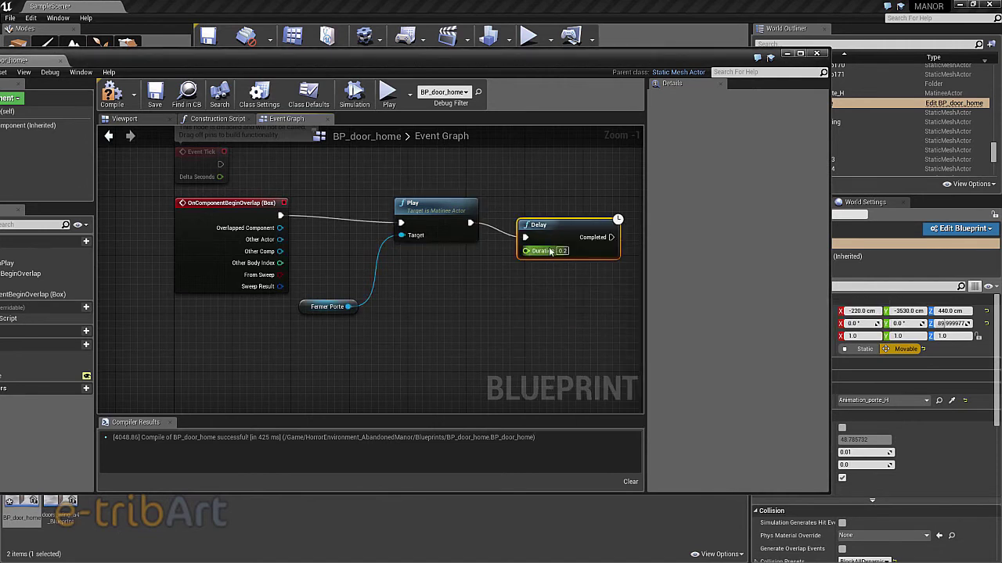
drag(552, 226, 544, 212)
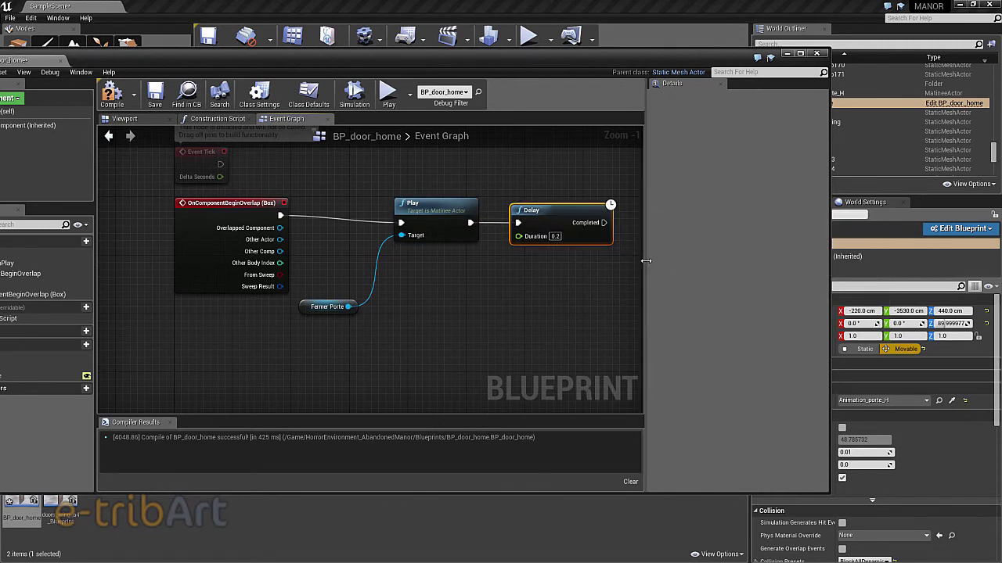
right_drag(416, 309, 348, 312)
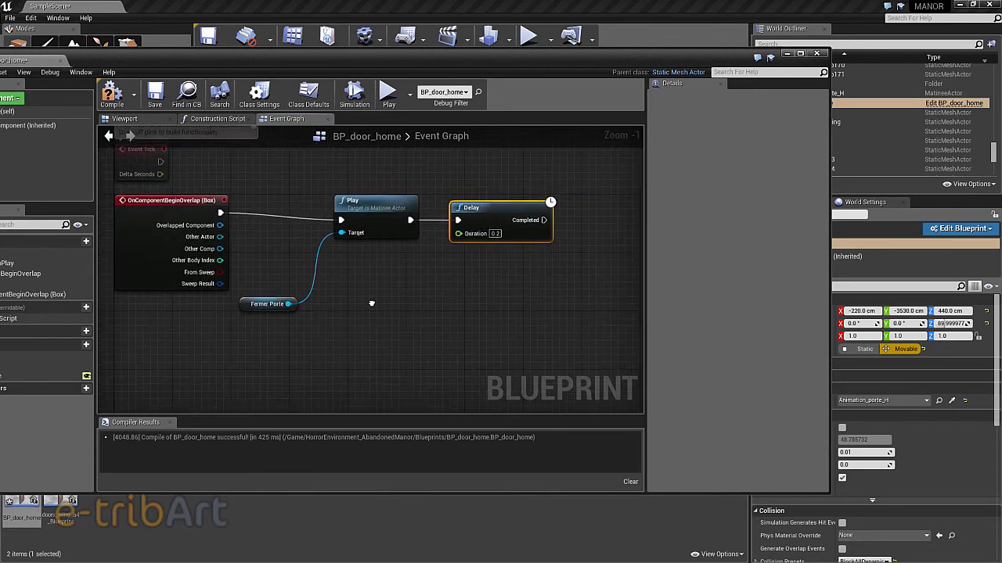
Set the Delay Duration to 0.5, then compile and save BP_door_home.
click(485, 238)
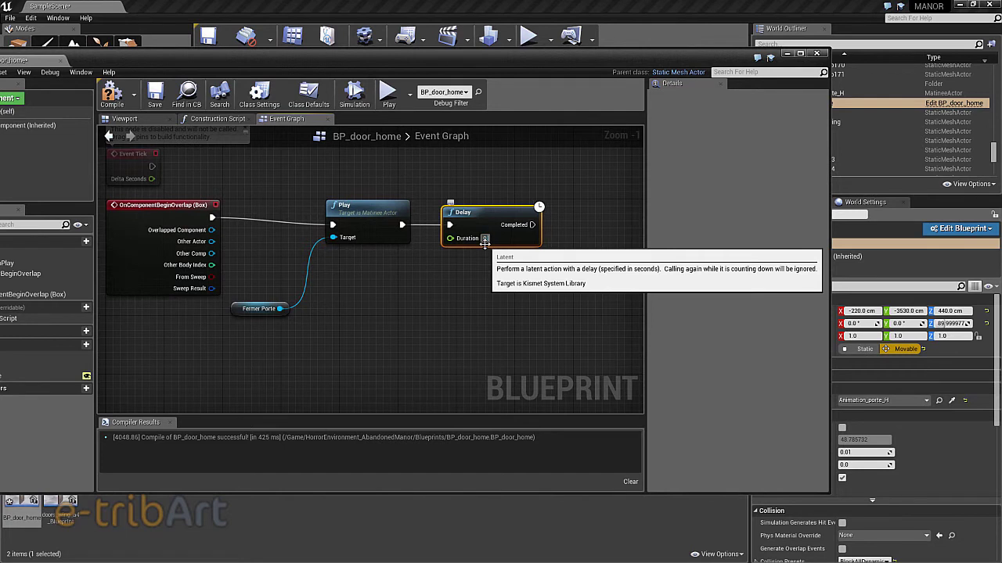
text(0.5)
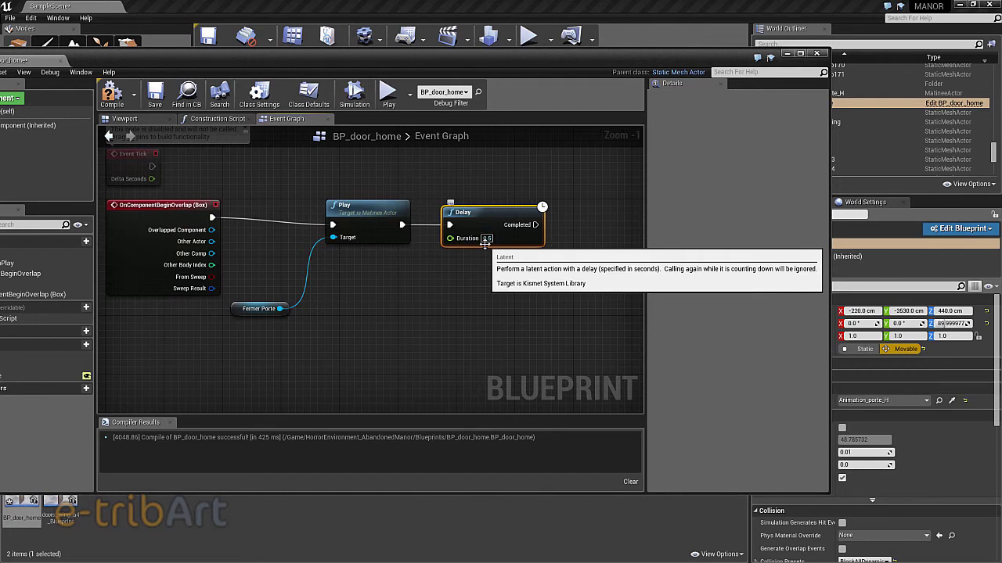
drag(492, 215, 493, 208)
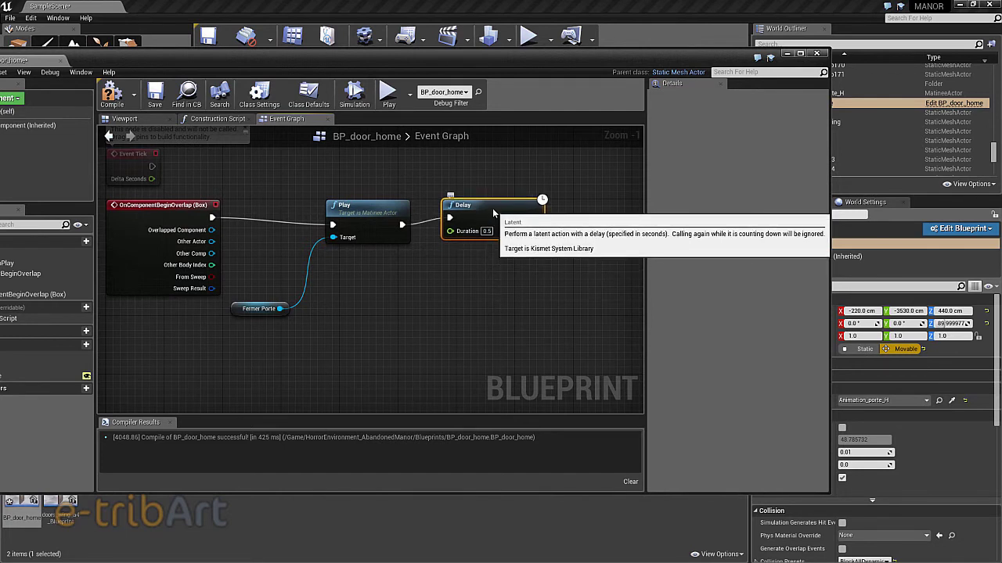
key(ctrl+z)
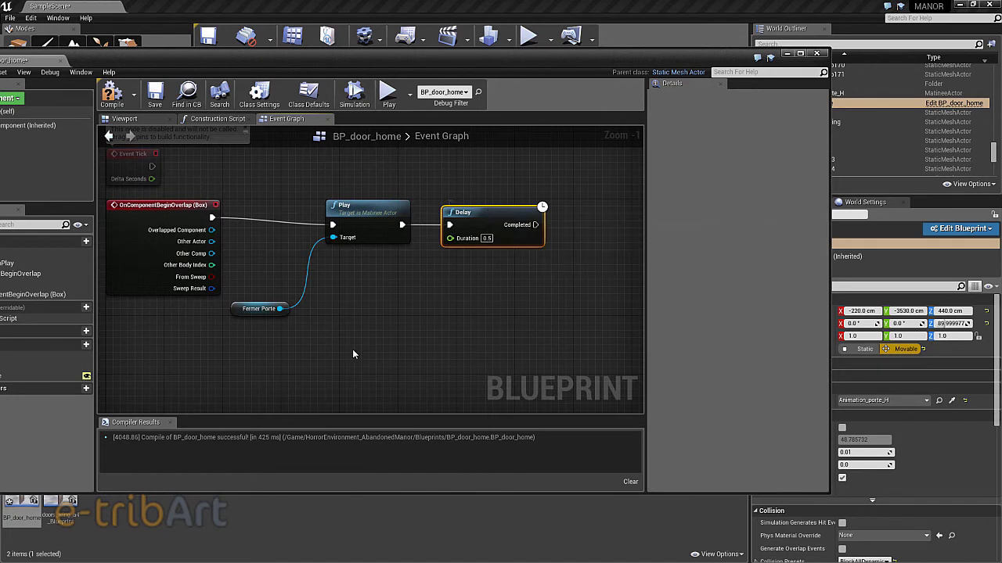
click(111, 95)
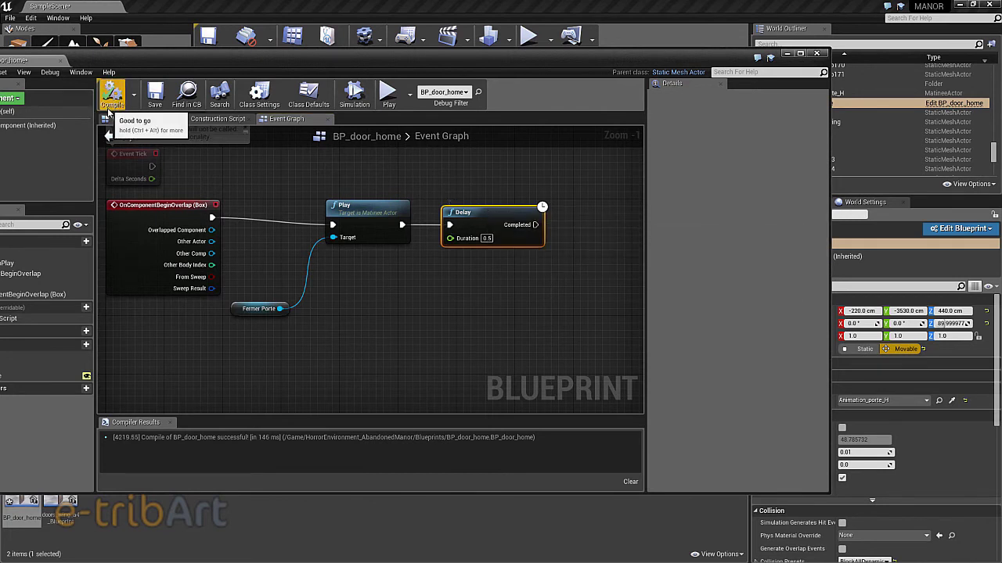
click(160, 95)
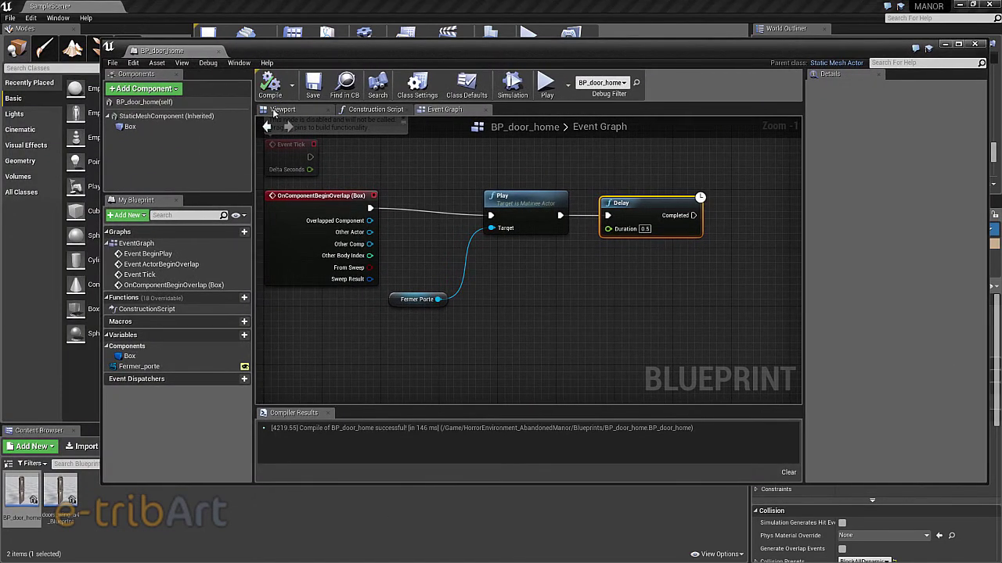
Scale the Box trigger component to 4.0 in X and Y.
click(281, 110)
drag(623, 279, 646, 279)
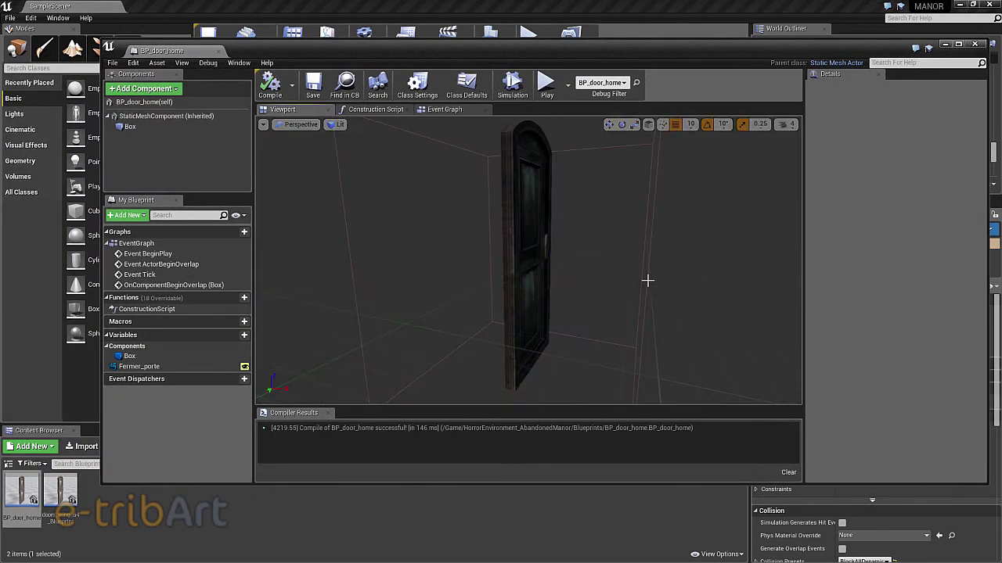
click(646, 280)
key(f)
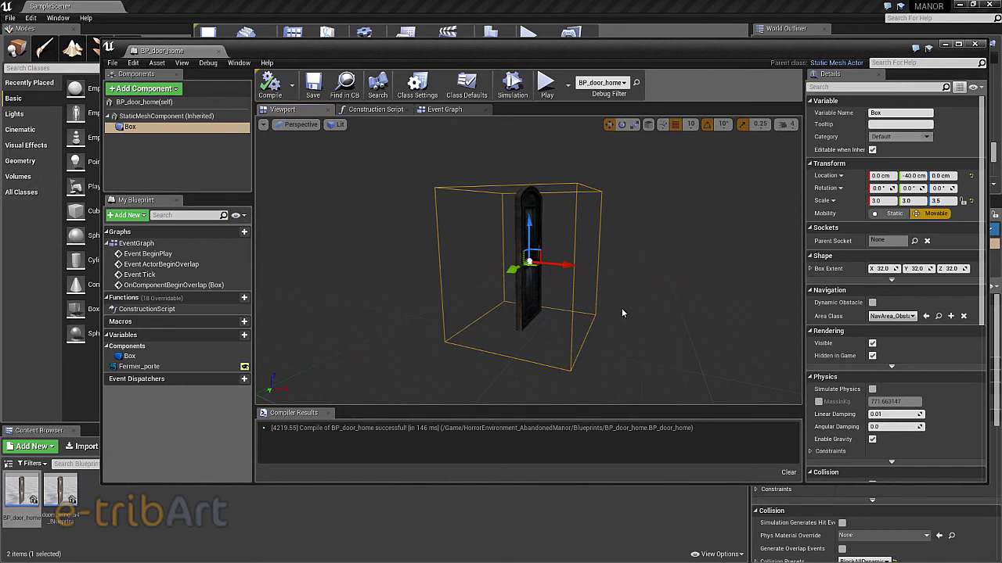
mouse_move(596, 297)
mouse_down()
mouse_move(596, 313)
mouse_move(548, 313)
mouse_up()
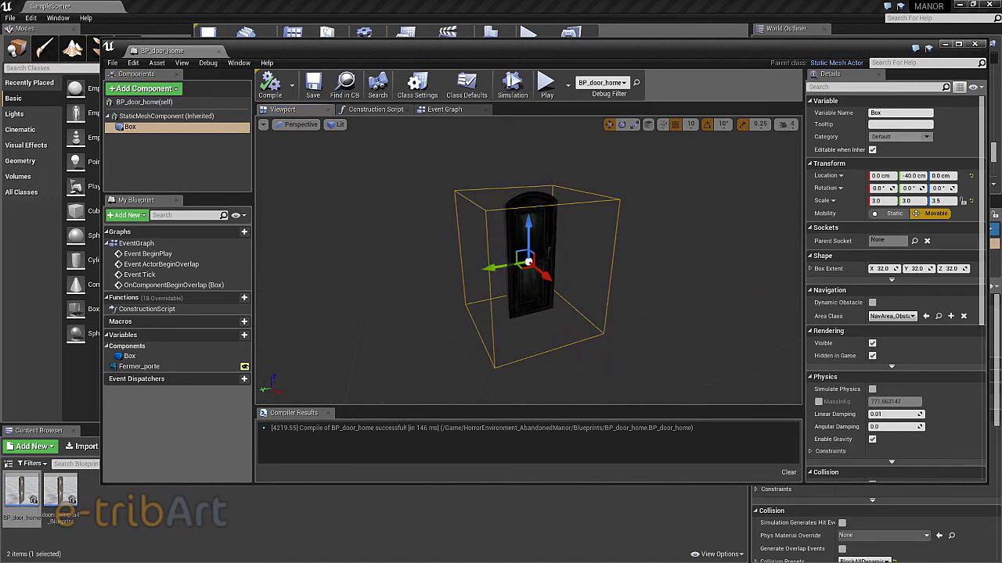
click(883, 201)
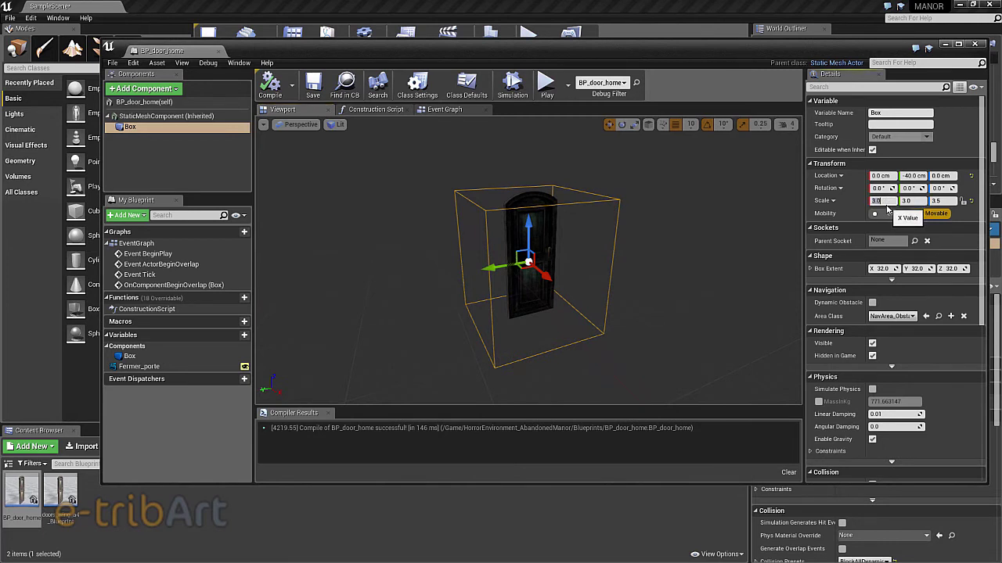
text(4)
key(Return)
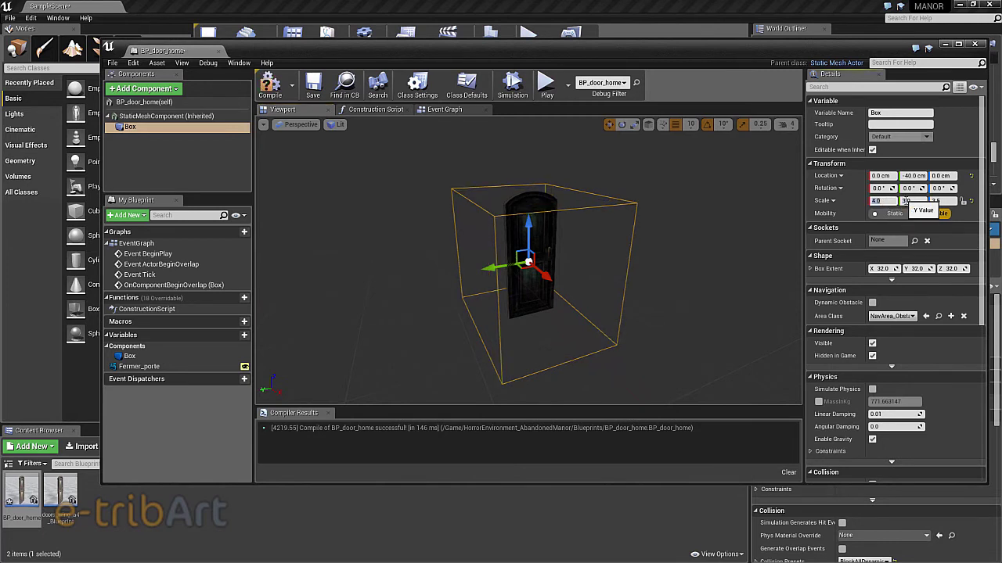
click(907, 201)
text(4)
key(Return)
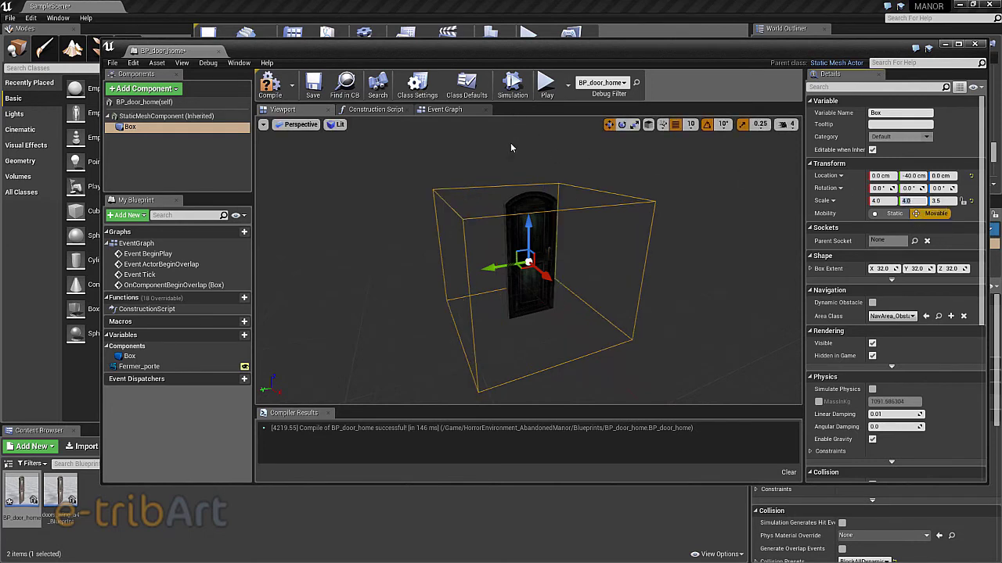
Recompile and save BP_door_home.
drag(429, 53, 407, 51)
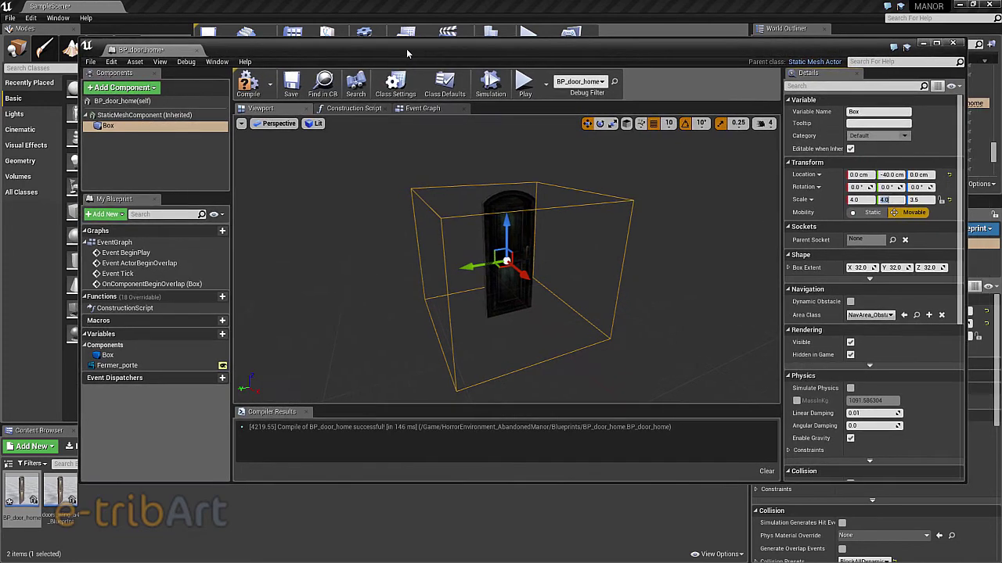
click(248, 84)
click(291, 86)
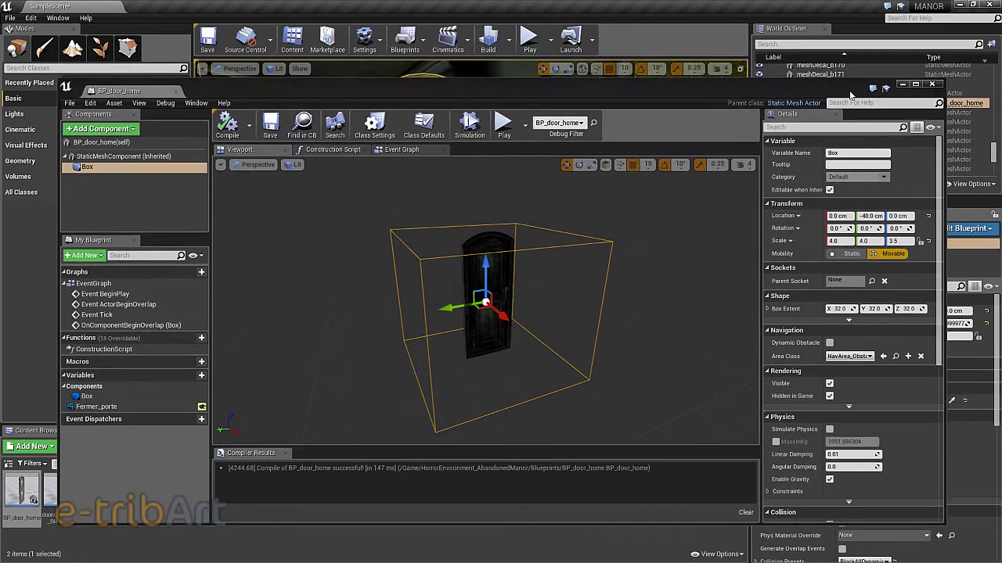
drag(877, 45, 858, 77)
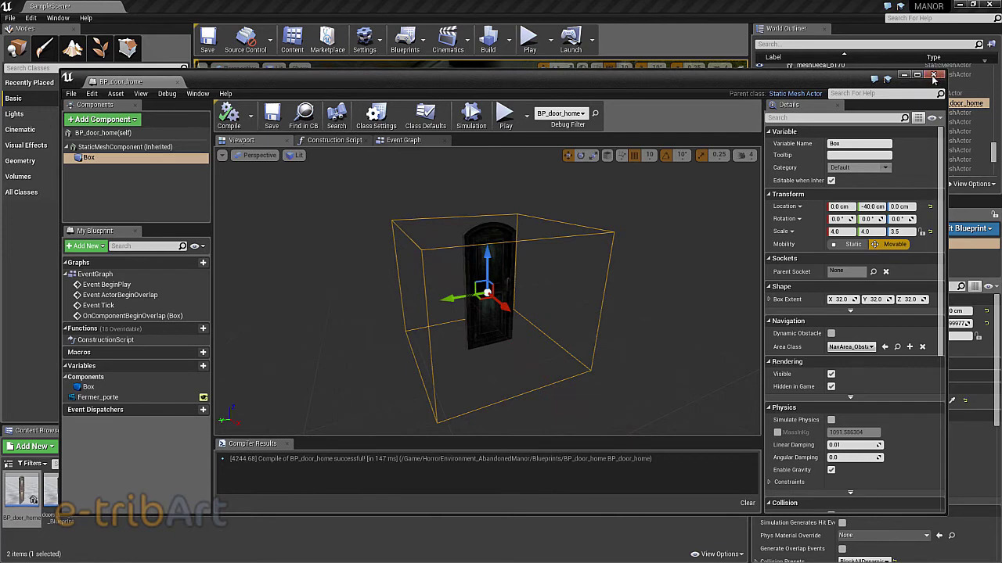
Close the Blueprint editor and frame the door from down the corridor in the level viewport.
click(933, 75)
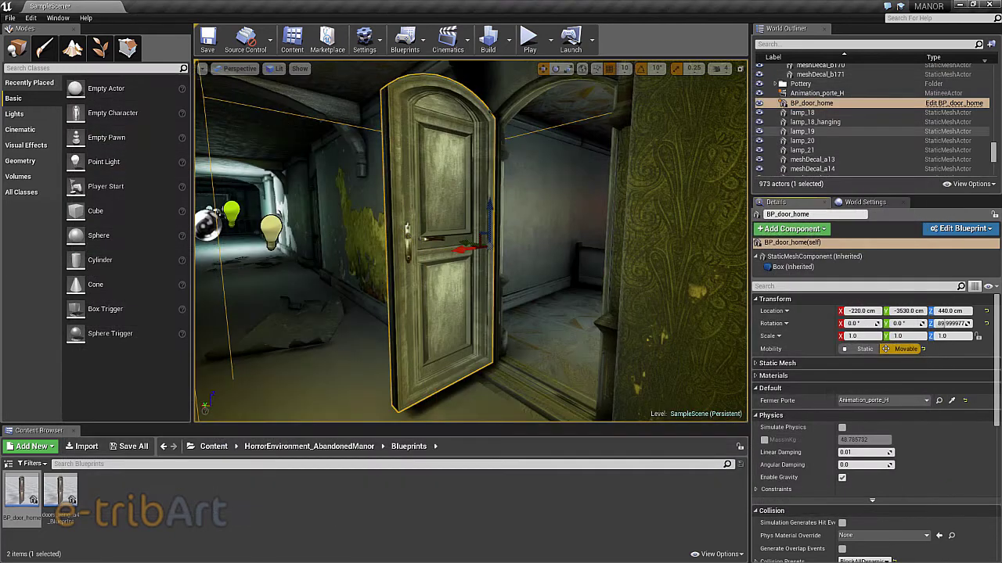
key(f)
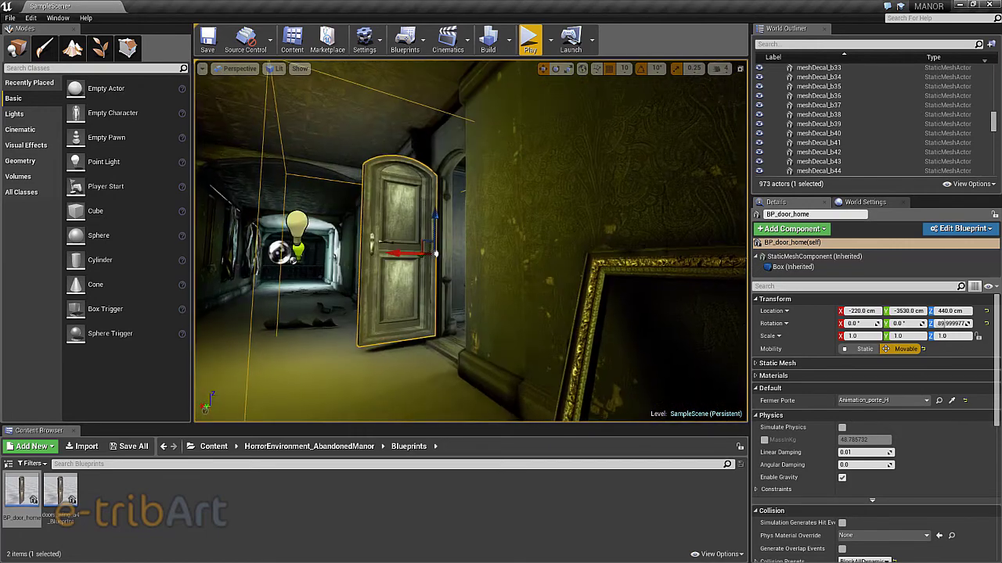
right_drag(505, 311, 497, 317)
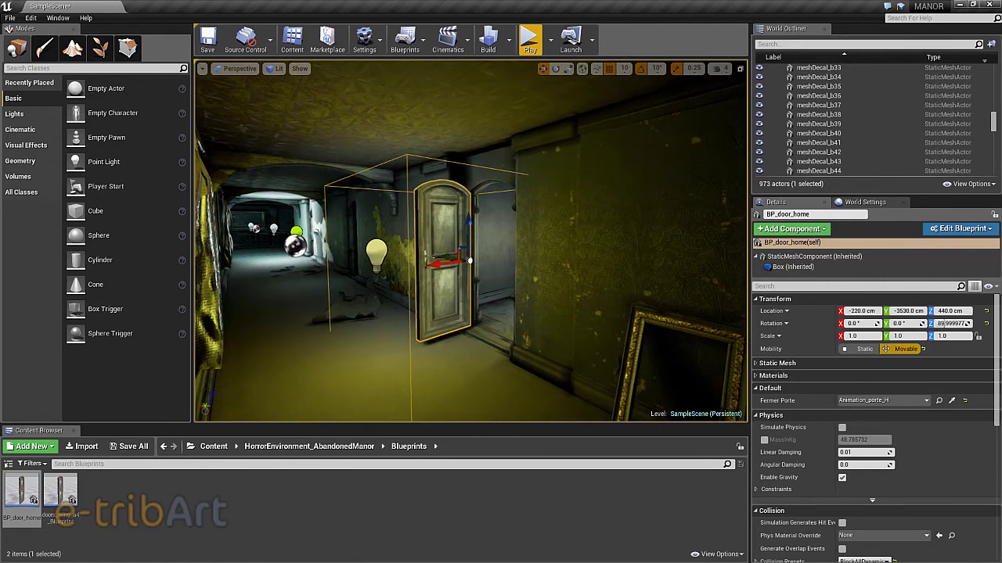
Play the level, walk into the door's trigger so it opens, then stop with Esc.
click(530, 40)
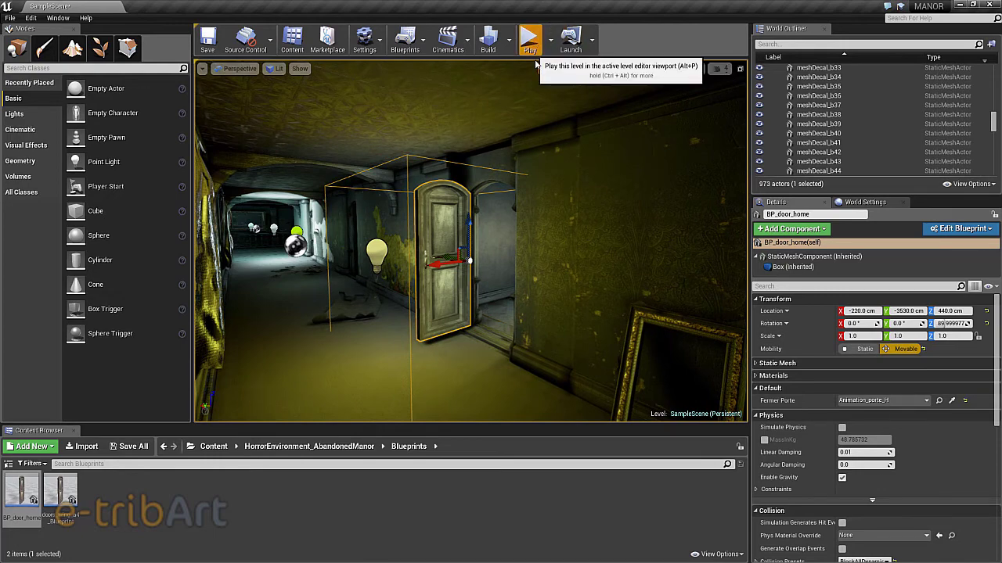
key(w)
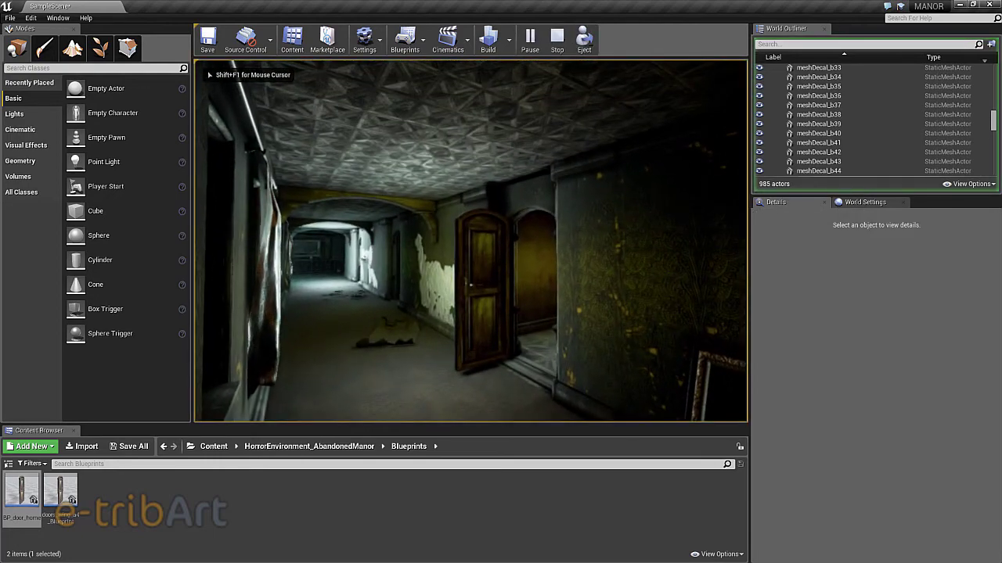
key(w)
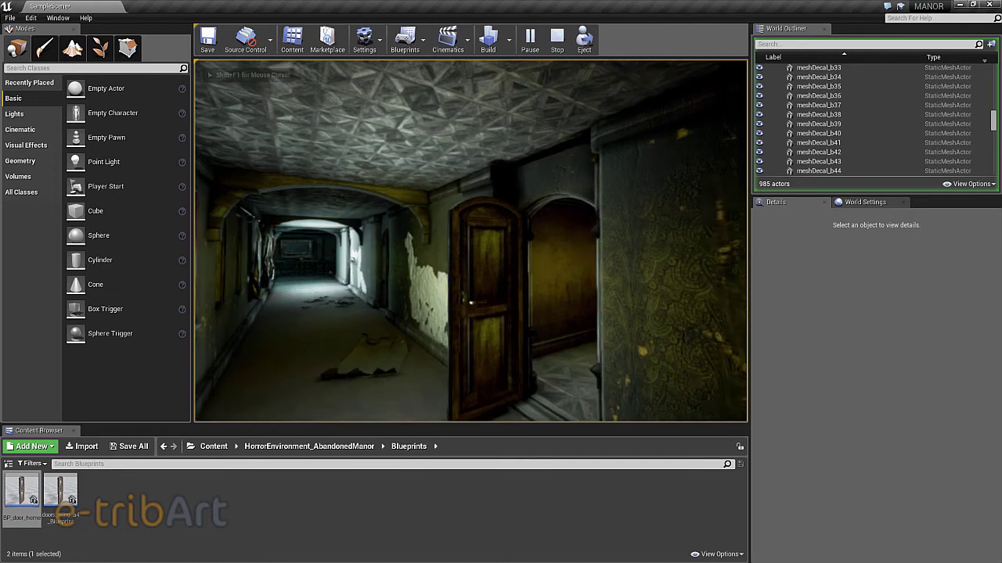
key(w)
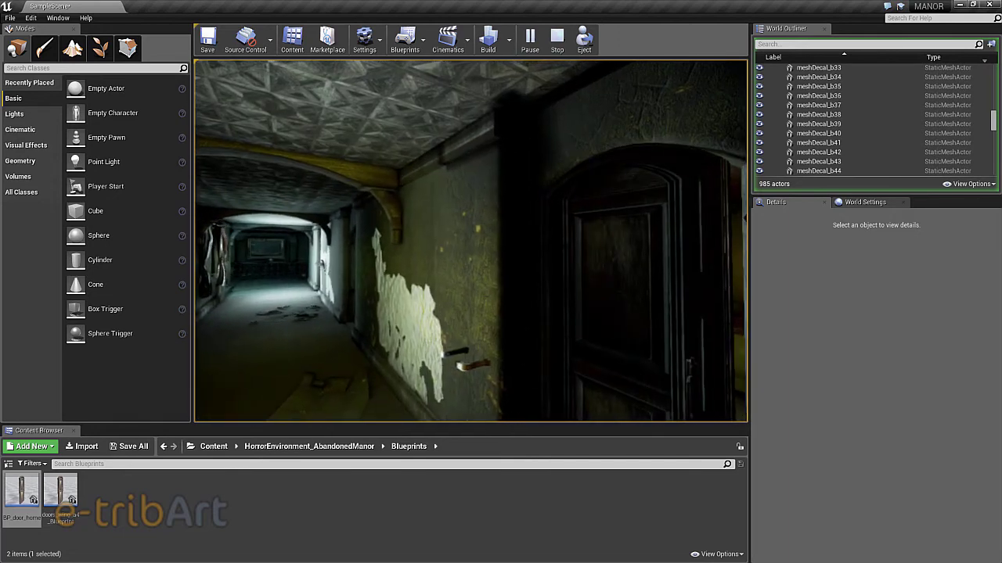
key(s)
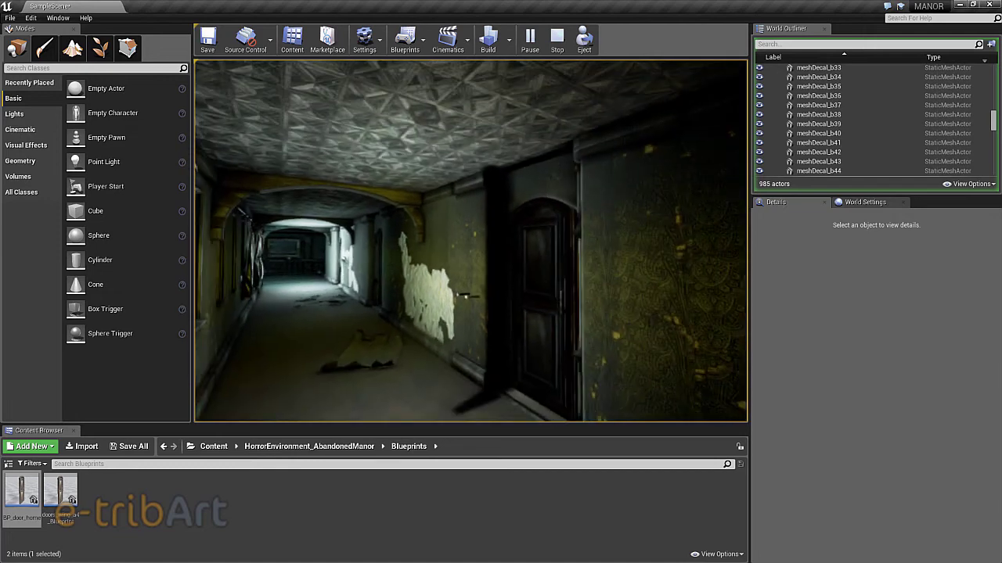
key(w)
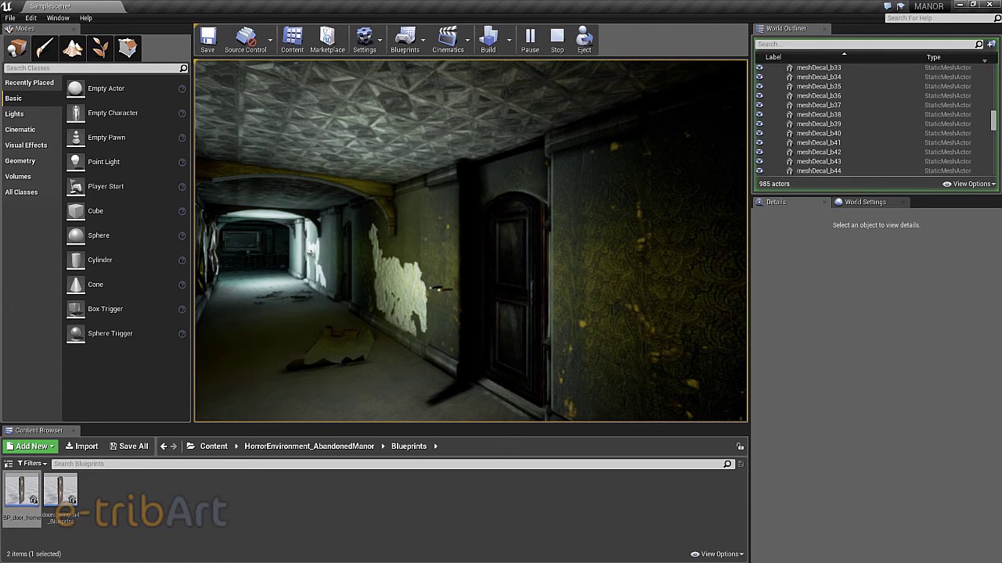
key(w)
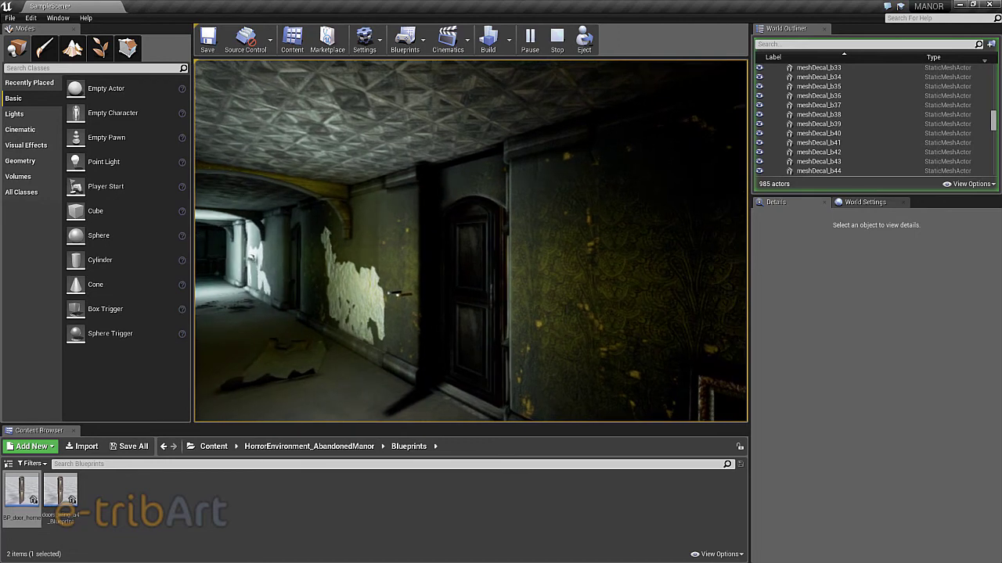
key(Escape)
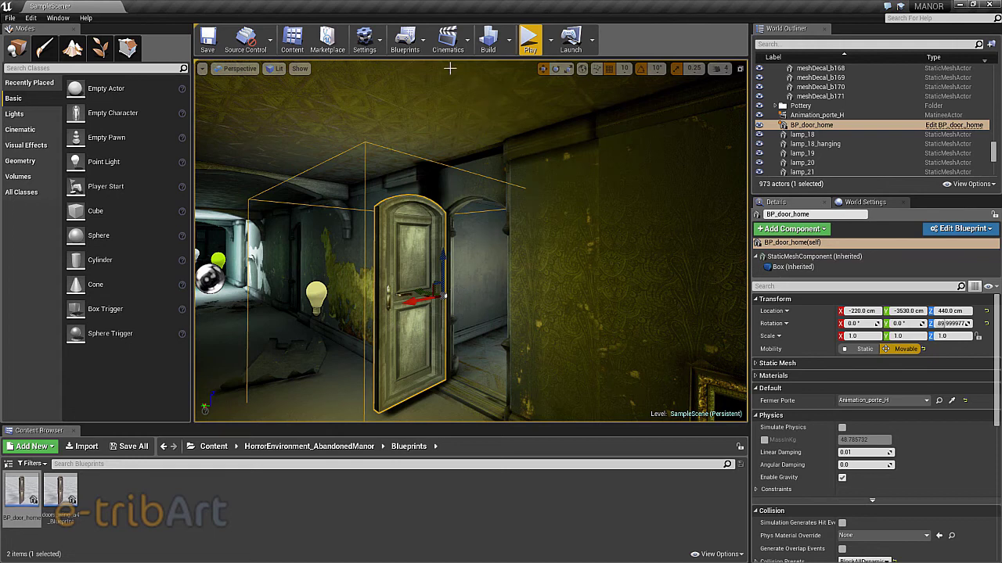
click(932, 127)
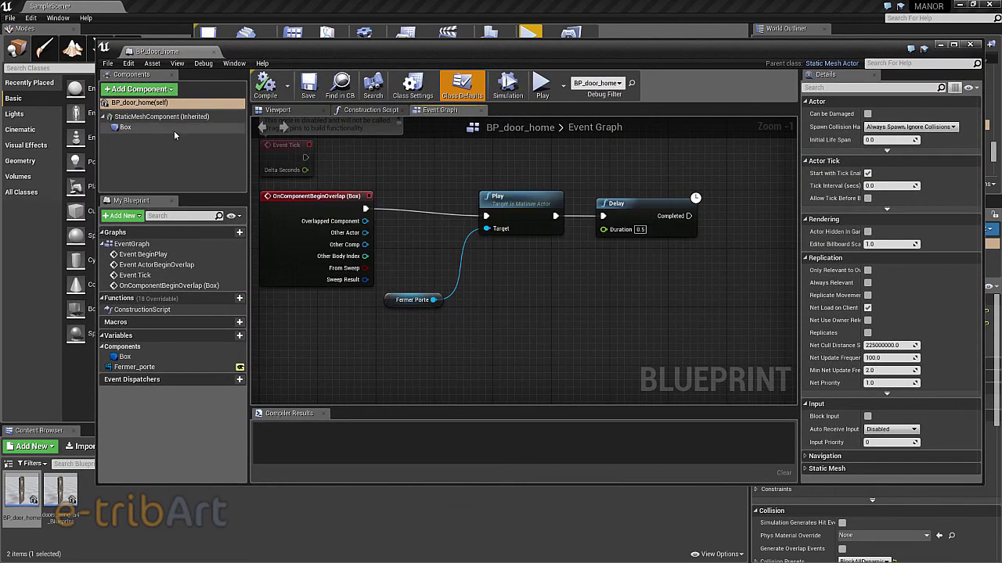
click(170, 128)
right_click(169, 129)
mouse_move(180, 131)
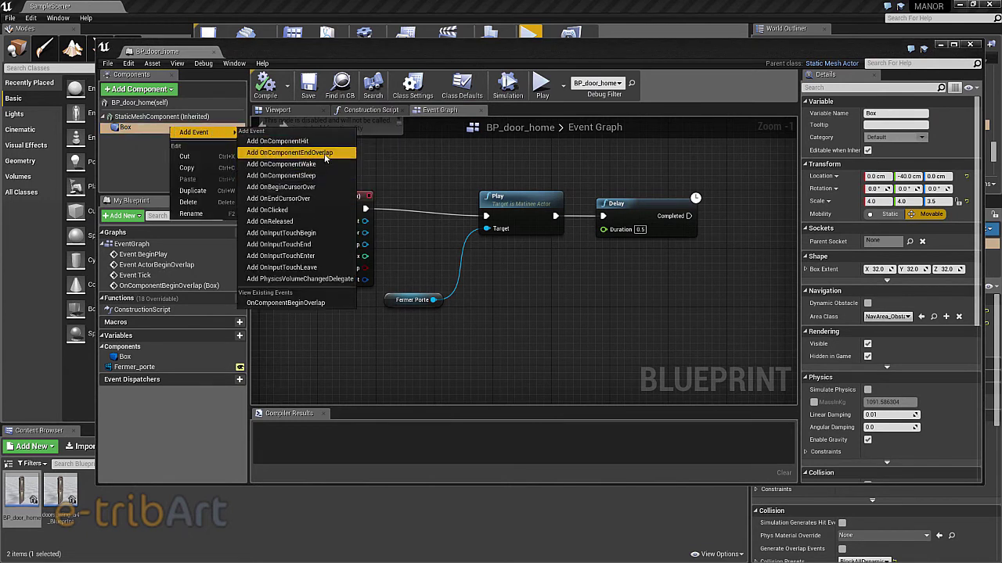
click(418, 167)
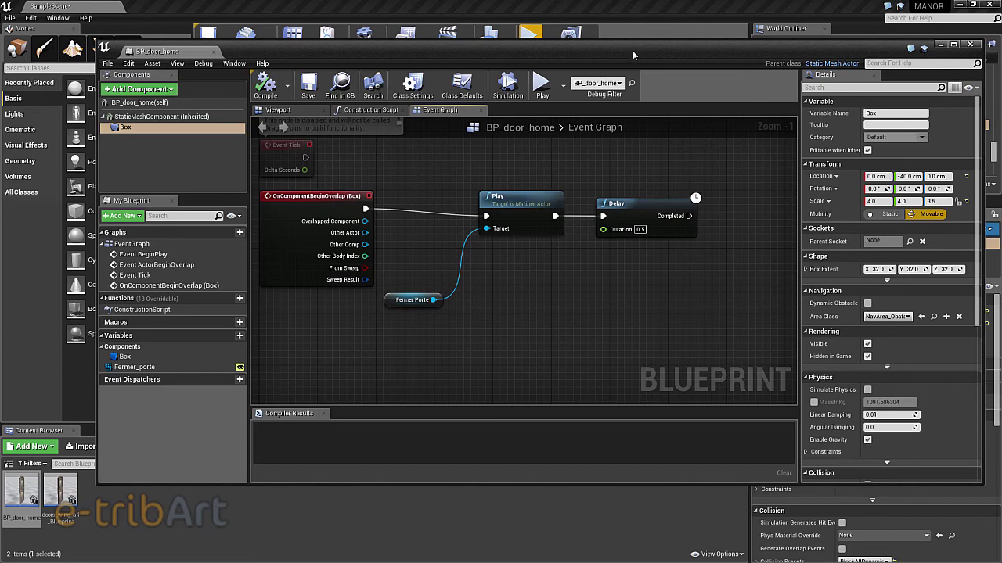
drag(633, 50, 630, 51)
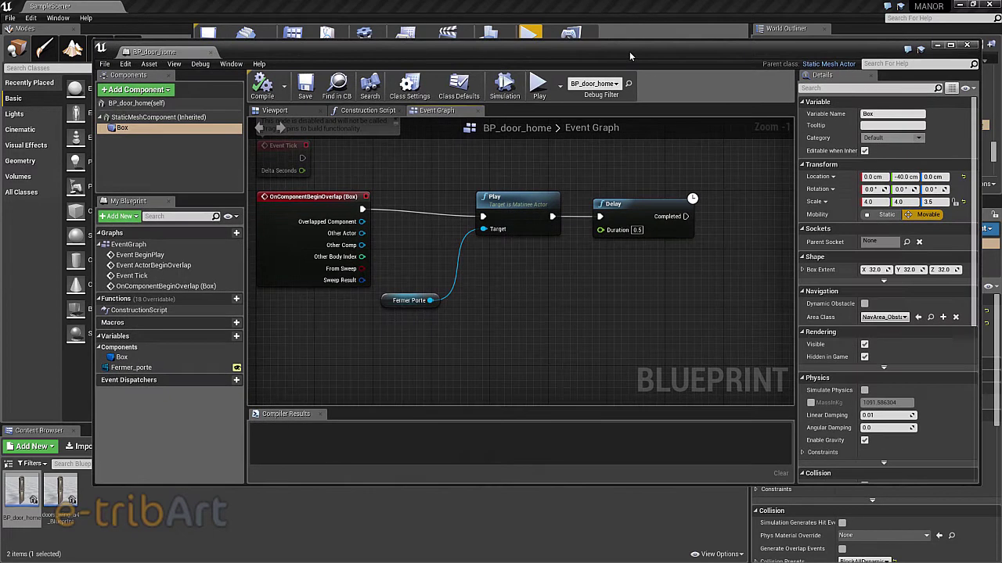
click(15, 493)
double_click(16, 493)
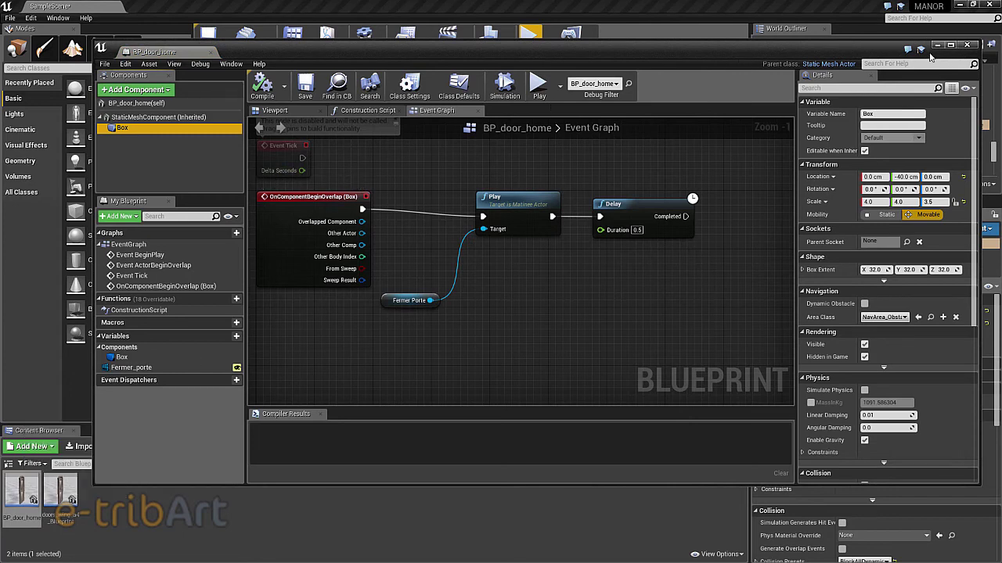
click(969, 46)
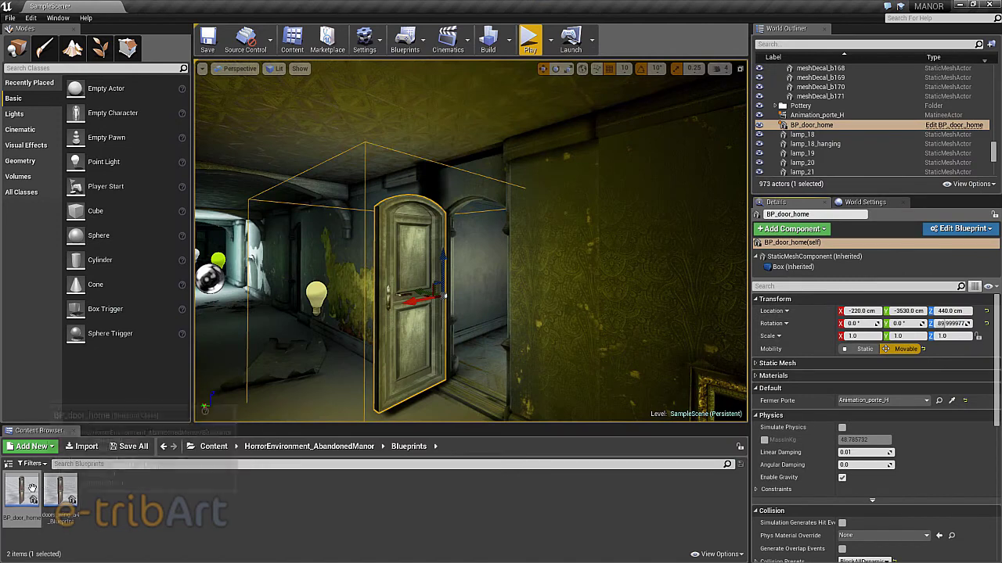
Open doors_wing_a4_Blueprint and survey its overlap, Play, Change Playback Direction and Tick–Branch nodes.
double_click(67, 493)
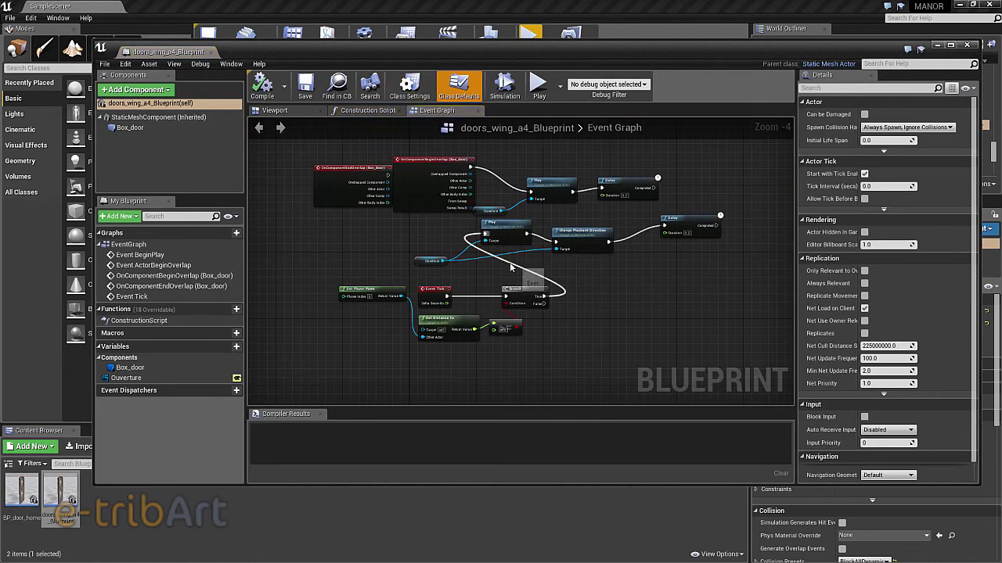
scroll(509, 268, up, 2)
scroll(509, 268, down, 1)
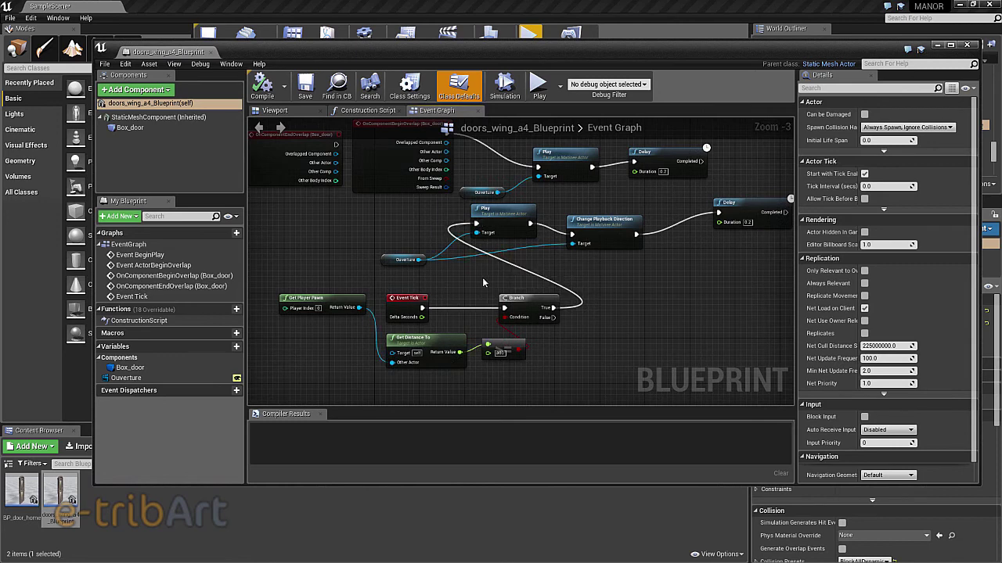
scroll(422, 227, up, 3)
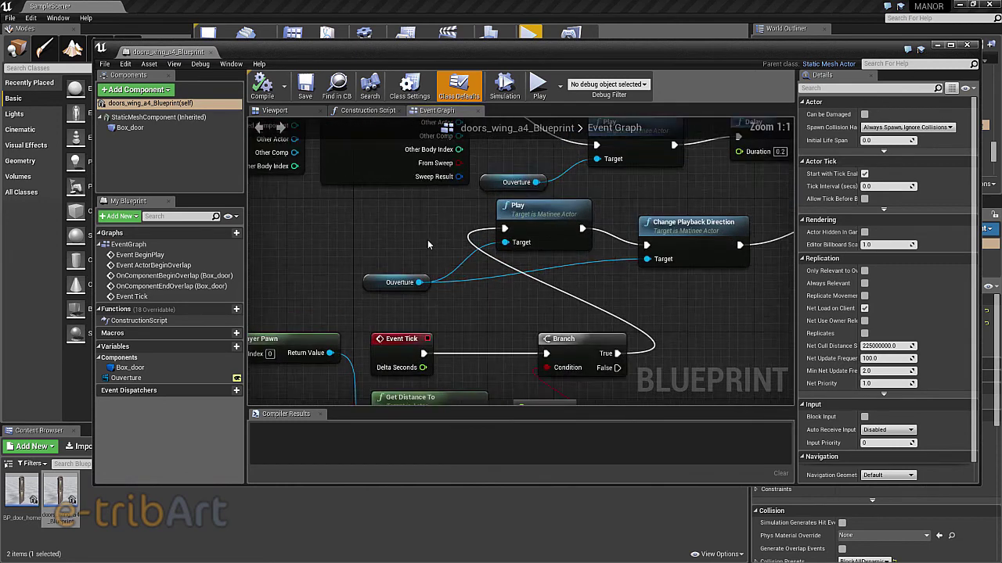
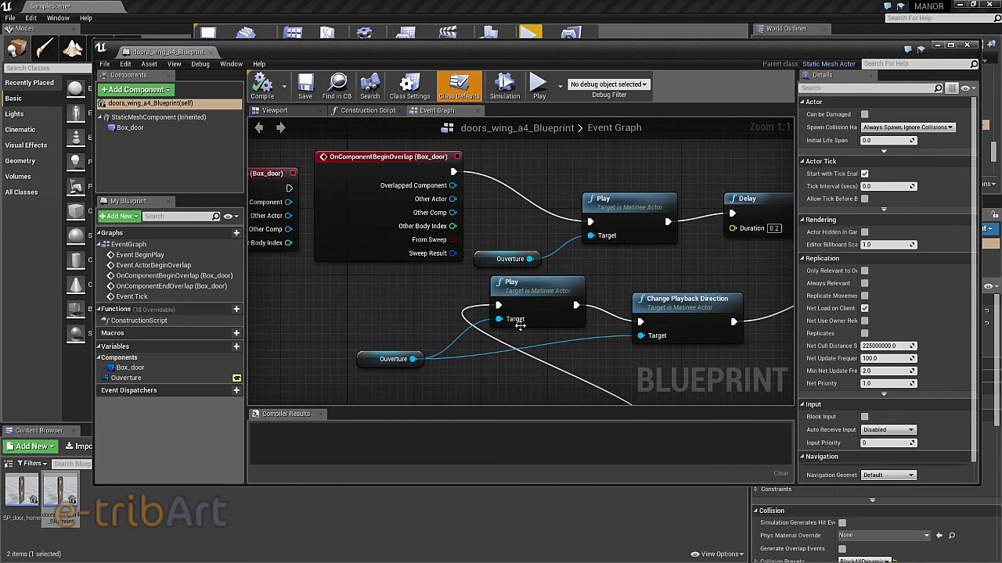
Zoom the Event Graph out to -1 and pan down to the Event Tick, Branch and Get Distance To nodes.
scroll(455, 360, down, 1)
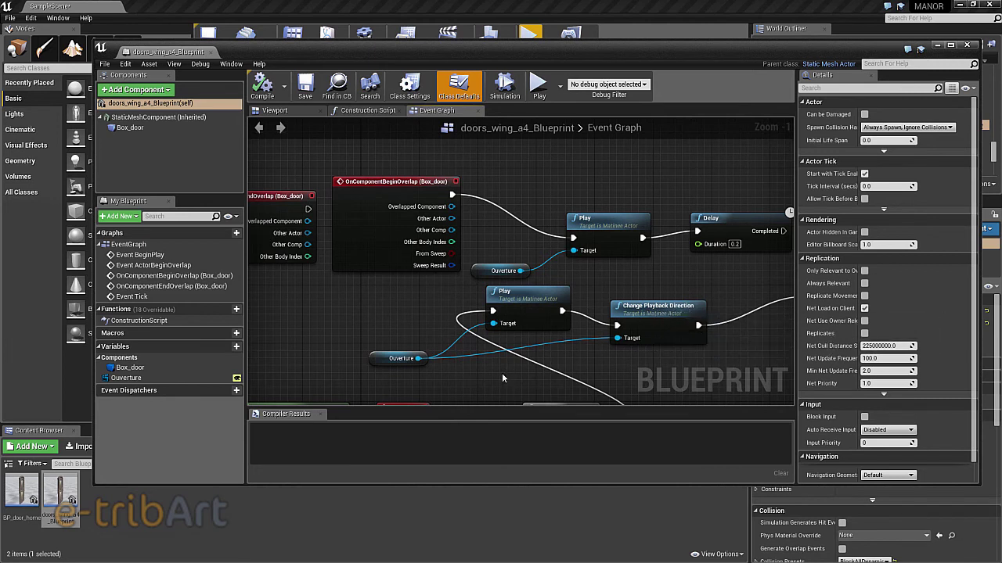
mouse_move(504, 376)
right_down()
mouse_move(558, 221)
mouse_move(538, 235)
right_up()
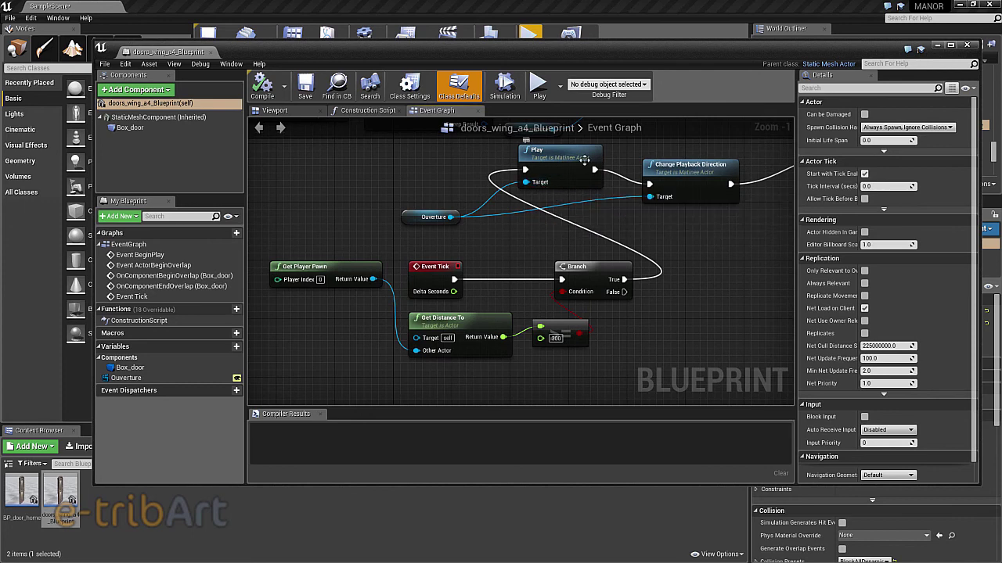
Zoom out to -2, review the overlap and Get Distance To sections, then close the Blueprint editor.
drag(563, 48, 543, 48)
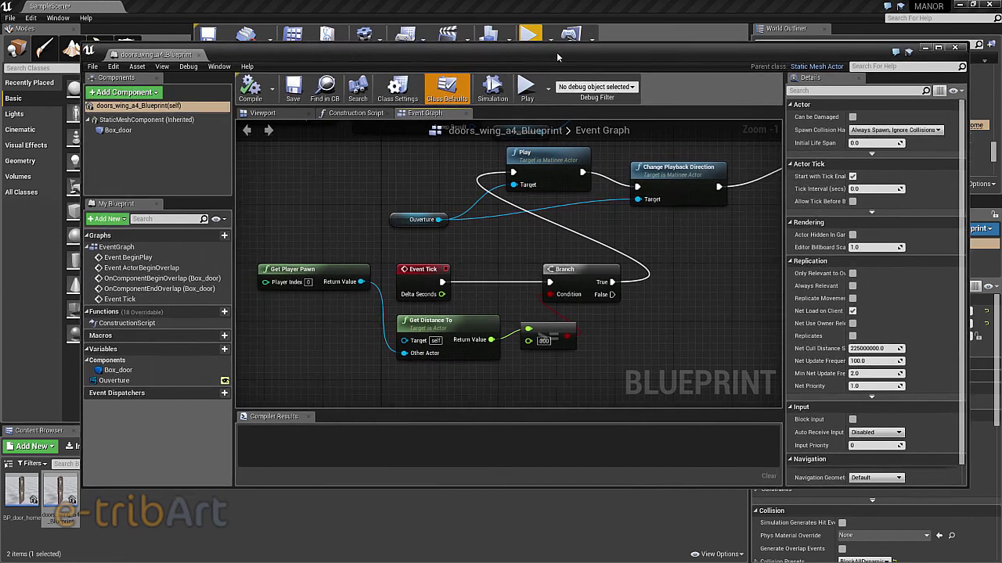
scroll(467, 238, down, 1)
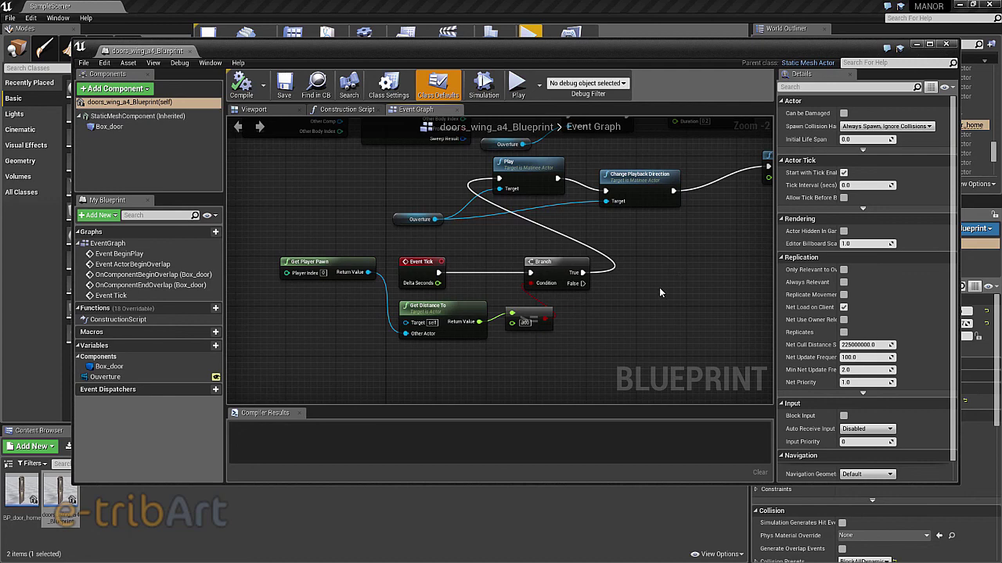
right_drag(653, 263, 661, 384)
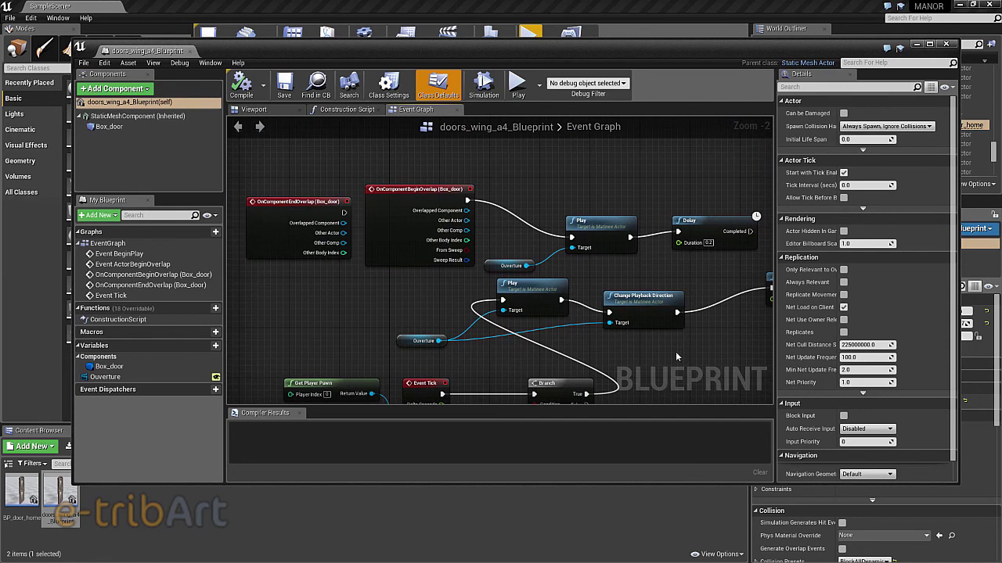
right_drag(675, 351, 644, 262)
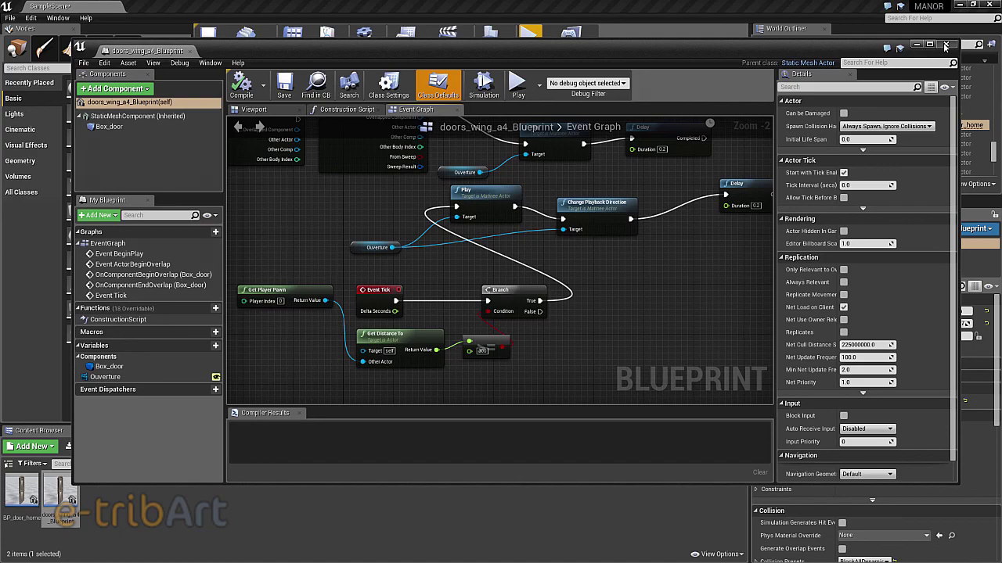
click(945, 46)
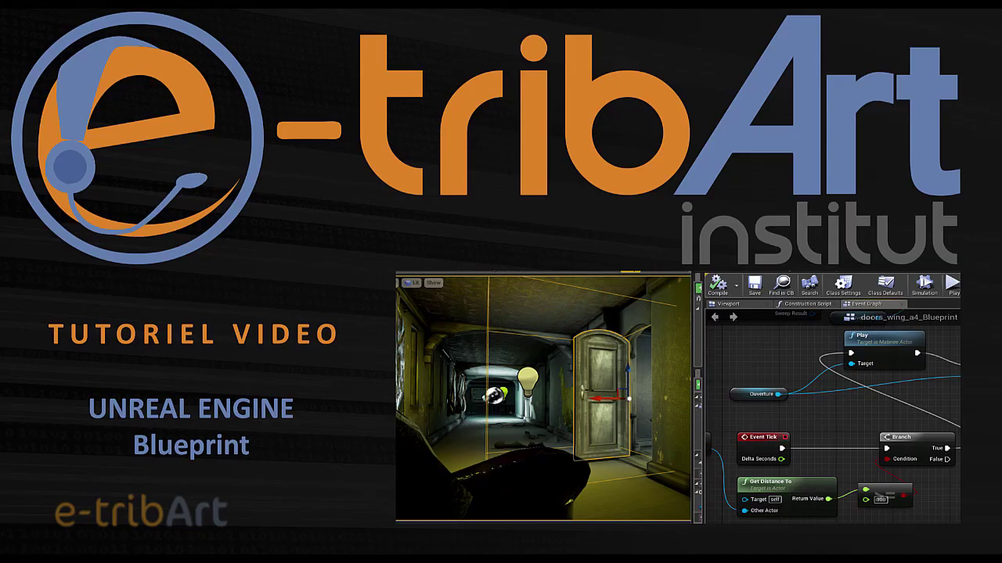